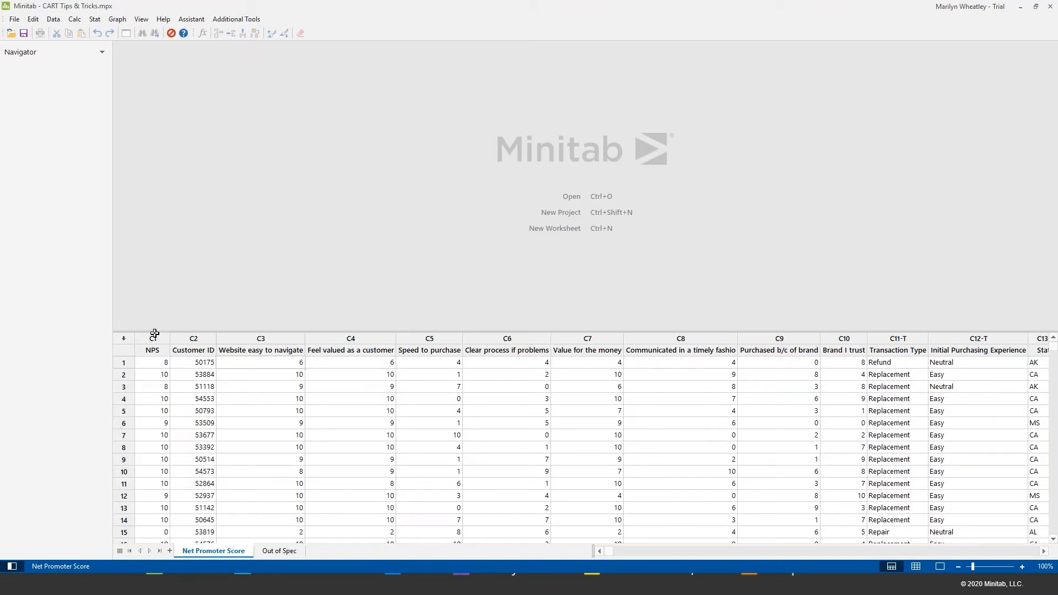
# Step: Set up a CART Regression with NPS as the response and Website easy to navigate through Brand I trust as continuous predictors
pyautogui.click(96, 20)
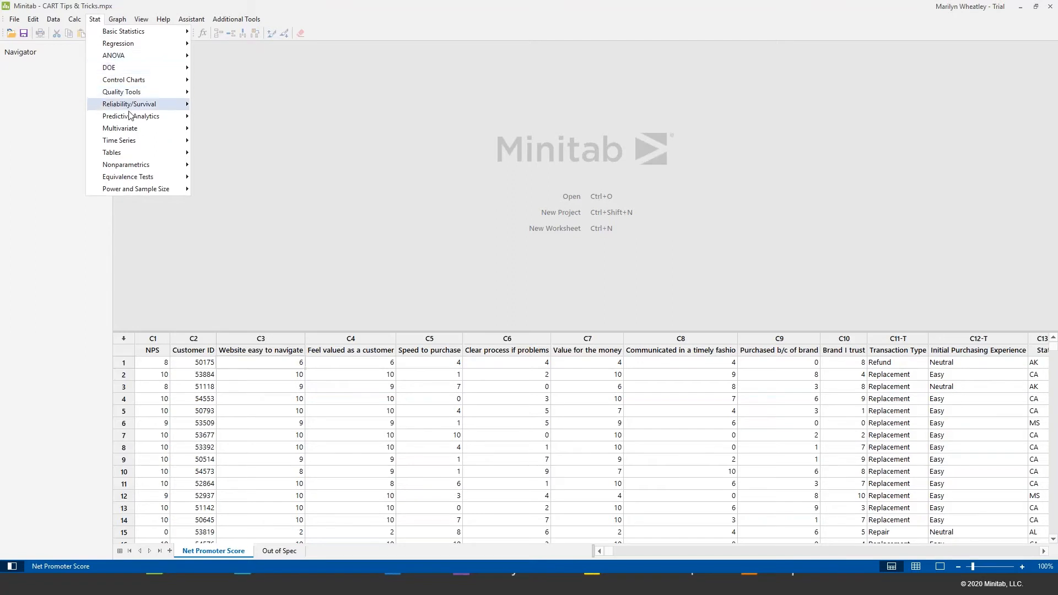
pyautogui.moveTo(134, 119)
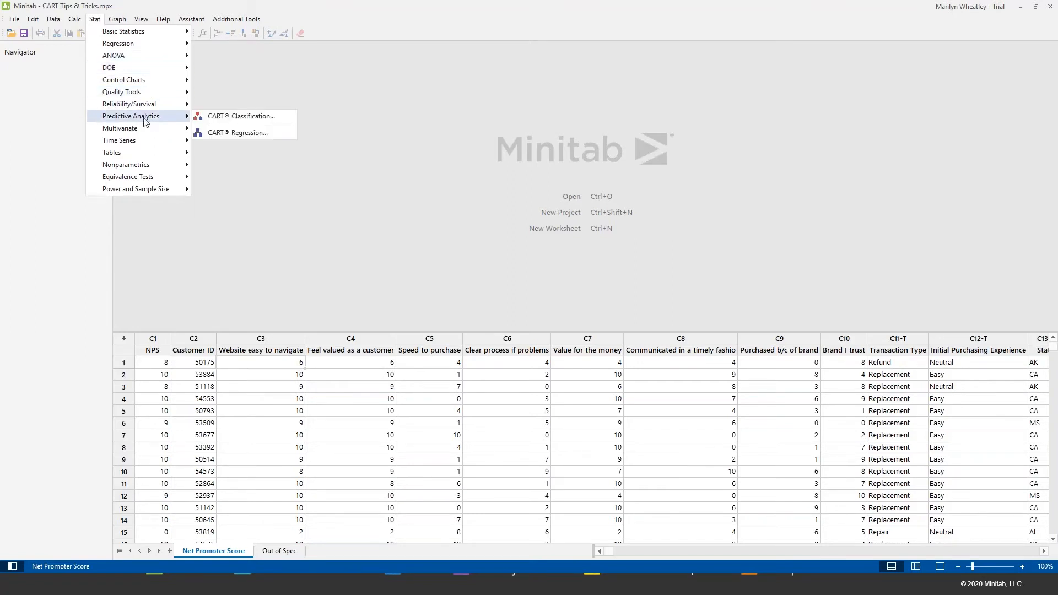
pyautogui.click(247, 135)
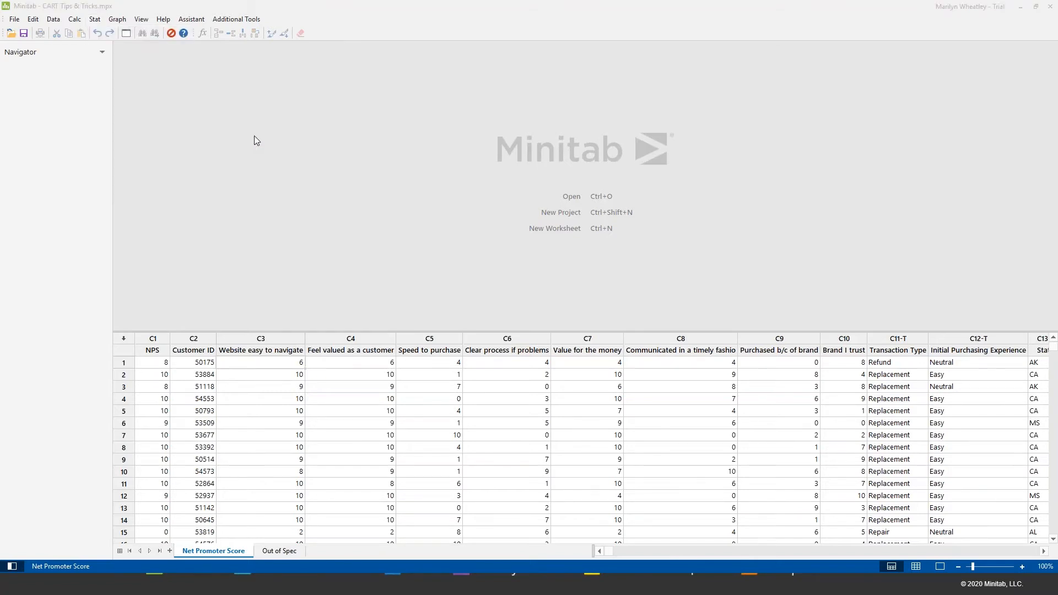
pyautogui.doubleClick(381, 119)
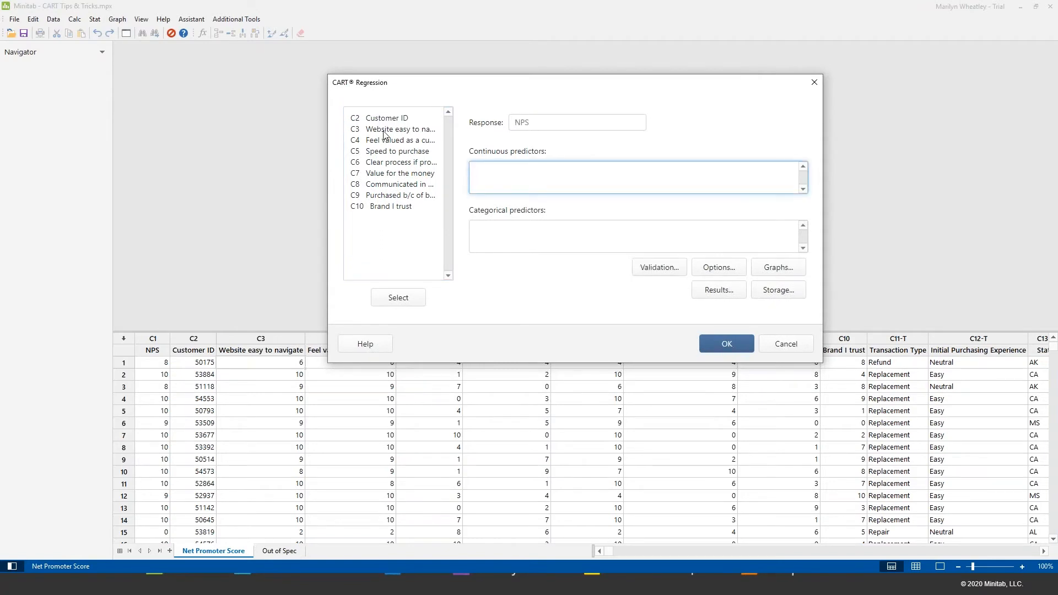
pyautogui.moveTo(385, 129); pyautogui.dragTo(391, 208)
pyautogui.click(399, 297)
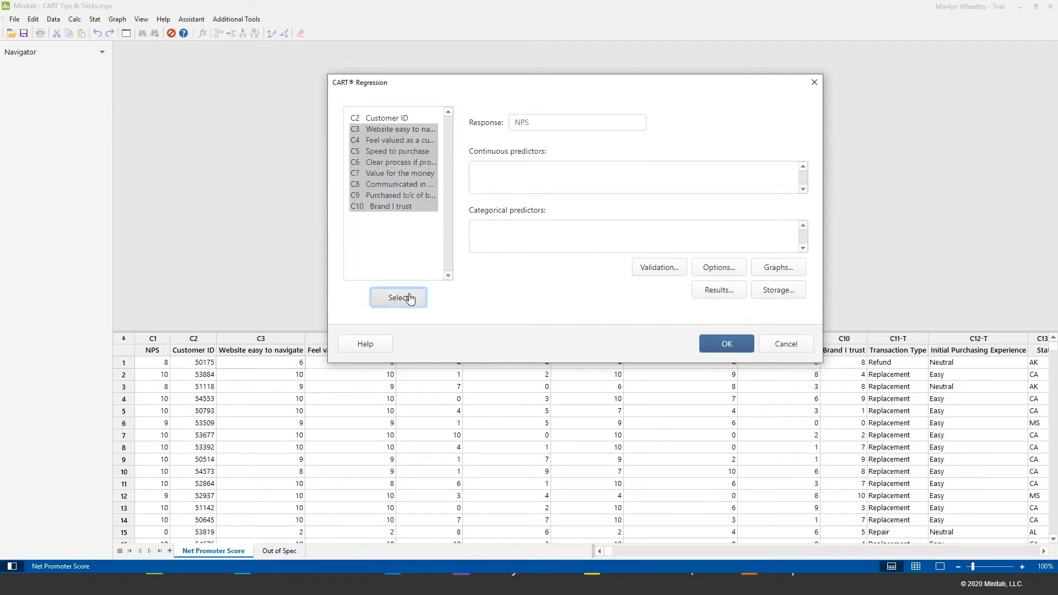
# Step: Add Transaction Type, Initial Purchasing Experience and State as the categorical predictors
pyautogui.click(518, 229)
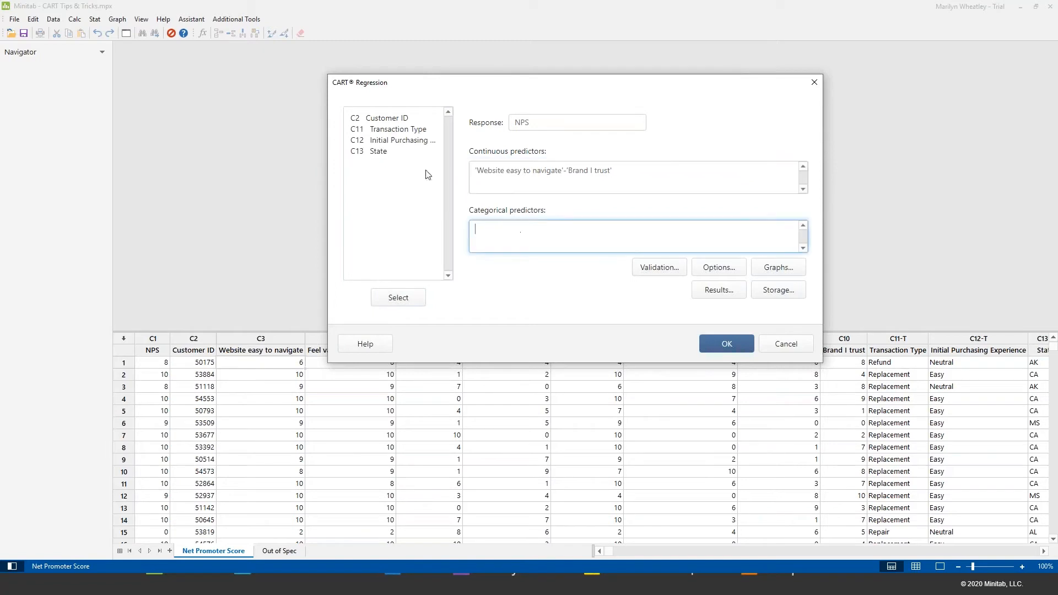
pyautogui.moveTo(392, 131); pyautogui.dragTo(389, 149)
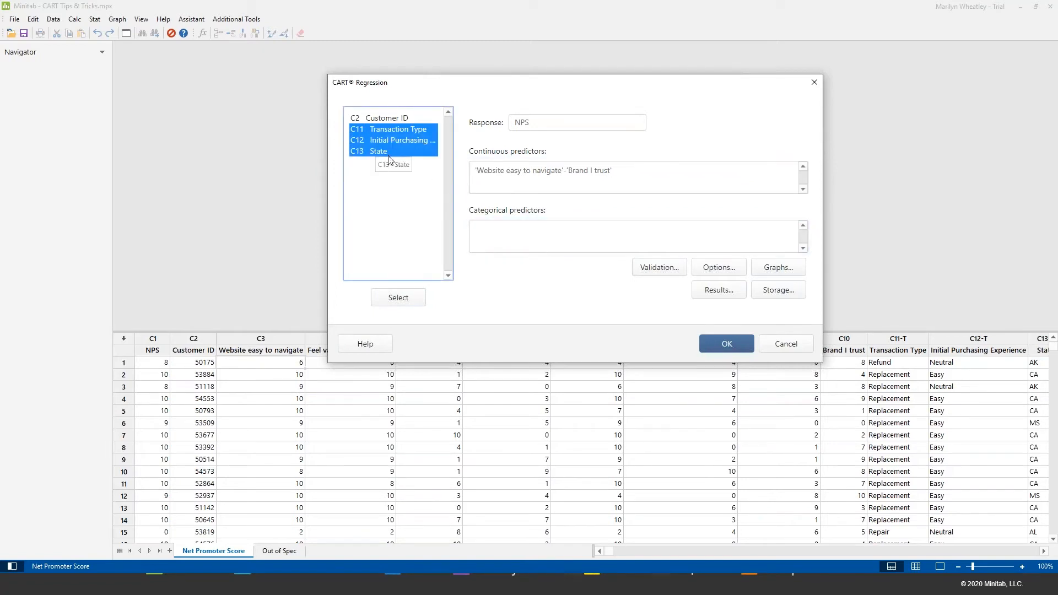
pyautogui.click(399, 297)
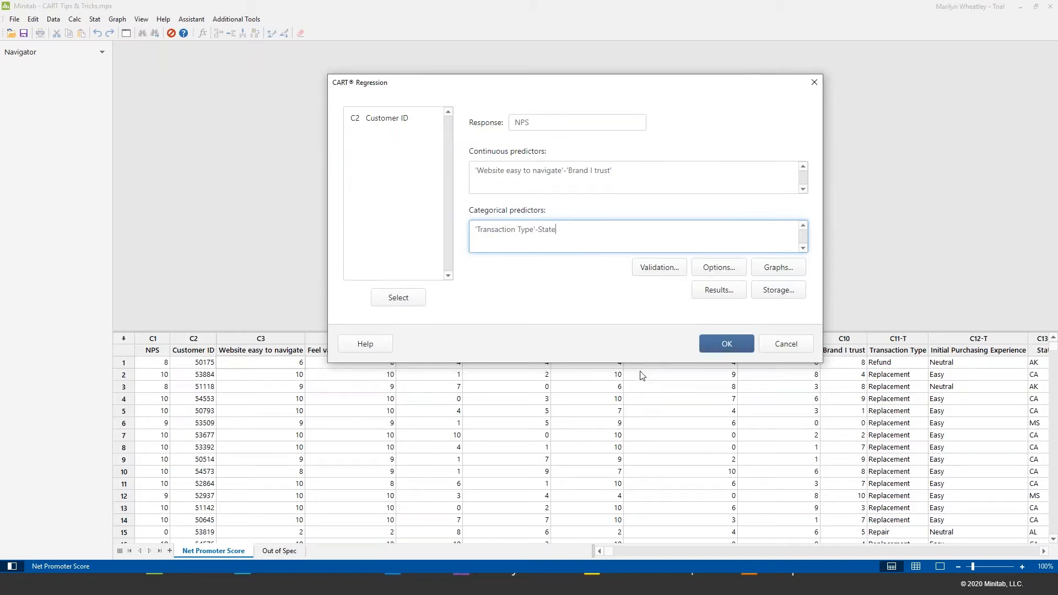
# Step: Choose to store the fits and terminal node IDs, and run the CART regression
pyautogui.click(778, 290)
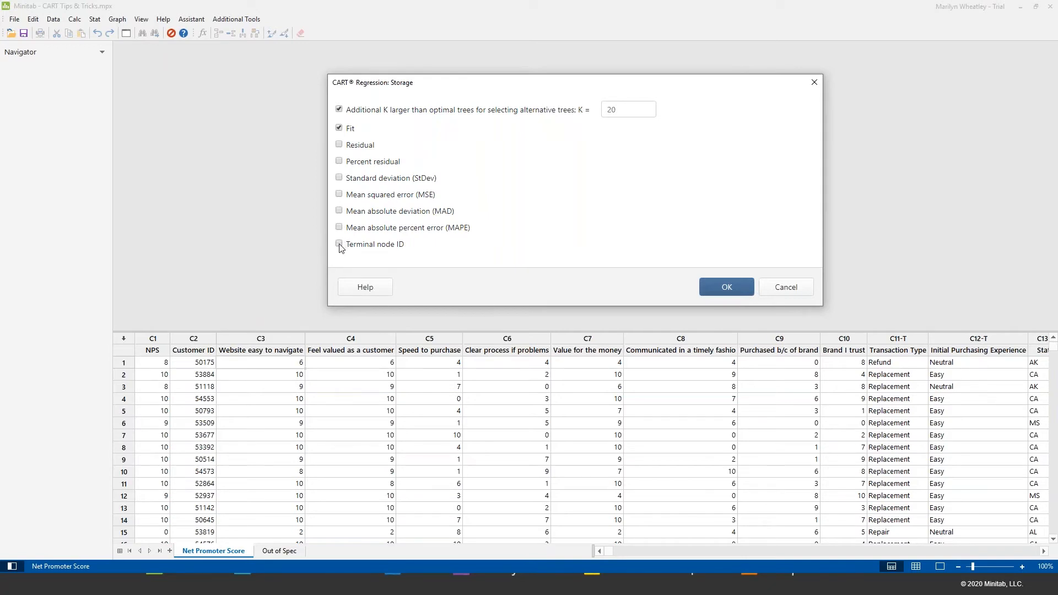
pyautogui.click(728, 291)
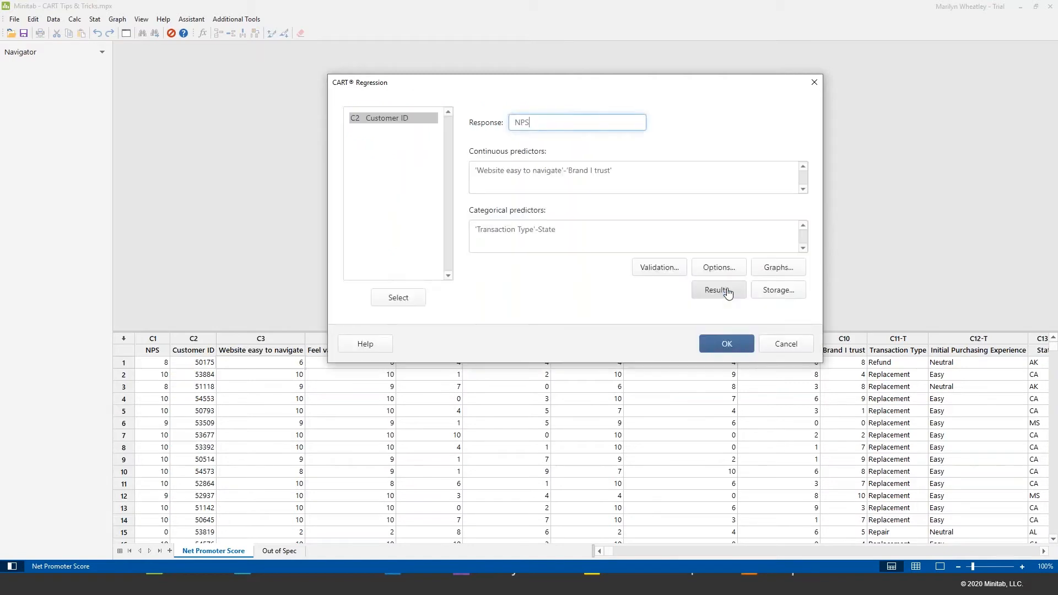
pyautogui.click(724, 347)
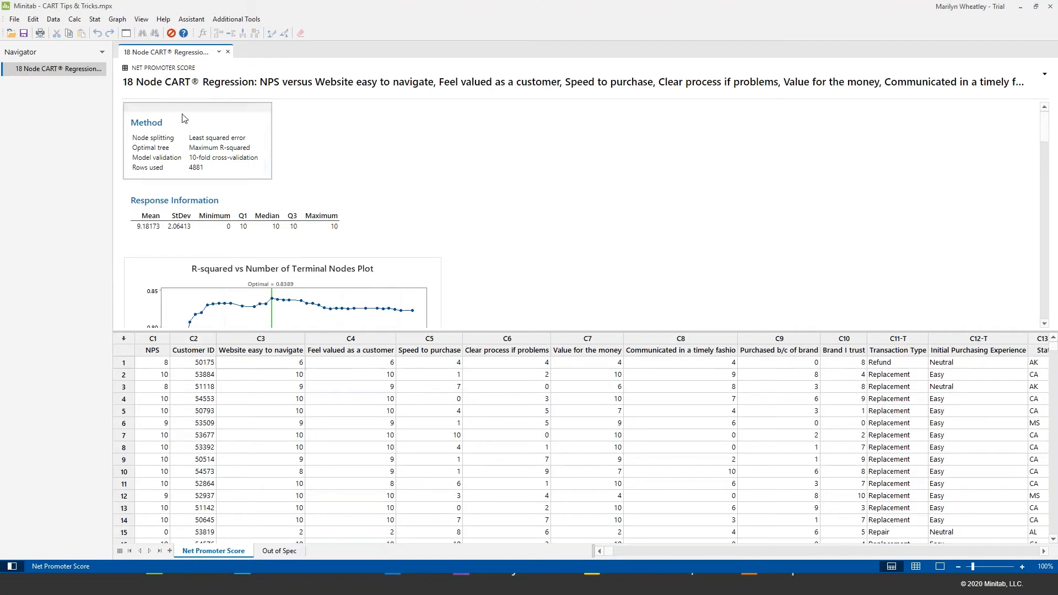
# Step: Examine the optimal tree diagram at 188% zoom in the output-only view, down to the model summary
pyautogui.scroll(-2, 645, 276)
pyautogui.scroll(-10, 646, 277)
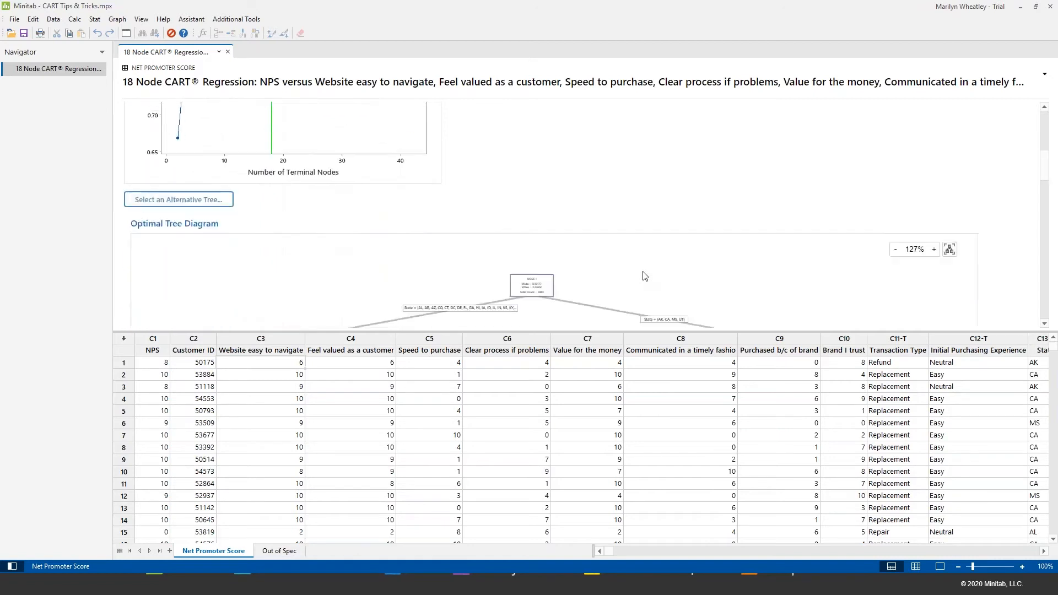
pyautogui.scroll(-1, 977, 253)
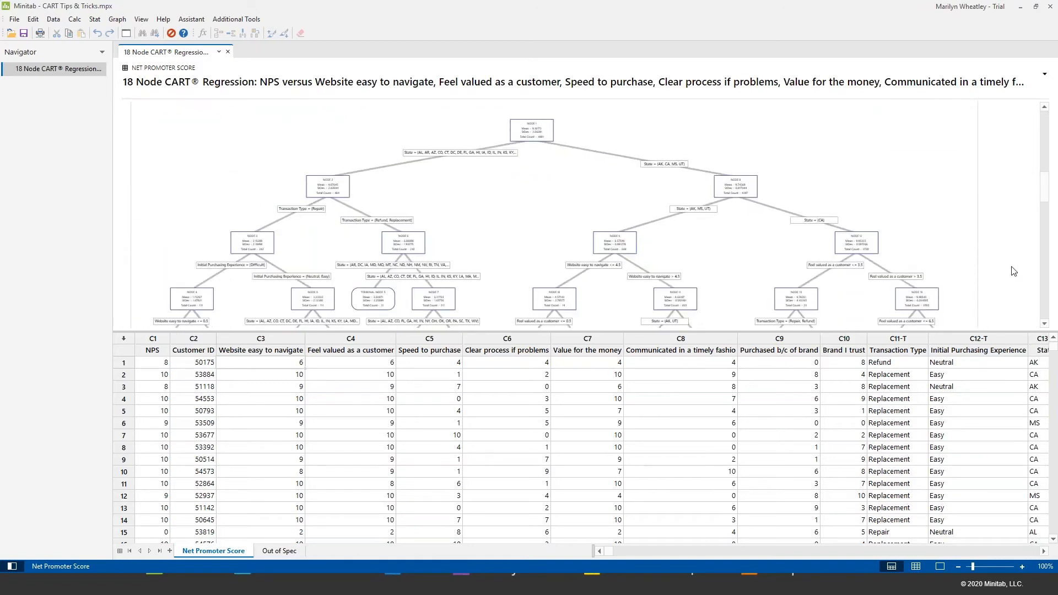
pyautogui.scroll(-1, 1014, 272)
pyautogui.scroll(-2, 1014, 273)
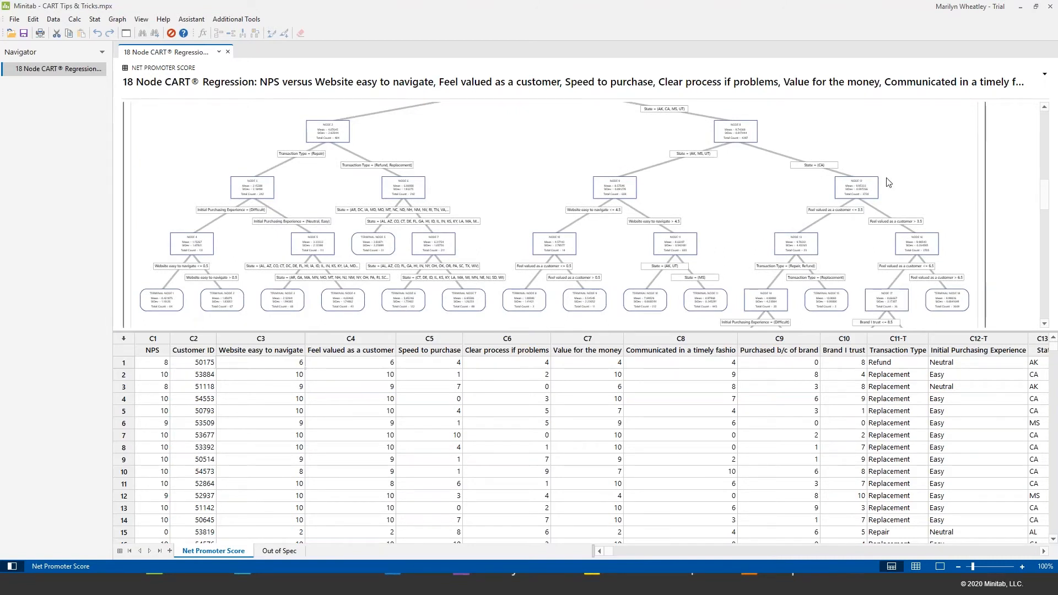
pyautogui.scroll(5, 882, 175)
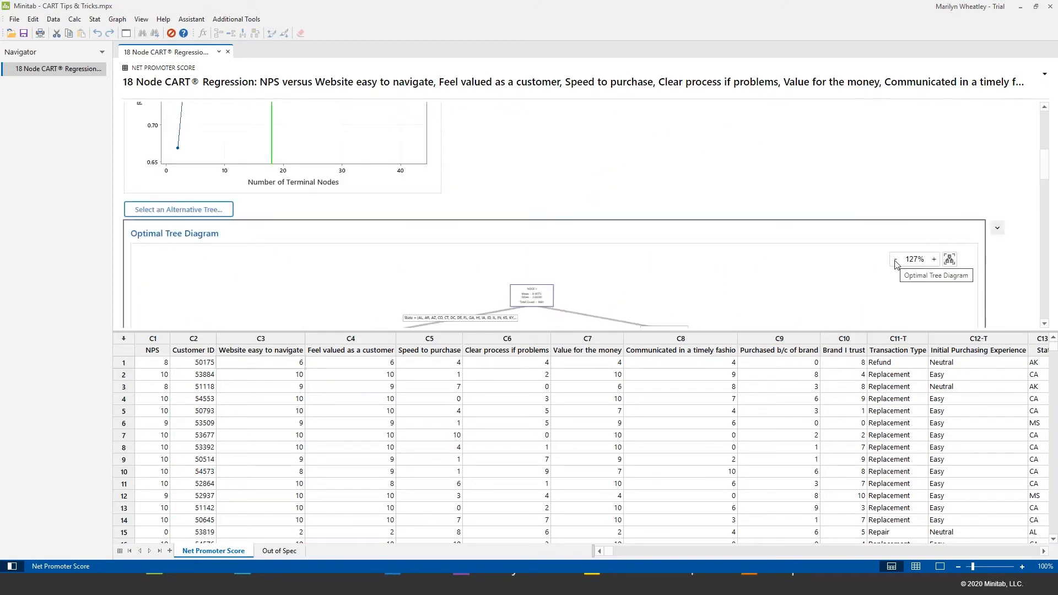
pyautogui.click(934, 259)
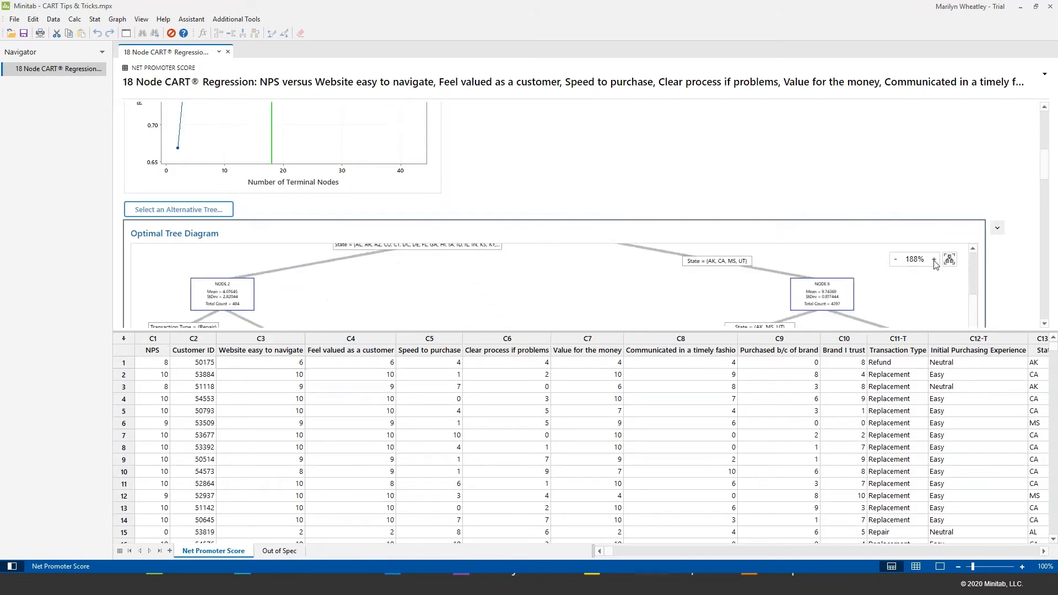
pyautogui.click(940, 566)
pyautogui.moveTo(1049, 235); pyautogui.dragTo(1057, 329)
pyautogui.scroll(2, 638, 374)
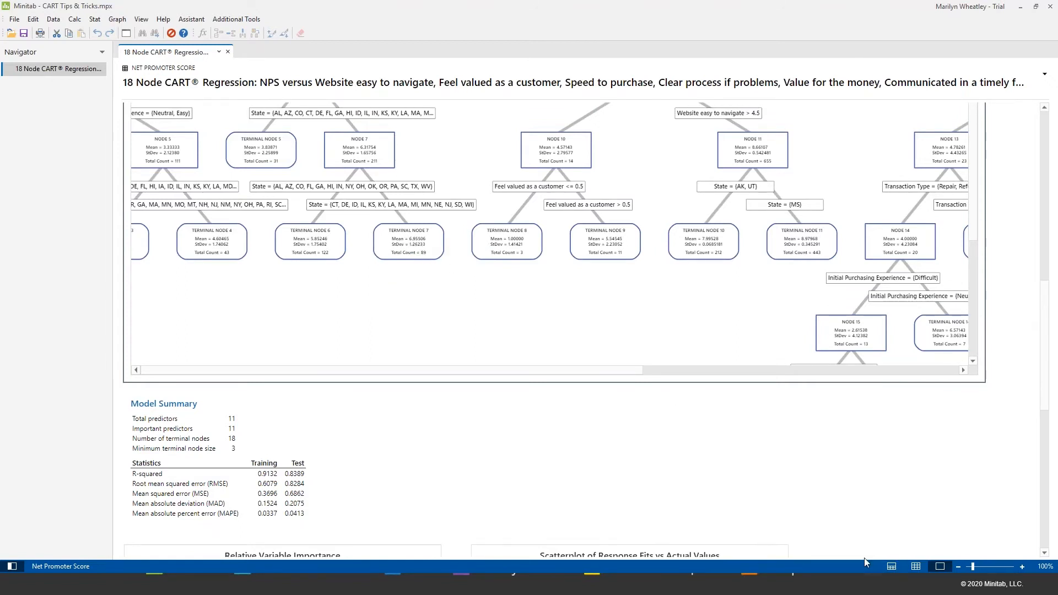
# Step: Return to the split output and worksheet view and inspect the stored fit and terminal node ID columns
pyautogui.click(896, 567)
pyautogui.click(1043, 551)
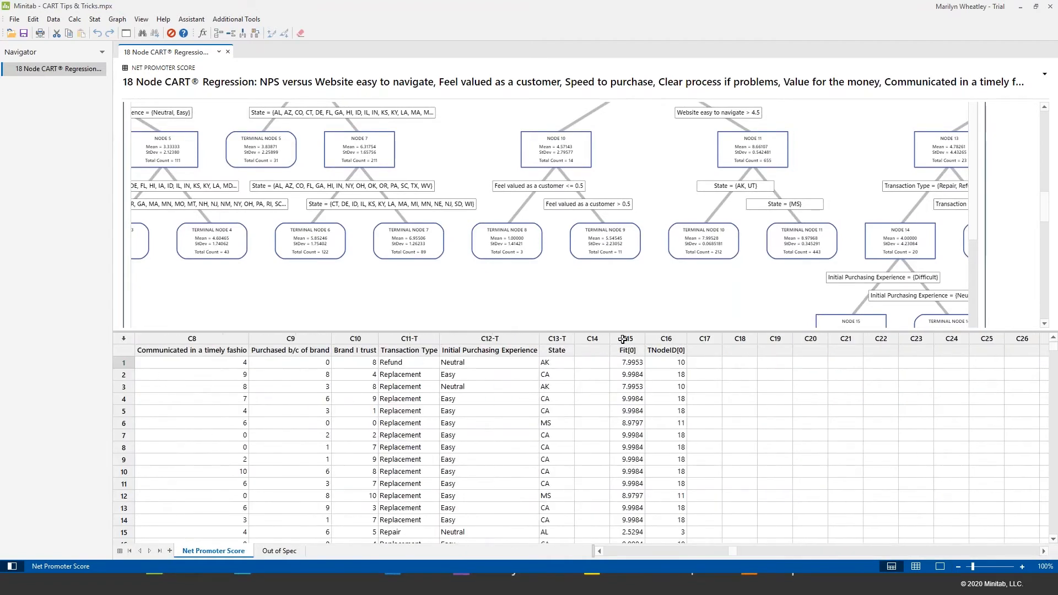
pyautogui.click(623, 339)
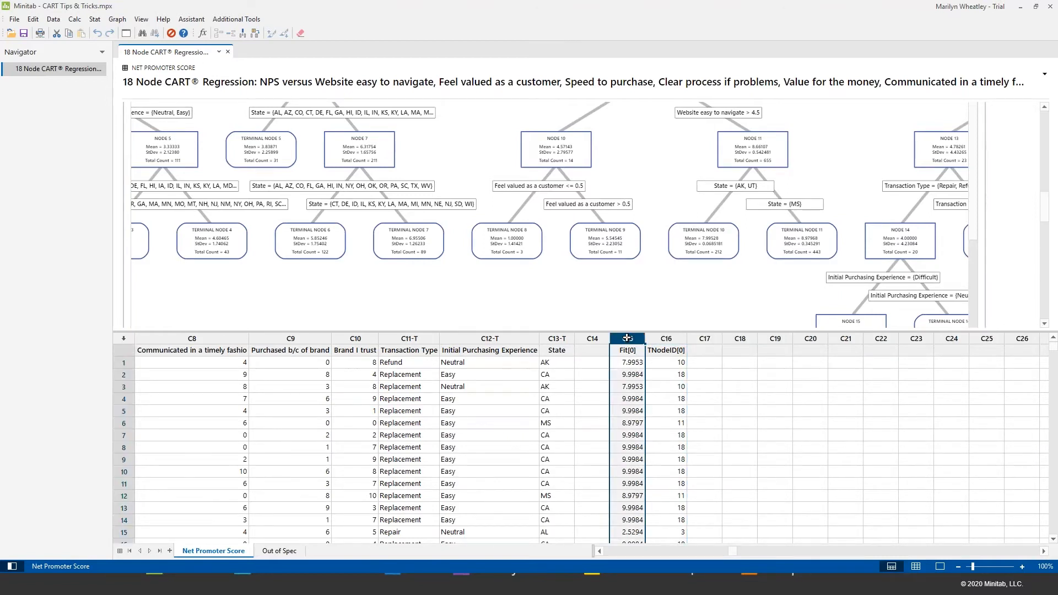
pyautogui.click(675, 338)
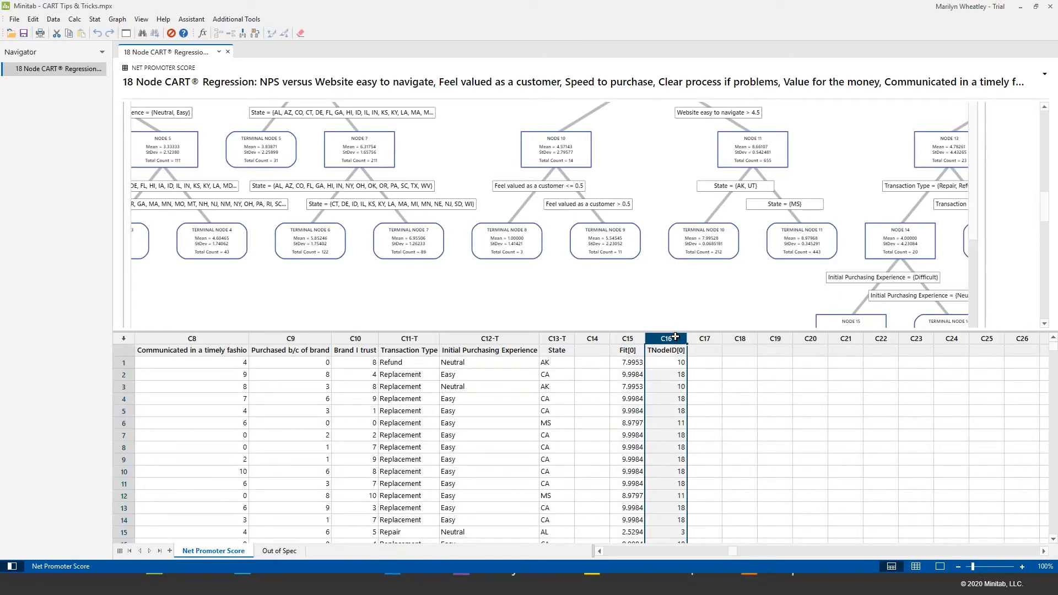
pyautogui.click(621, 445)
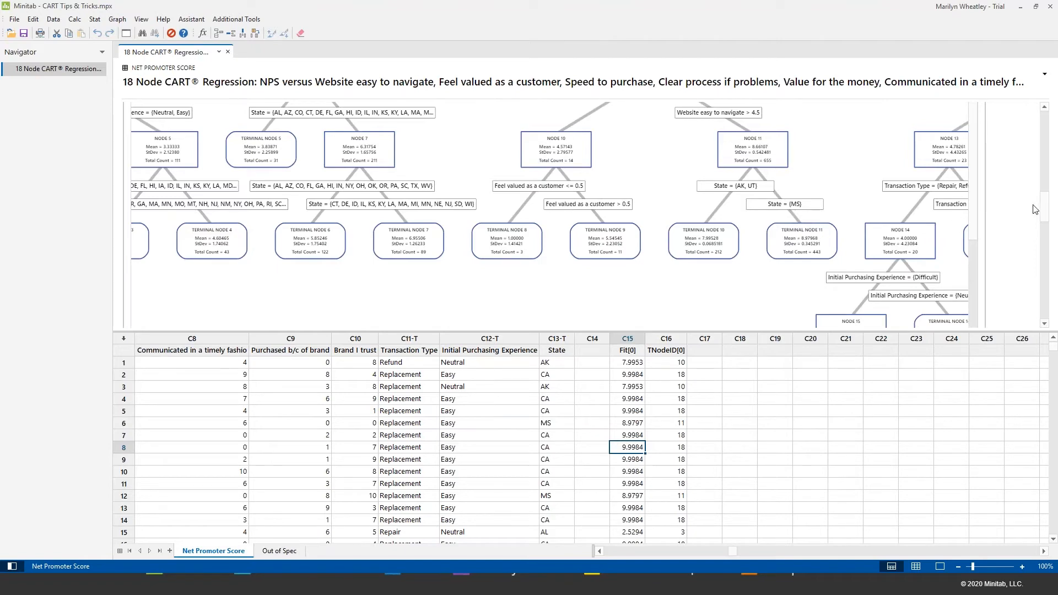
# Step: Enlarge the Relative Variable Importance chart in the regression output for reading
pyautogui.moveTo(1045, 204); pyautogui.dragTo(1050, 273)
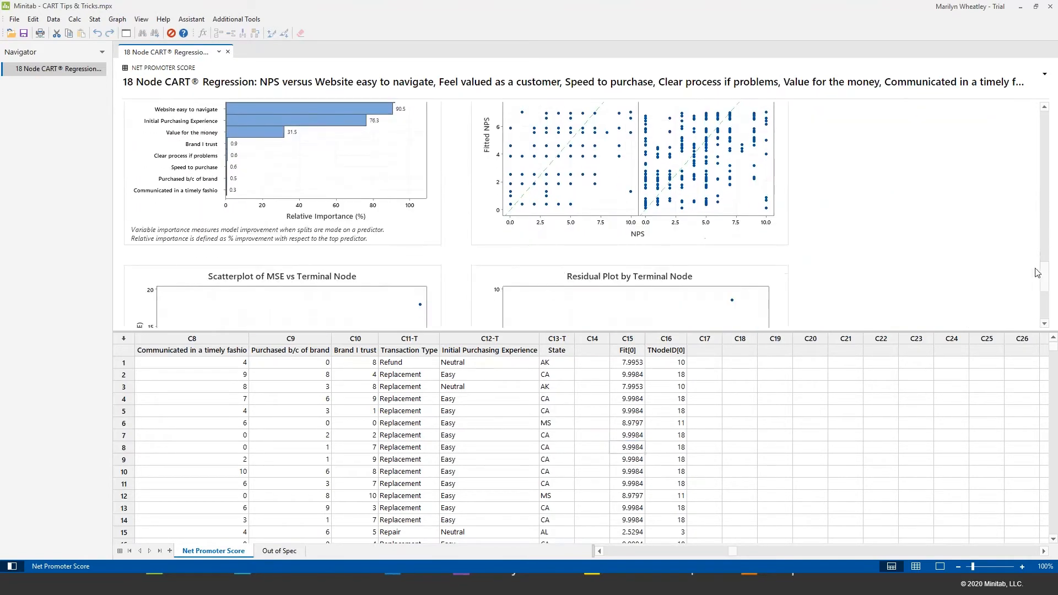
pyautogui.click(442, 247)
pyautogui.moveTo(442, 247); pyautogui.dragTo(598, 303)
pyautogui.scroll(2, 713, 313)
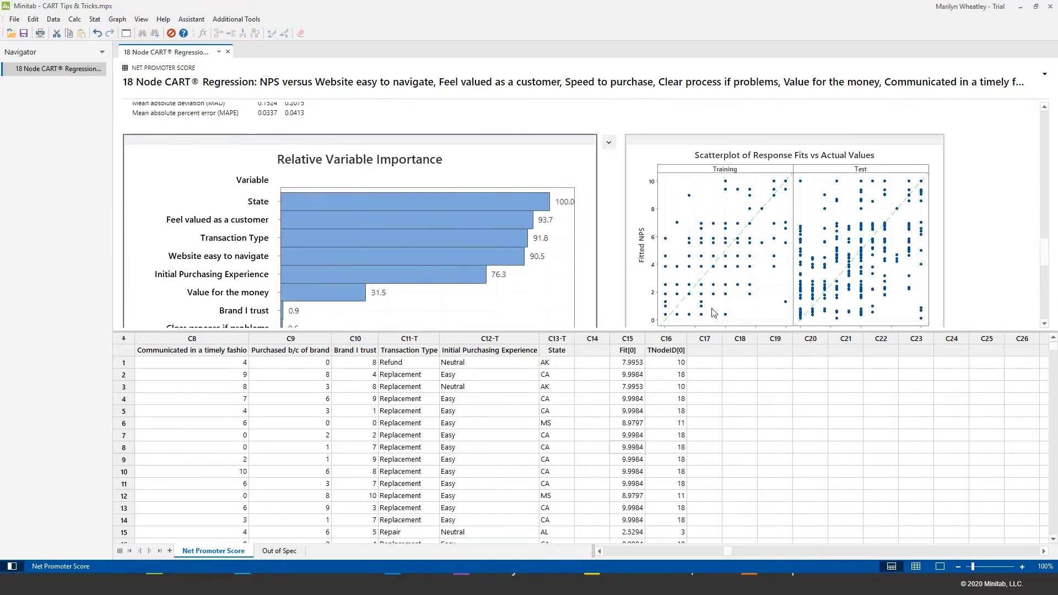
pyautogui.moveTo(461, 236)
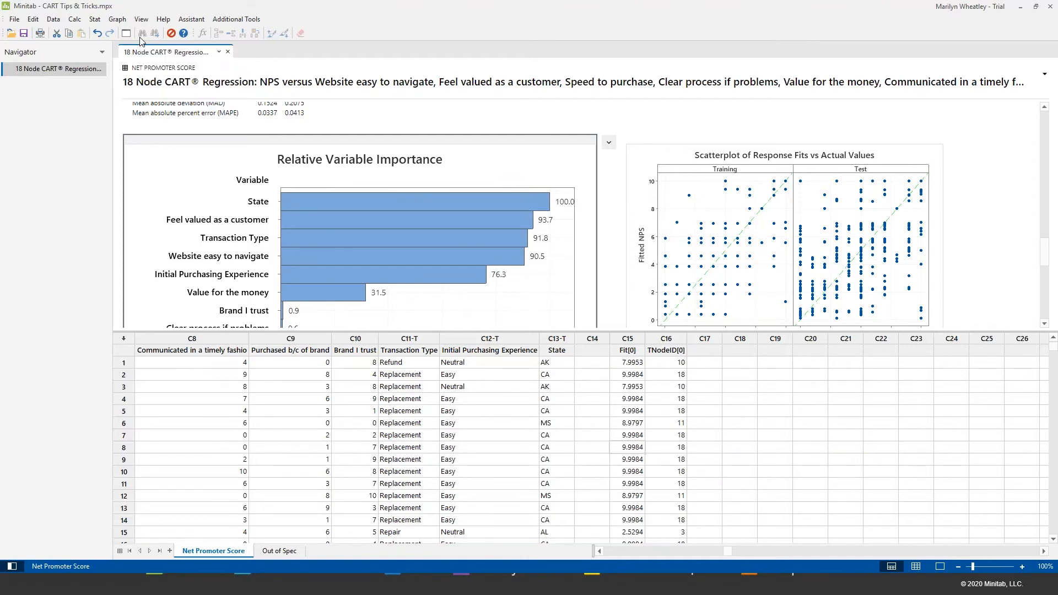
# Step: Create a One Y, With Groups boxplot of Fit[0] grouped by Transaction Type
pyautogui.click(117, 19)
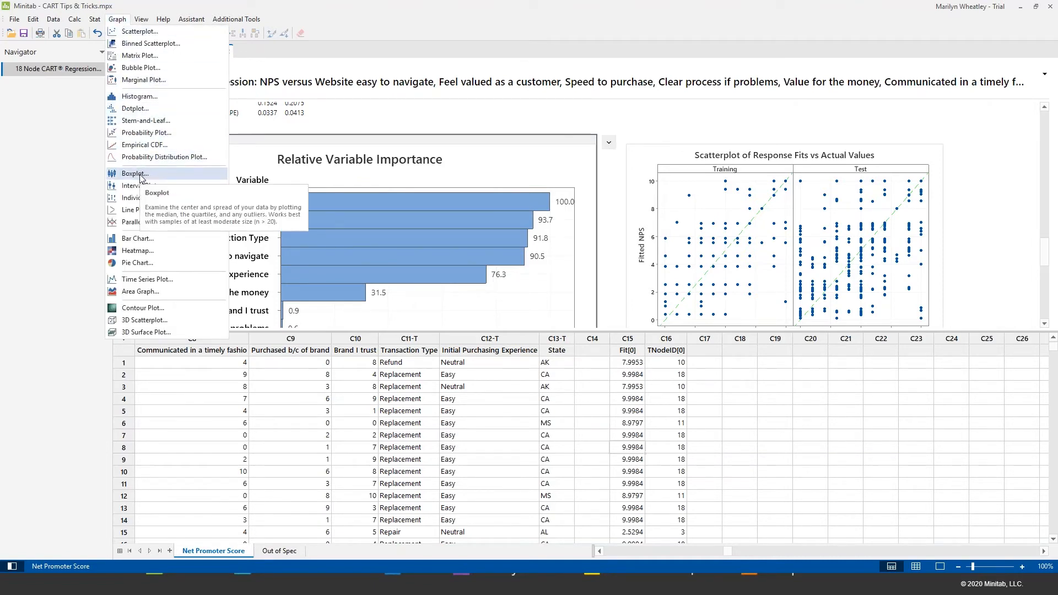
pyautogui.click(232, 143)
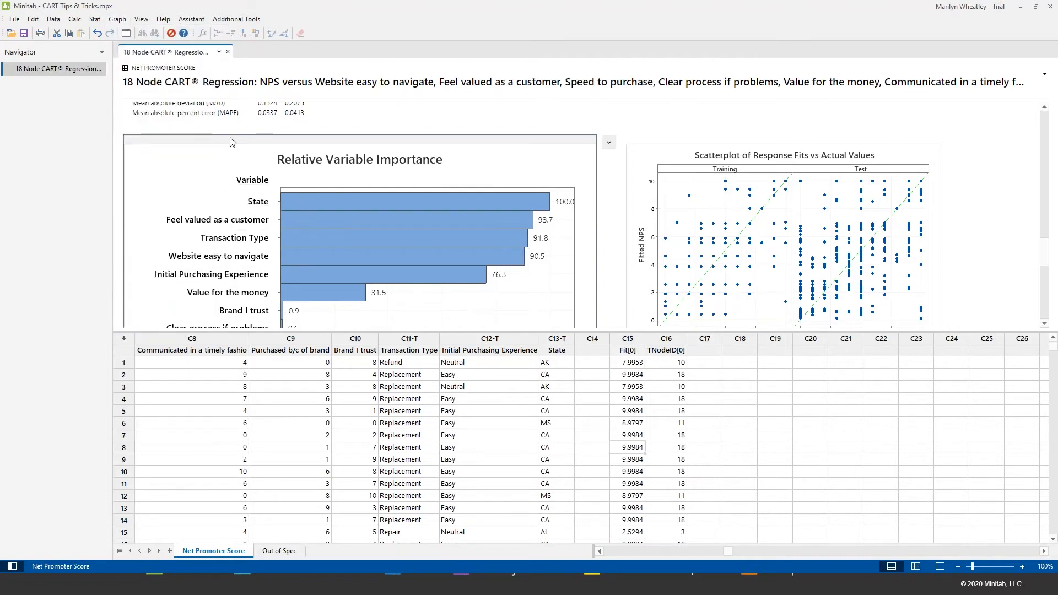
pyautogui.doubleClick(506, 269)
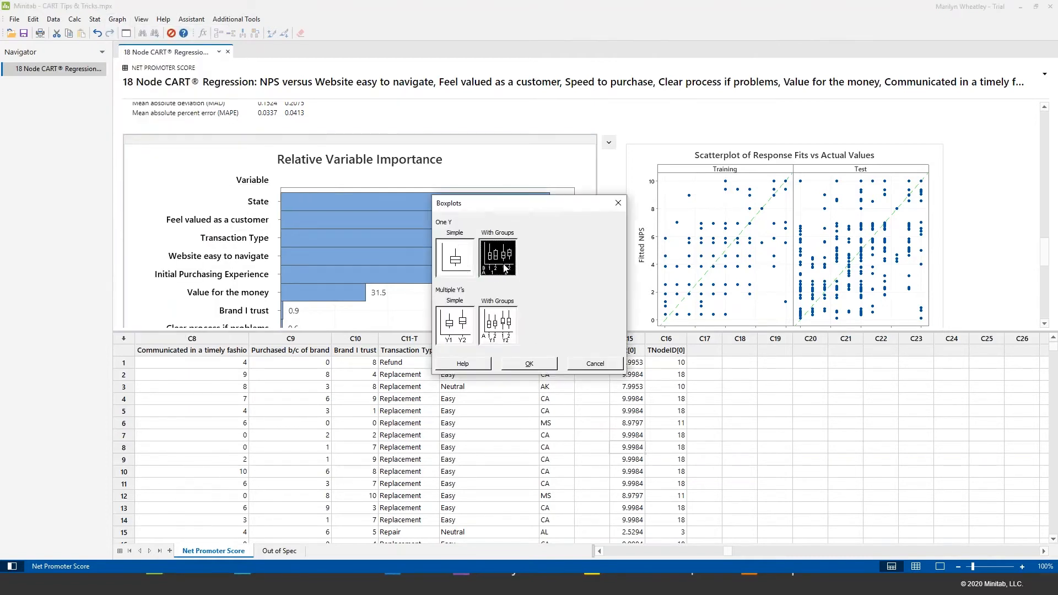
pyautogui.doubleClick(494, 220)
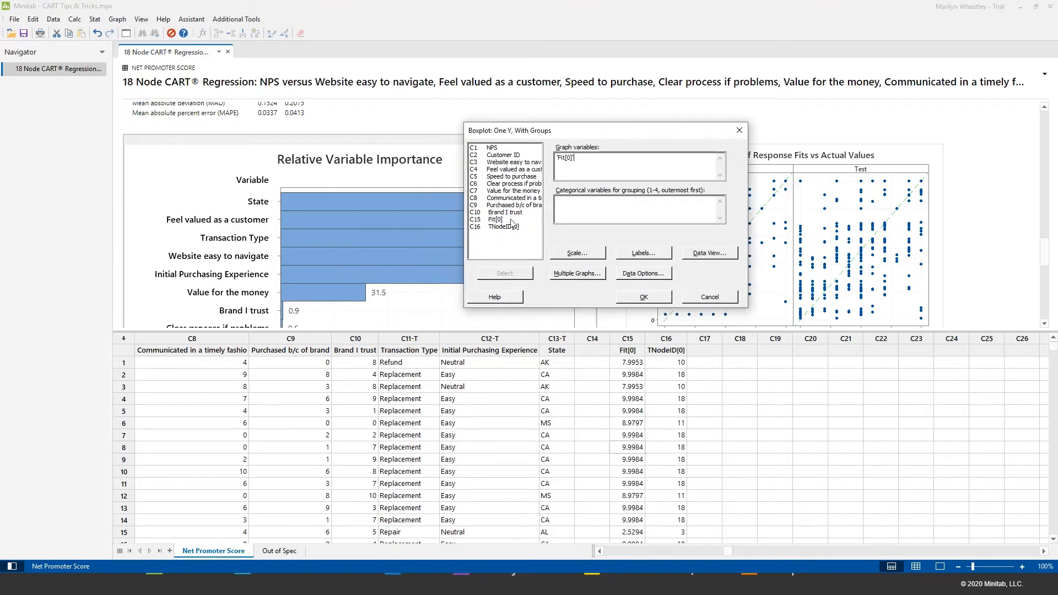
pyautogui.click(573, 204)
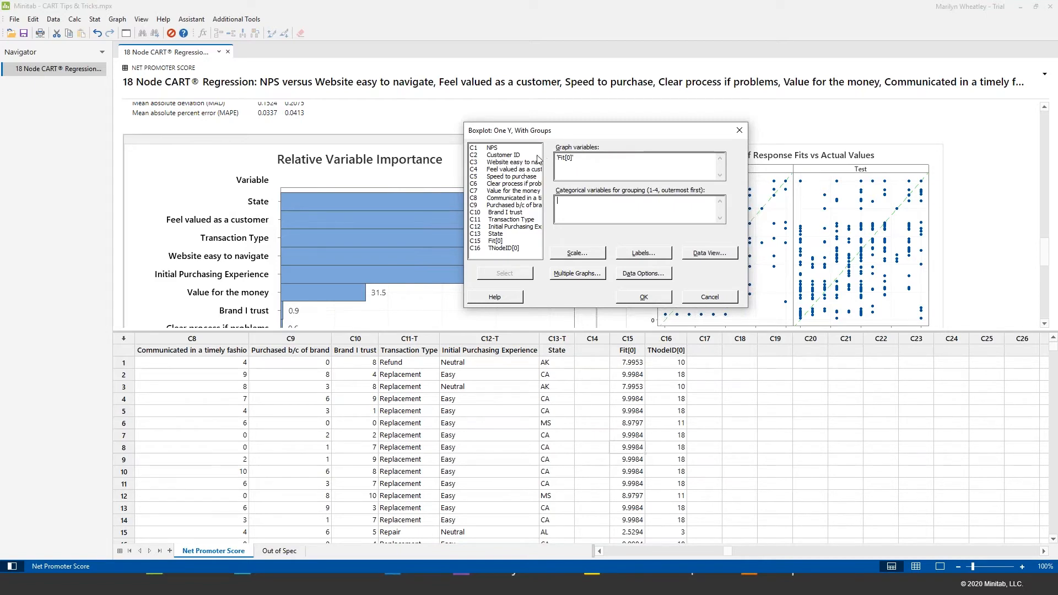
pyautogui.doubleClick(523, 221)
pyautogui.click(643, 298)
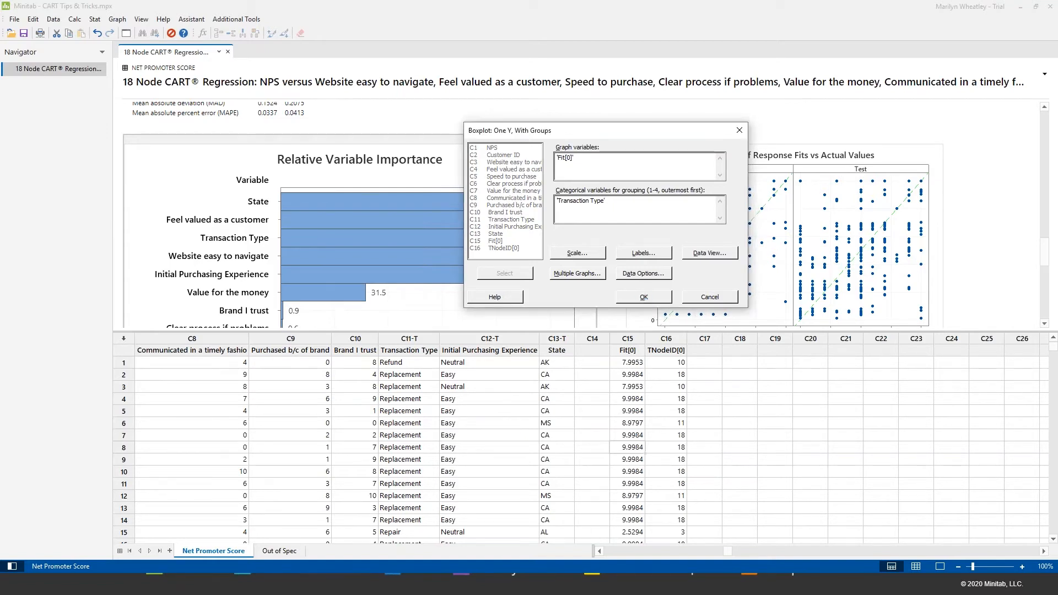
# Step: Make the output area taller and enlarge the boxplot to compare the transaction types
pyautogui.moveTo(639, 331); pyautogui.dragTo(639, 406)
pyautogui.moveTo(446, 337); pyautogui.dragTo(530, 389)
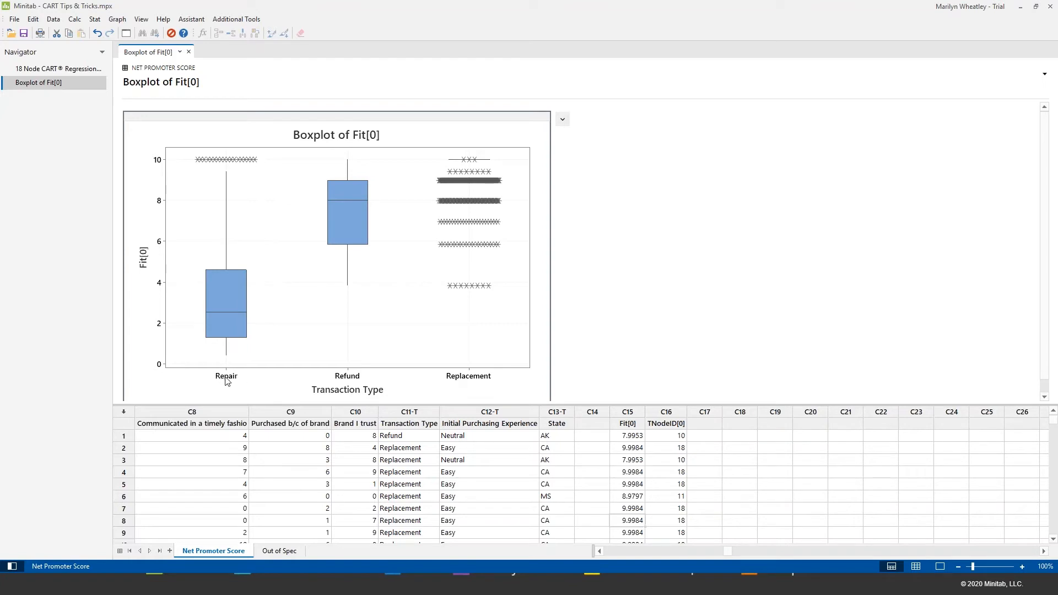
pyautogui.moveTo(222, 318)
pyautogui.moveTo(472, 162)
# Step: Create a heatmap of mean Fit[0] with State as rows and Feel valued as a customer and Transaction Type as columns
pyautogui.click(117, 20)
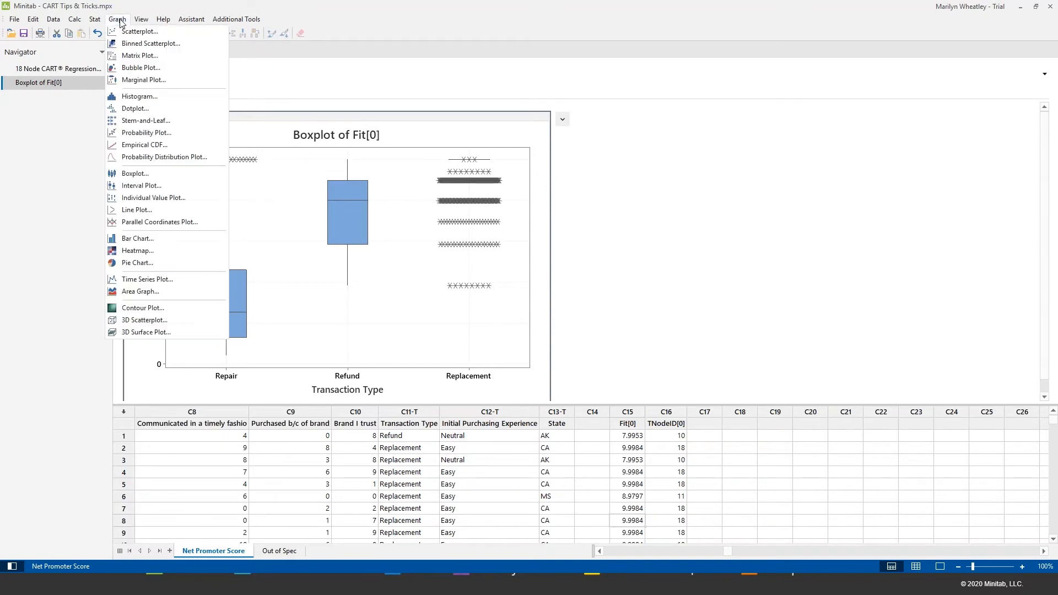
pyautogui.click(138, 251)
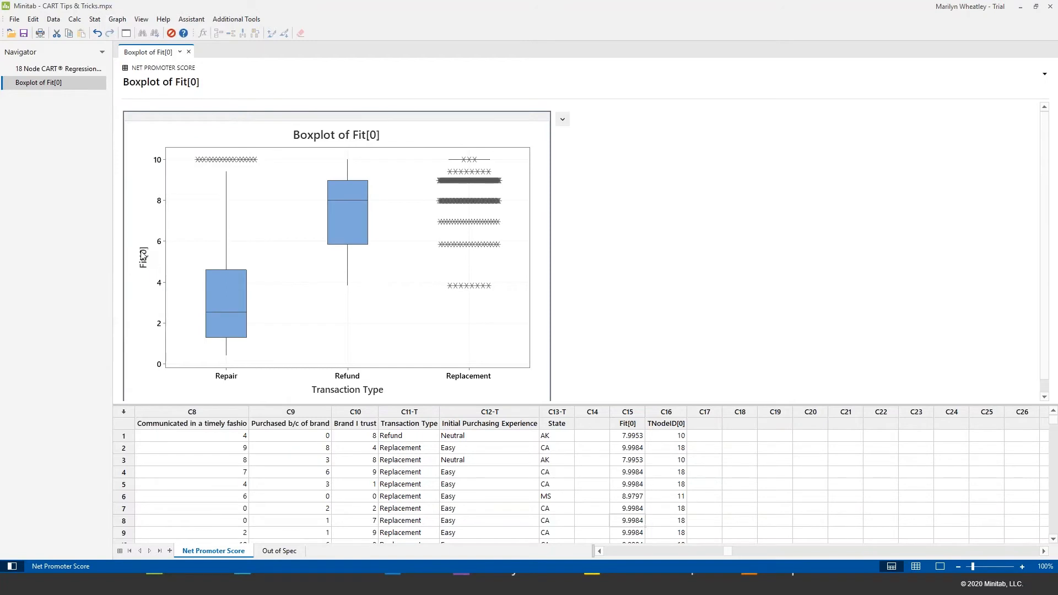
pyautogui.click(493, 185)
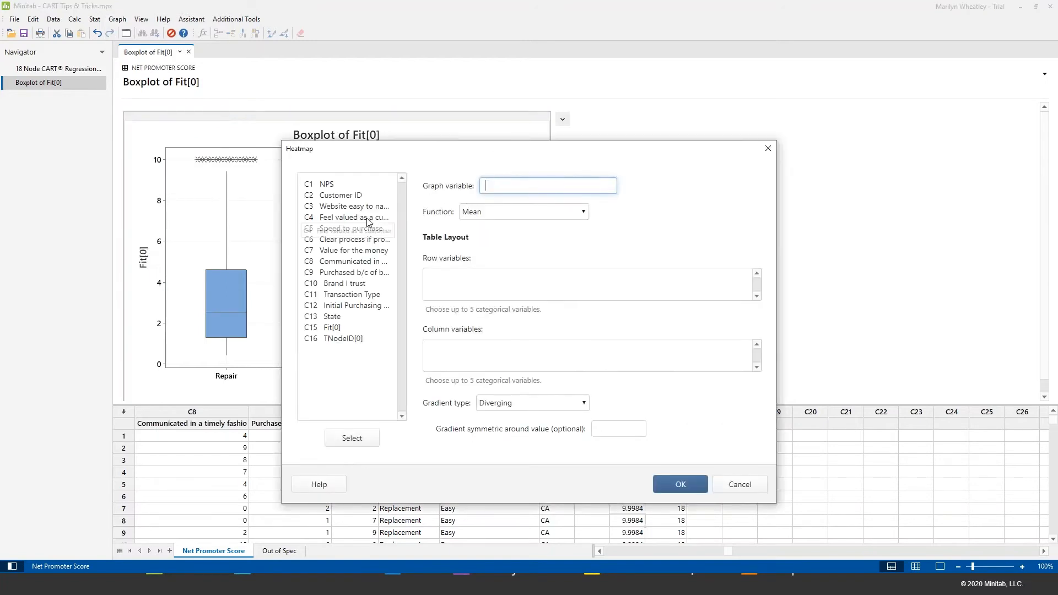
pyautogui.doubleClick(333, 328)
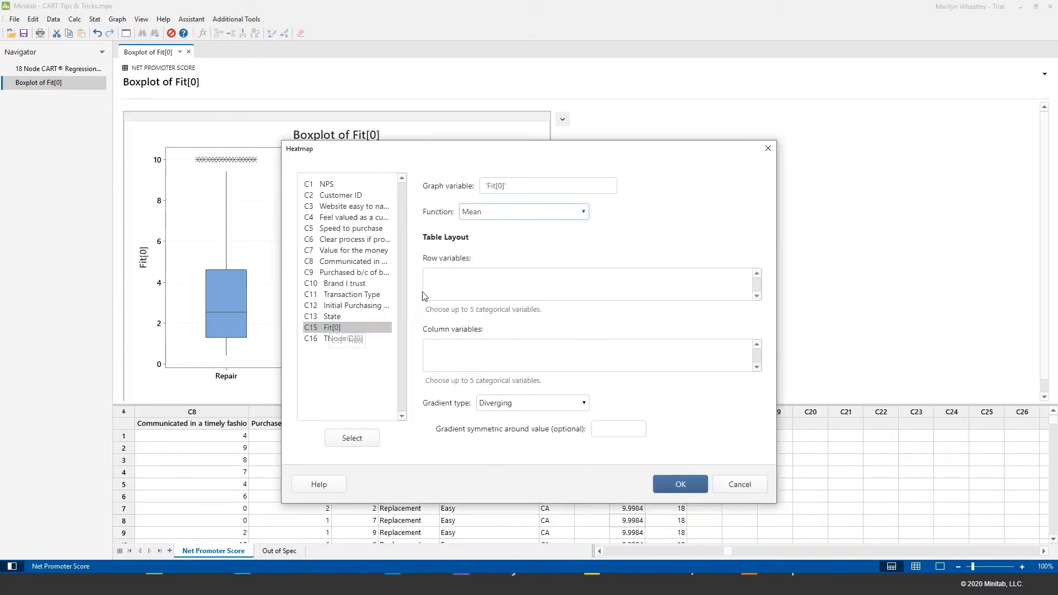
pyautogui.click(440, 278)
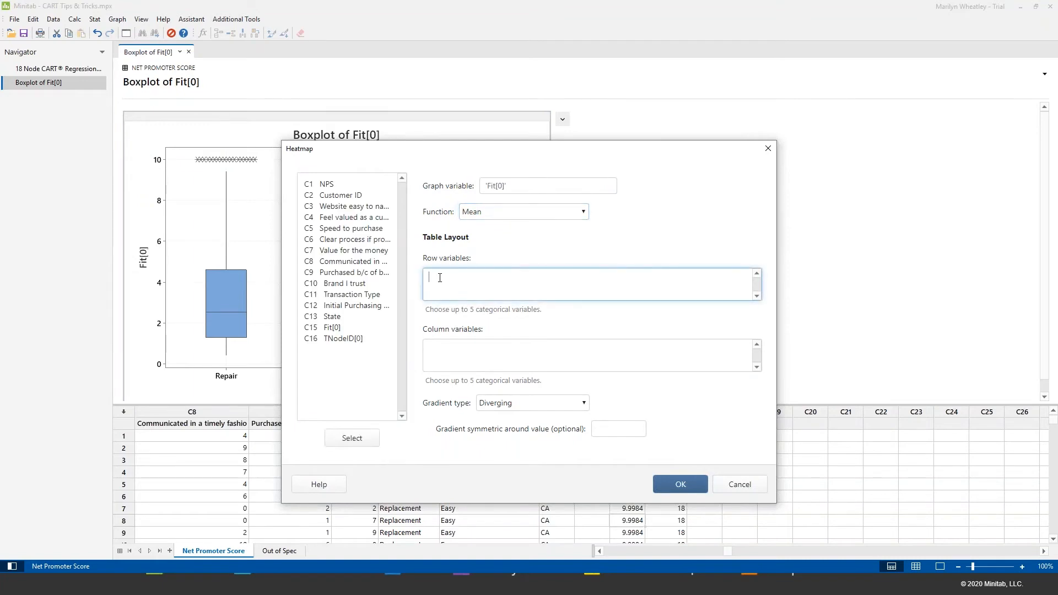
pyautogui.doubleClick(333, 316)
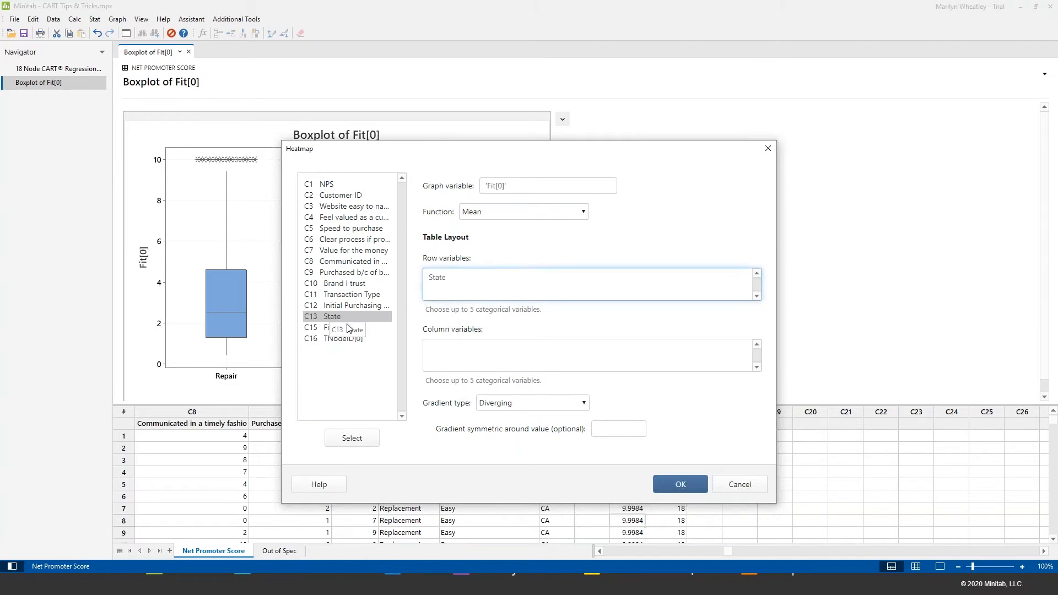
pyautogui.click(448, 349)
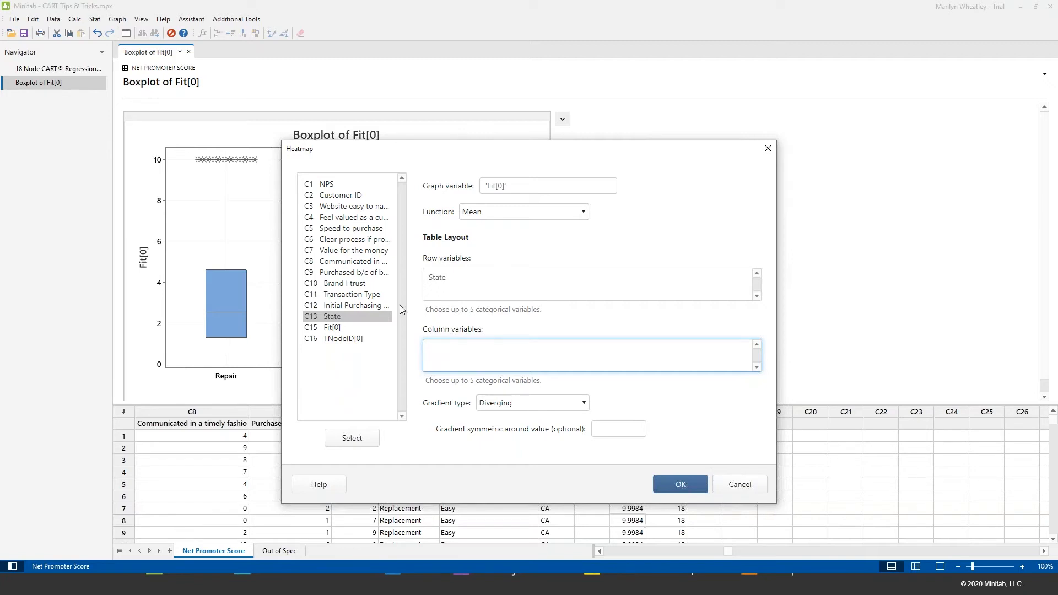
pyautogui.doubleClick(354, 219)
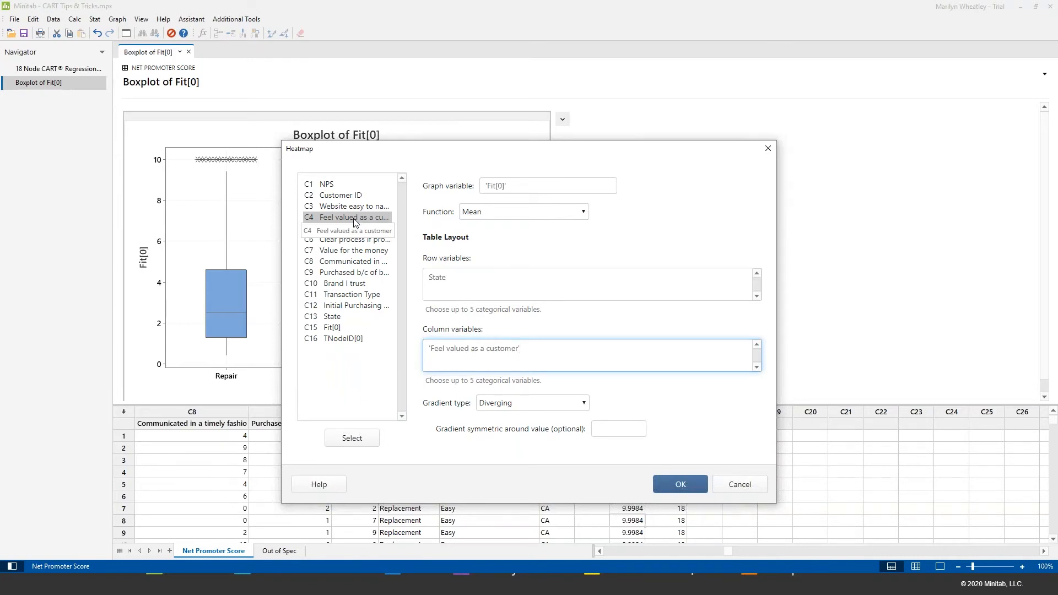
pyautogui.doubleClick(348, 296)
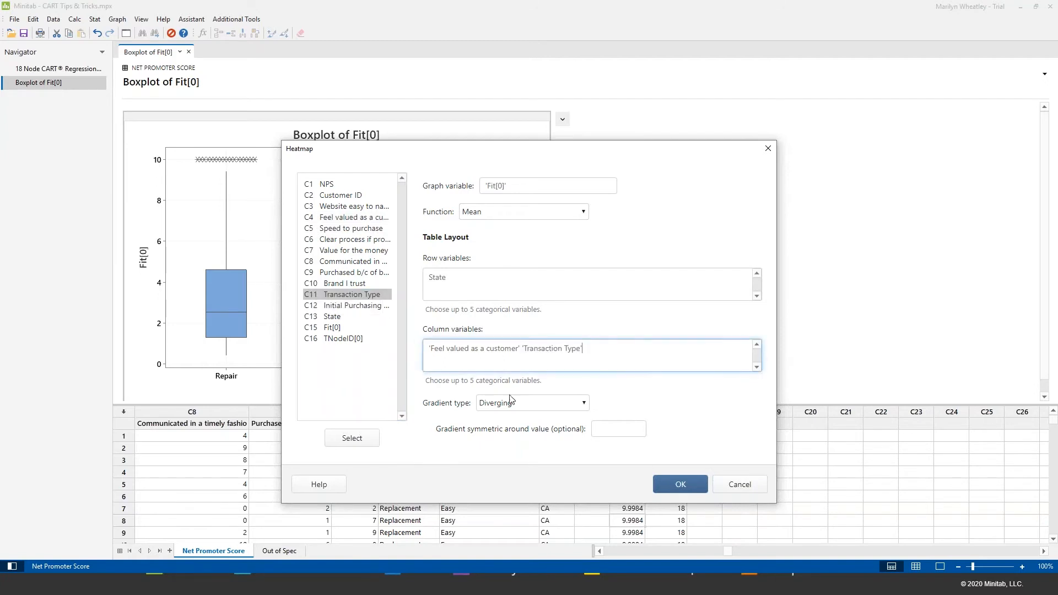
pyautogui.click(676, 491)
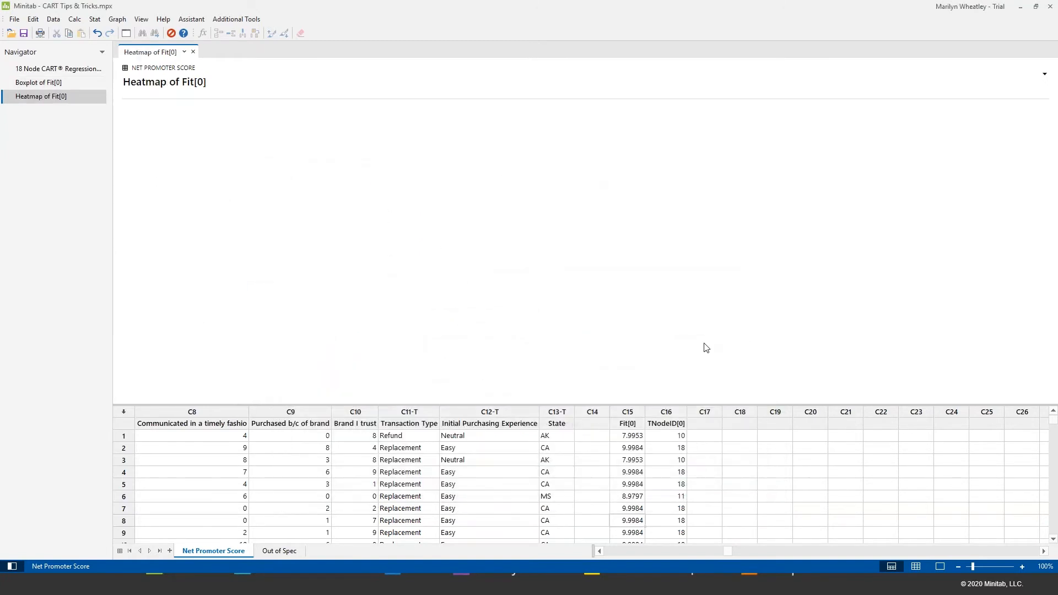
# Step: Show the heatmap enlarged in an output-only view and examine the mean fits for all states by customer value rating and transaction type
pyautogui.click(940, 567)
pyautogui.moveTo(552, 361); pyautogui.dragTo(744, 491)
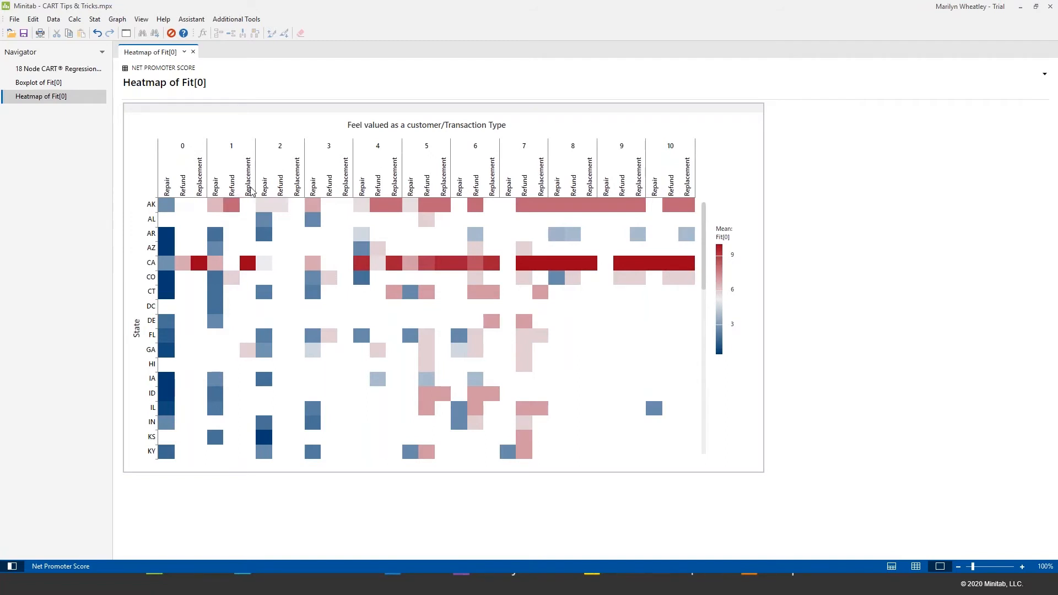
pyautogui.moveTo(362, 208)
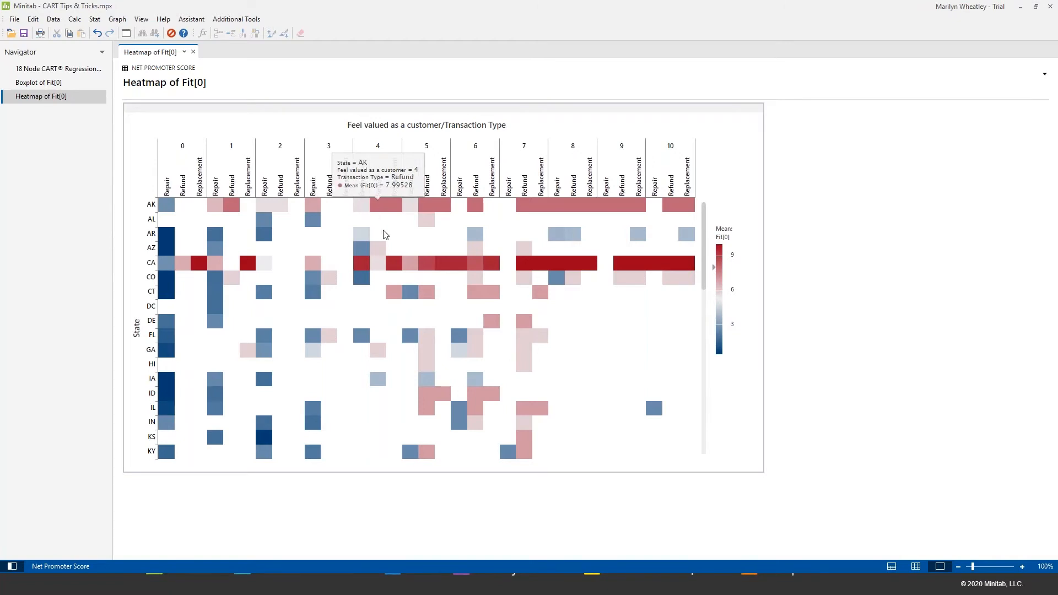
pyautogui.moveTo(394, 268)
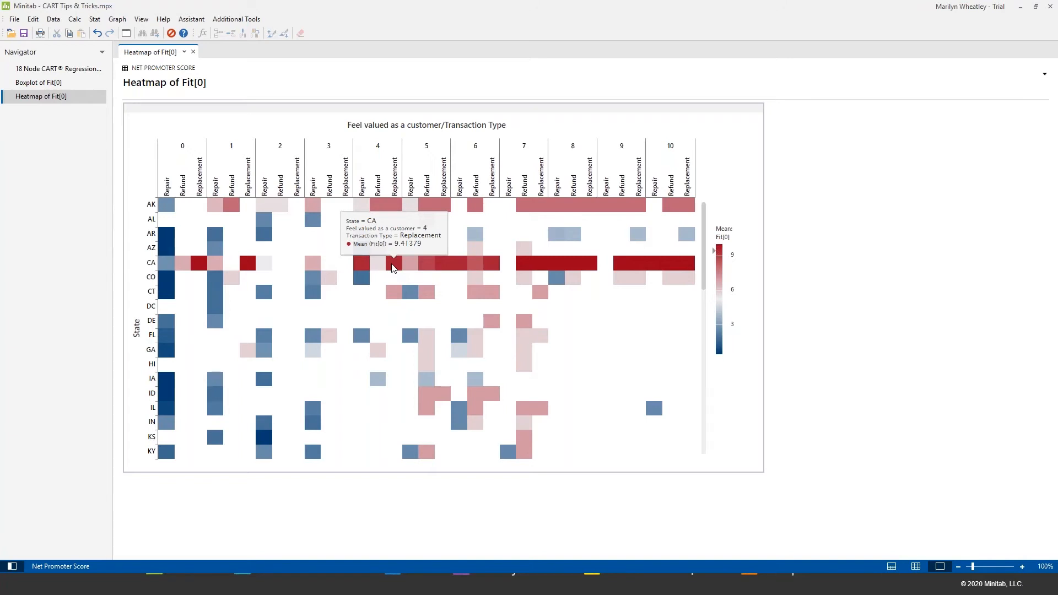
pyautogui.moveTo(170, 255)
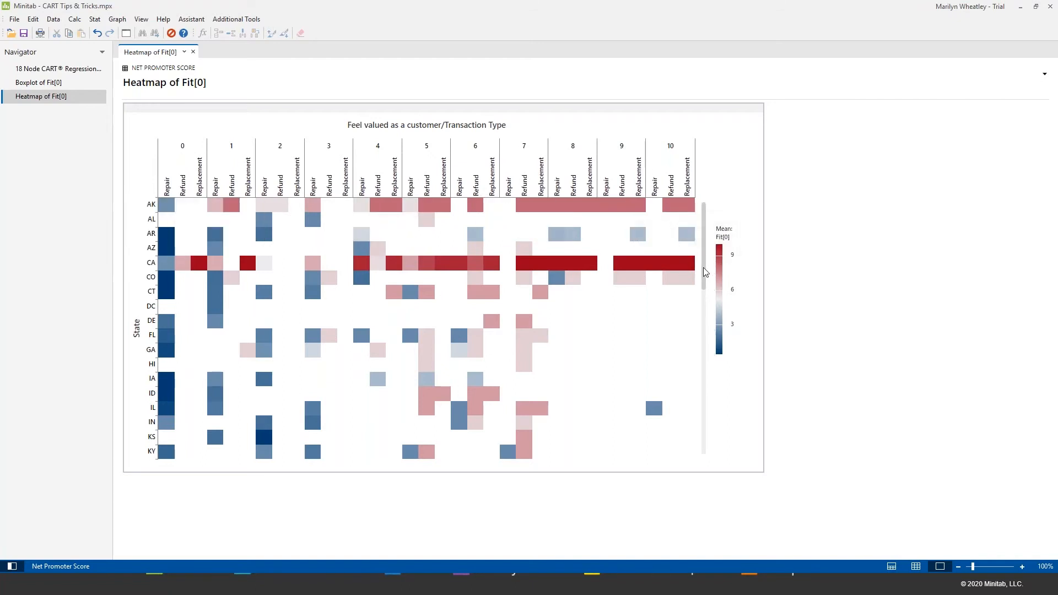
pyautogui.moveTo(705, 271); pyautogui.dragTo(707, 446)
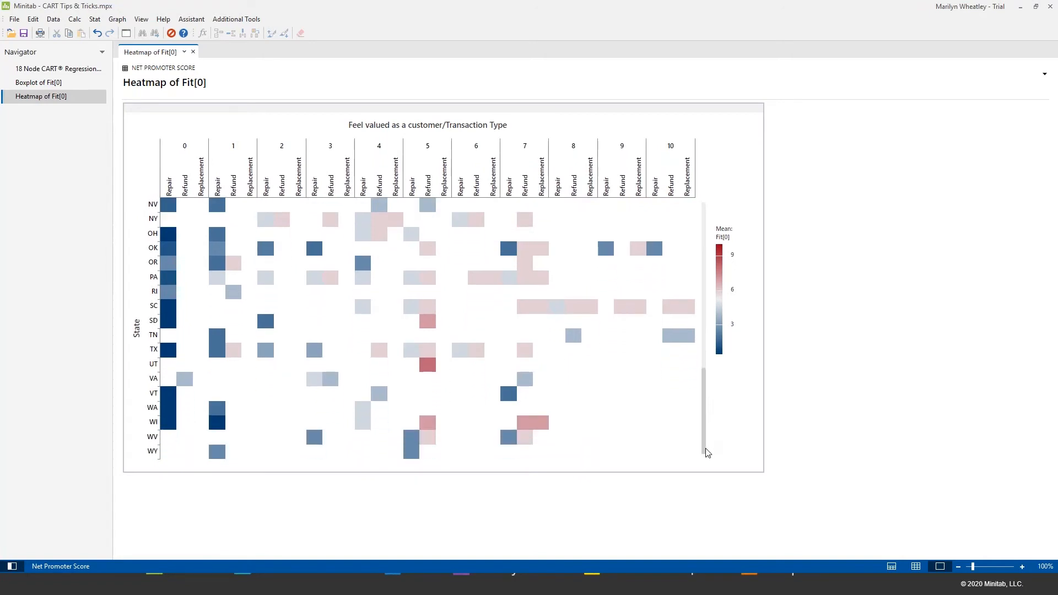
pyautogui.moveTo(706, 435); pyautogui.dragTo(698, 232)
pyautogui.moveTo(263, 422)
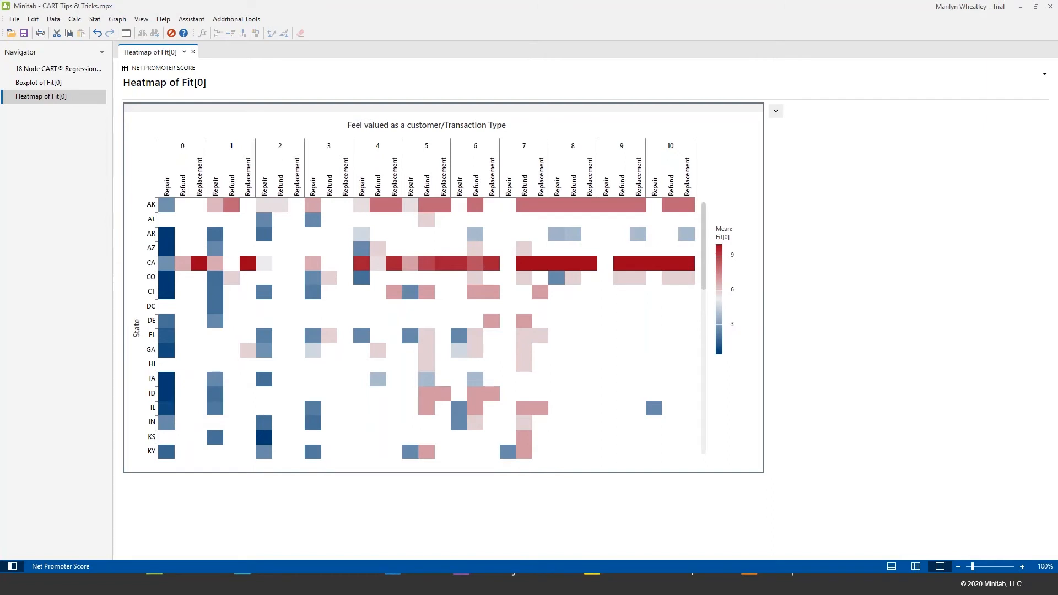
# Step: Restore the split view with a taller worksheet area and create a simple scatterplot of Fit[0] versus TNodeID[0]
pyautogui.click(889, 566)
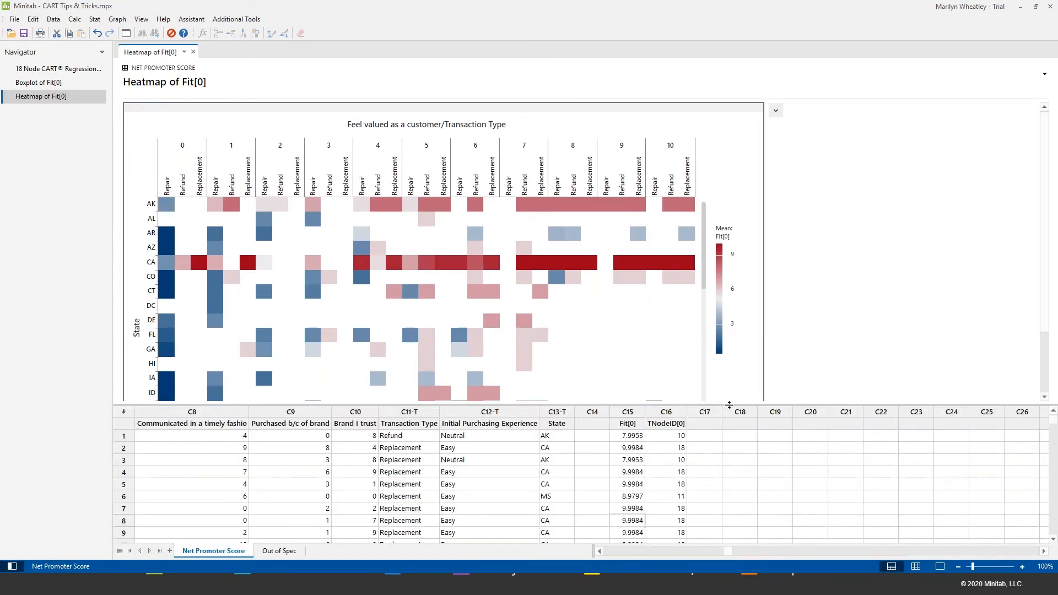
pyautogui.moveTo(729, 405); pyautogui.dragTo(734, 352)
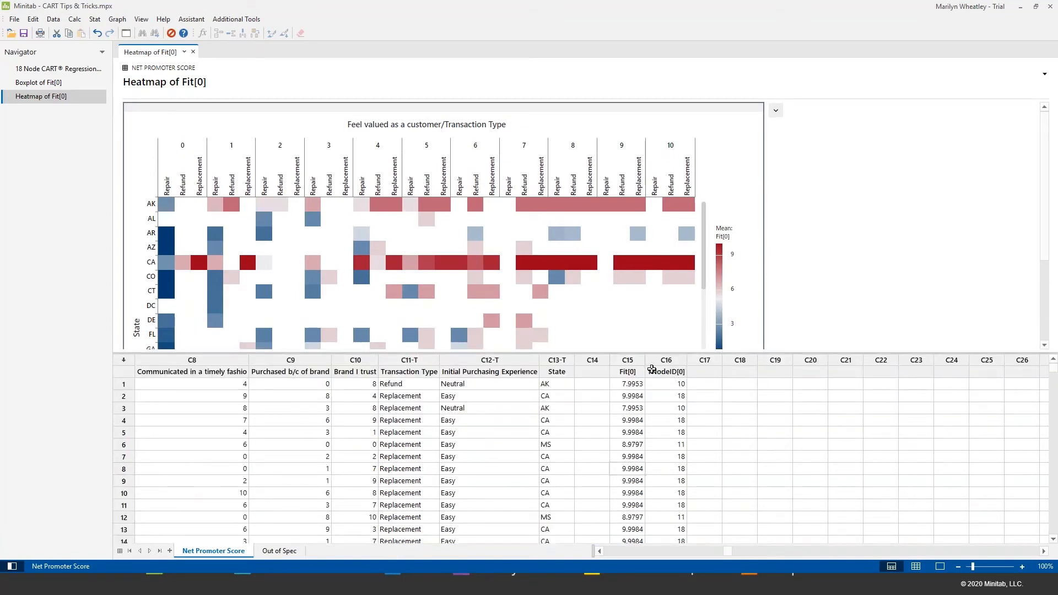
pyautogui.click(118, 21)
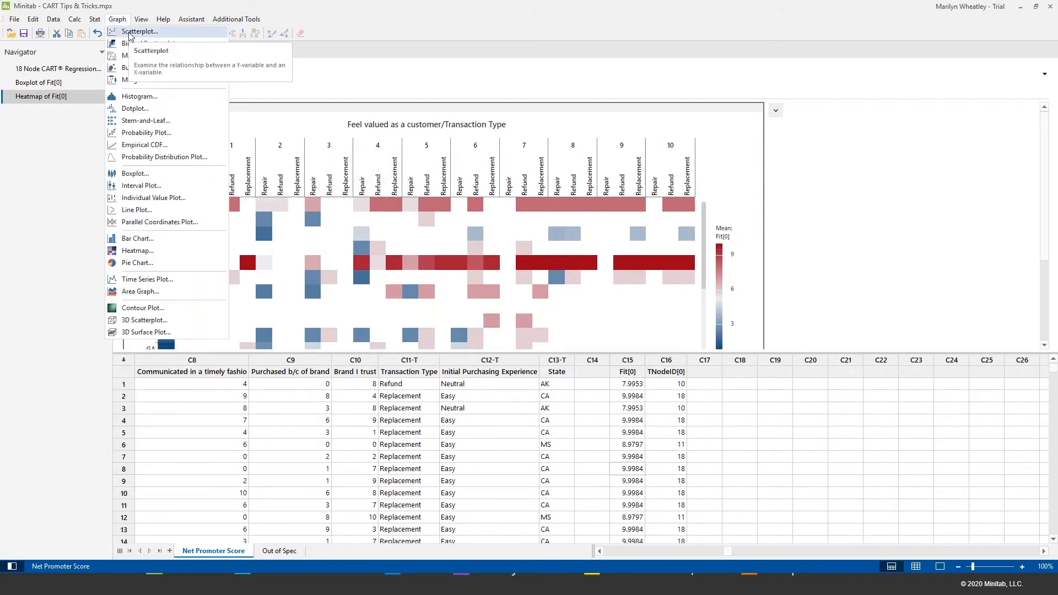
pyautogui.click(130, 35)
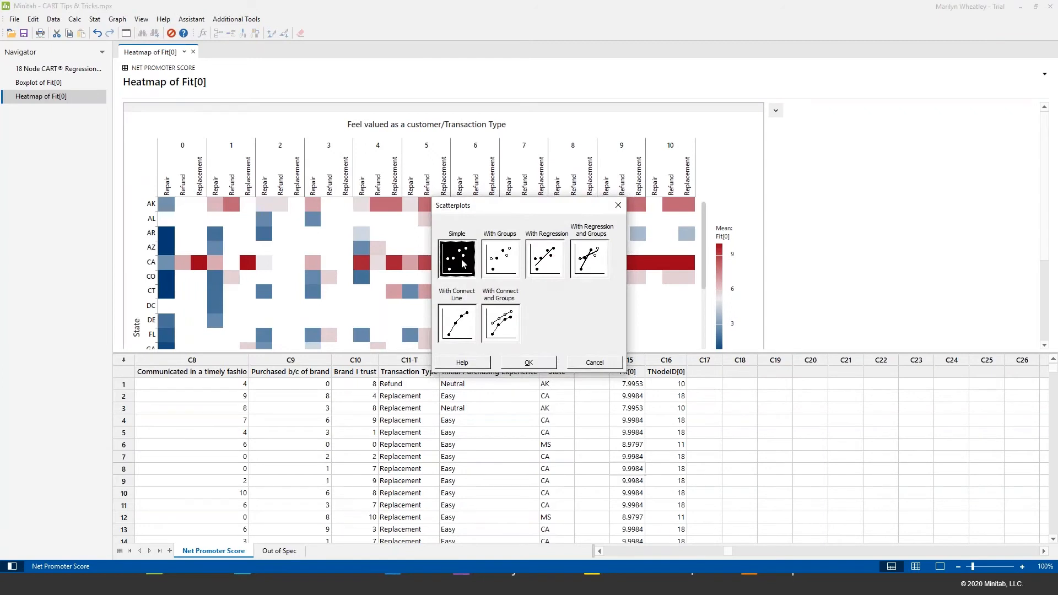
pyautogui.doubleClick(459, 265)
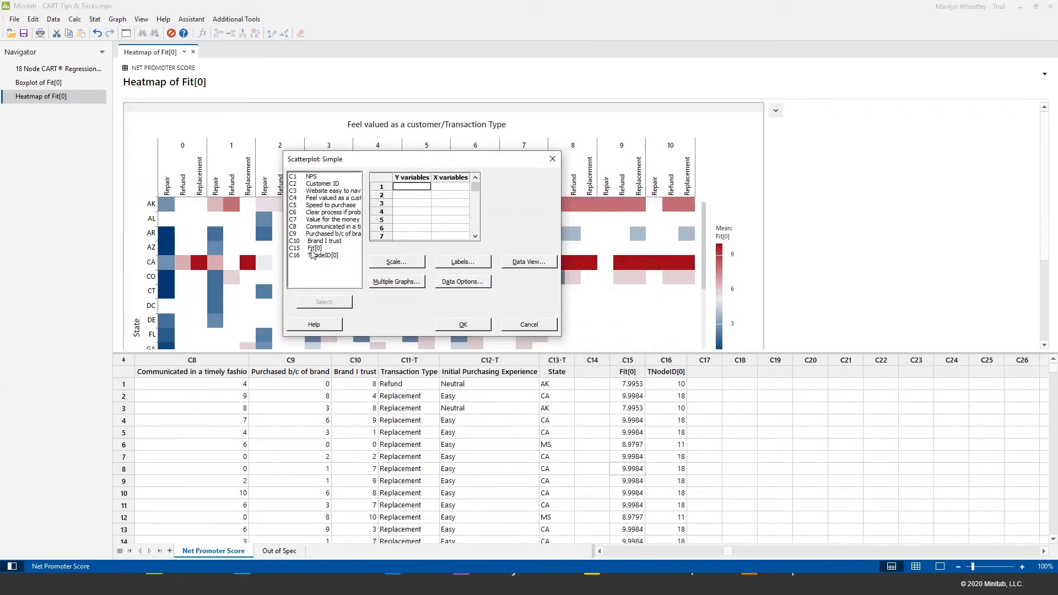
pyautogui.doubleClick(312, 249)
pyautogui.doubleClick(315, 256)
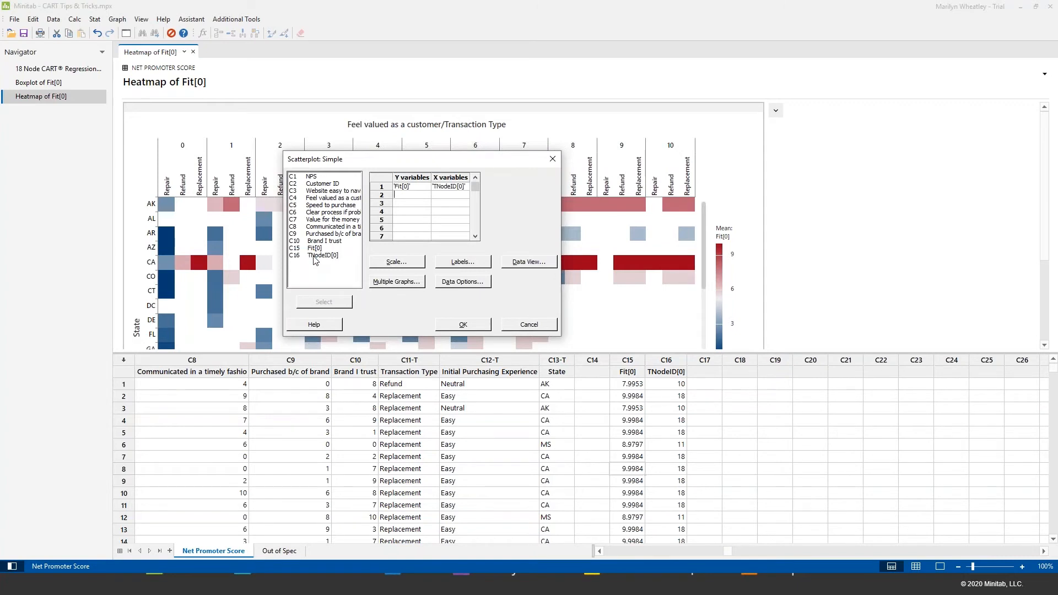
pyautogui.click(472, 328)
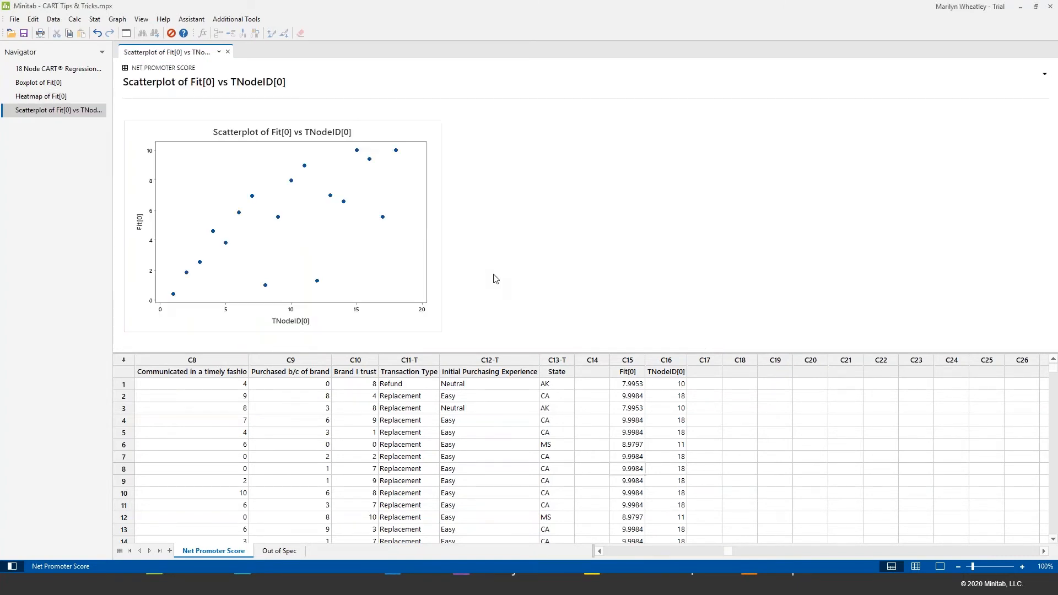
# Step: Open the scatterplot in an enlarged graph editor and brush the point for terminal node 1
pyautogui.doubleClick(380, 134)
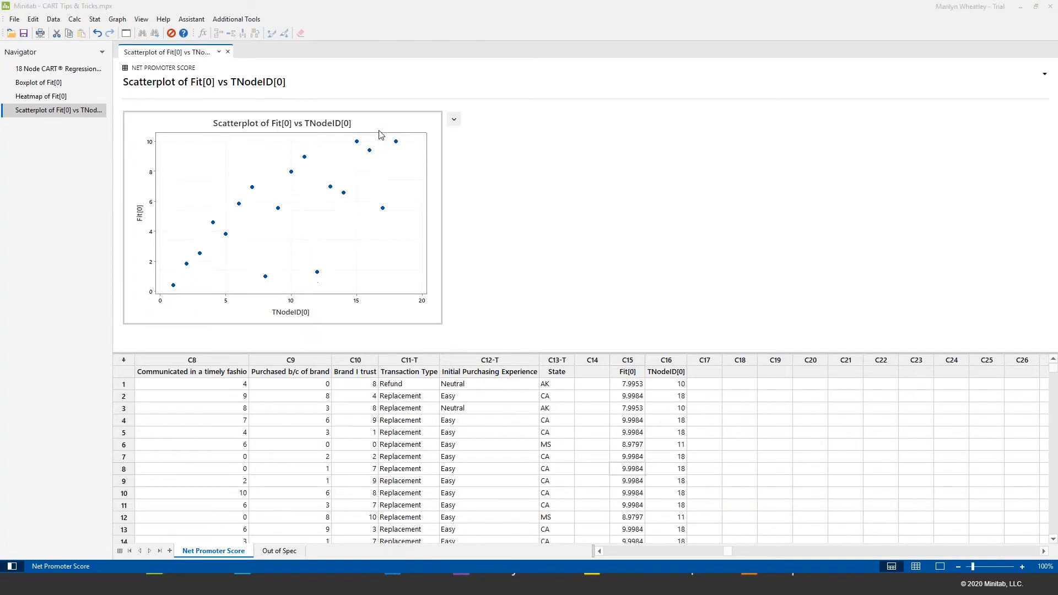
pyautogui.moveTo(391, 105); pyautogui.dragTo(268, 58)
pyautogui.moveTo(573, 381); pyautogui.dragTo(624, 413)
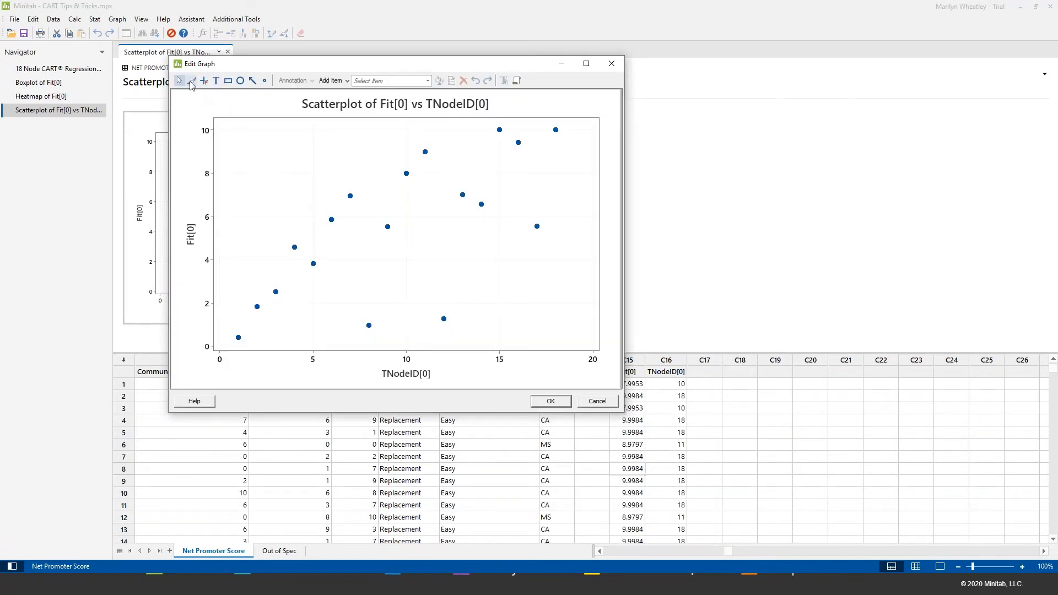
pyautogui.click(192, 81)
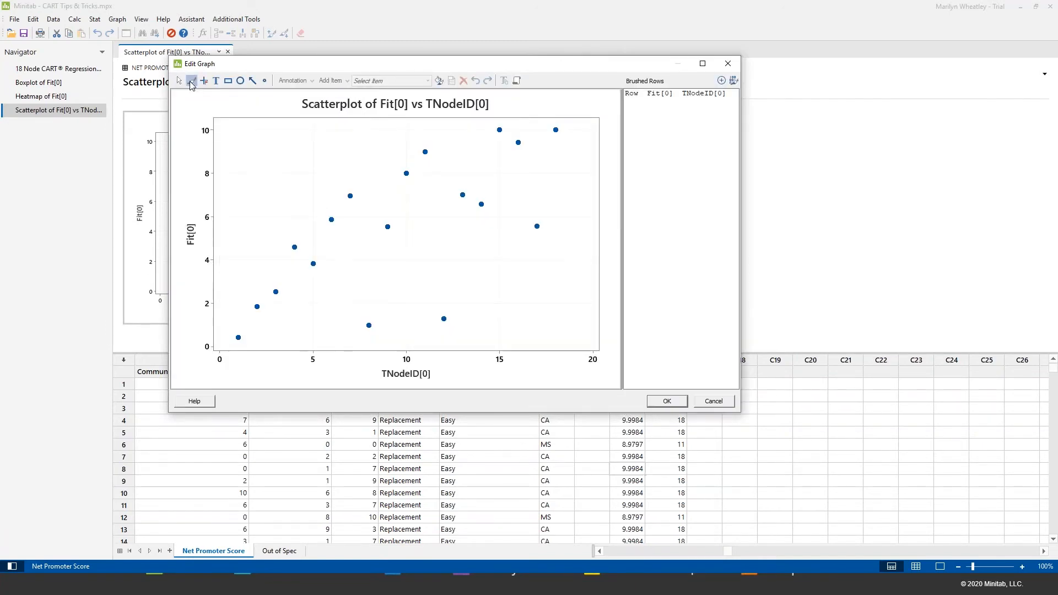
pyautogui.moveTo(231, 332); pyautogui.dragTo(245, 343)
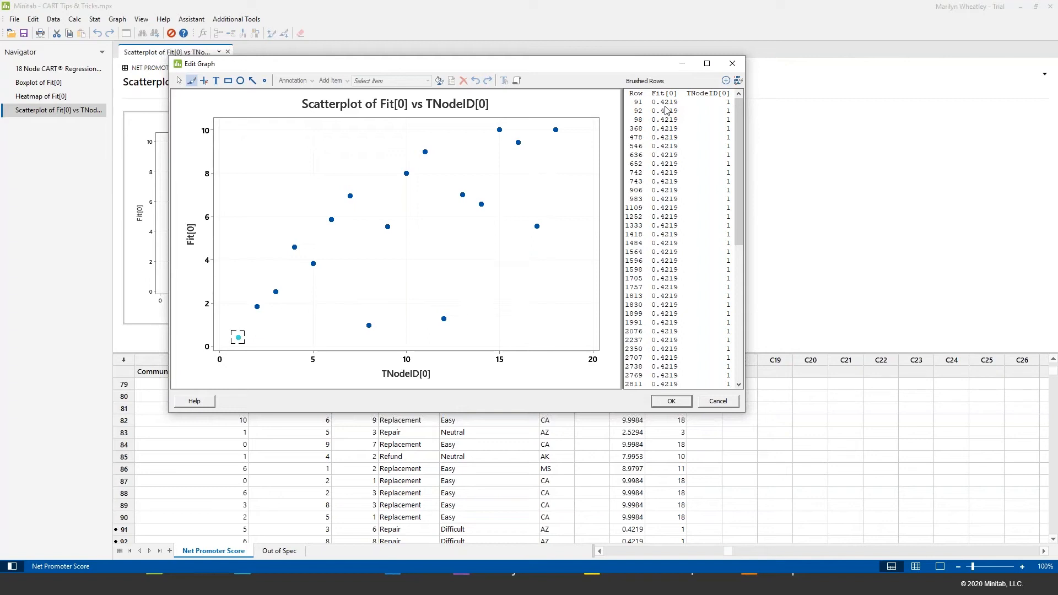
# Step: Add Customer ID as an identification column to the brushed rows list
pyautogui.click(726, 81)
pyautogui.doubleClick(371, 180)
pyautogui.click(489, 319)
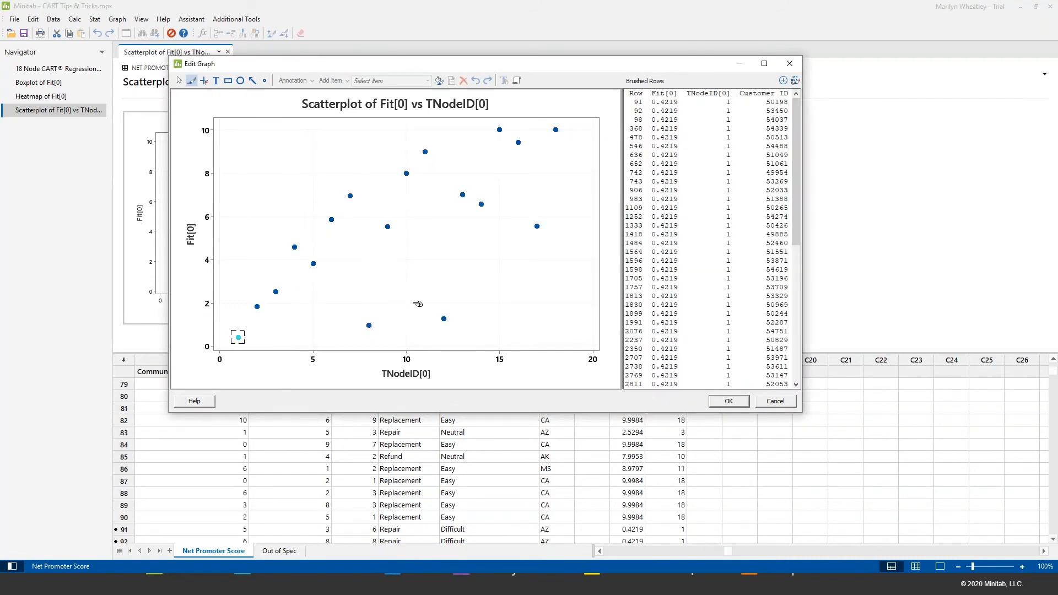
# Step: Add the points for terminal nodes 2, 8 and 12 to the brushed selection and review the brushed rows list
pyautogui.keyDown('ctrl'); pyautogui.click(257, 307); pyautogui.keyUp('ctrl')
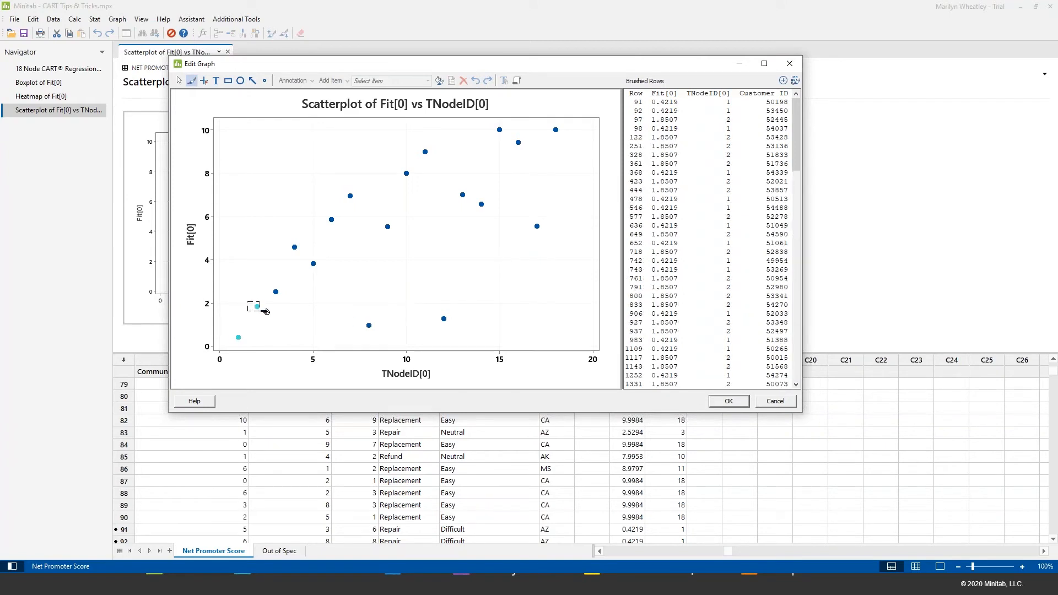
pyautogui.keyDown('ctrl'); pyautogui.click(369, 325); pyautogui.keyUp('ctrl')
pyautogui.keyDown('ctrl'); pyautogui.click(444, 319); pyautogui.keyUp('ctrl')
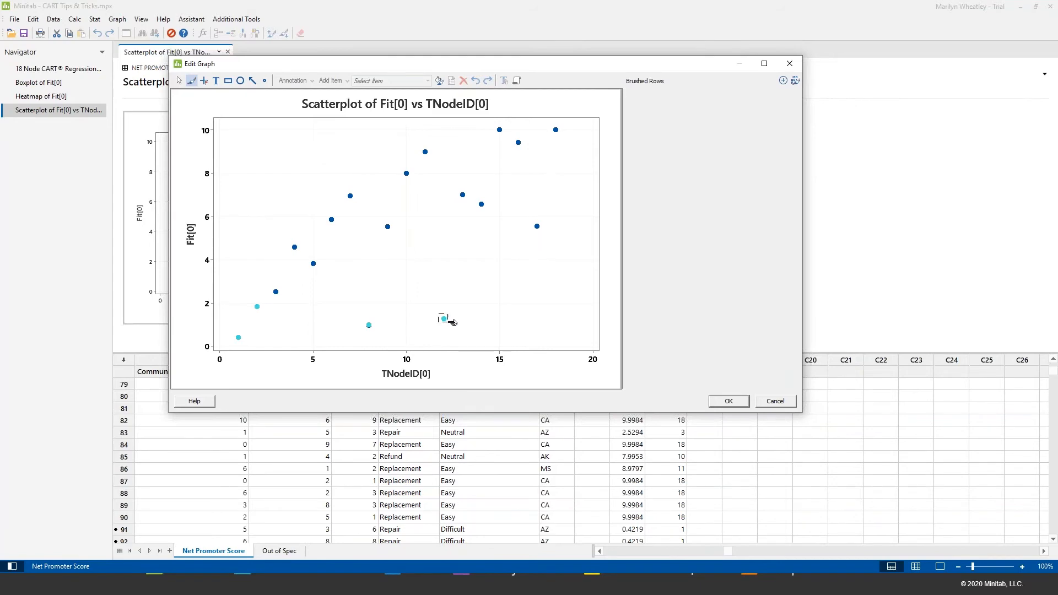
pyautogui.moveTo(796, 132); pyautogui.dragTo(797, 357)
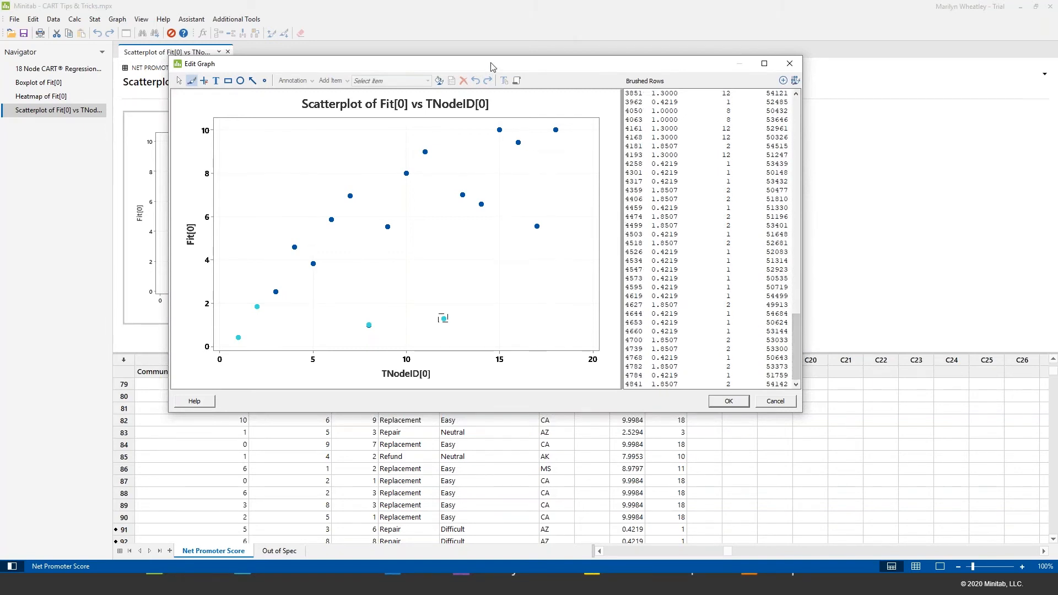
# Step: Create a subset worksheet named Unhappy customers that includes only the rows brushed in the scatterplot, and close the graph editor
pyautogui.moveTo(492, 67); pyautogui.dragTo(577, 64)
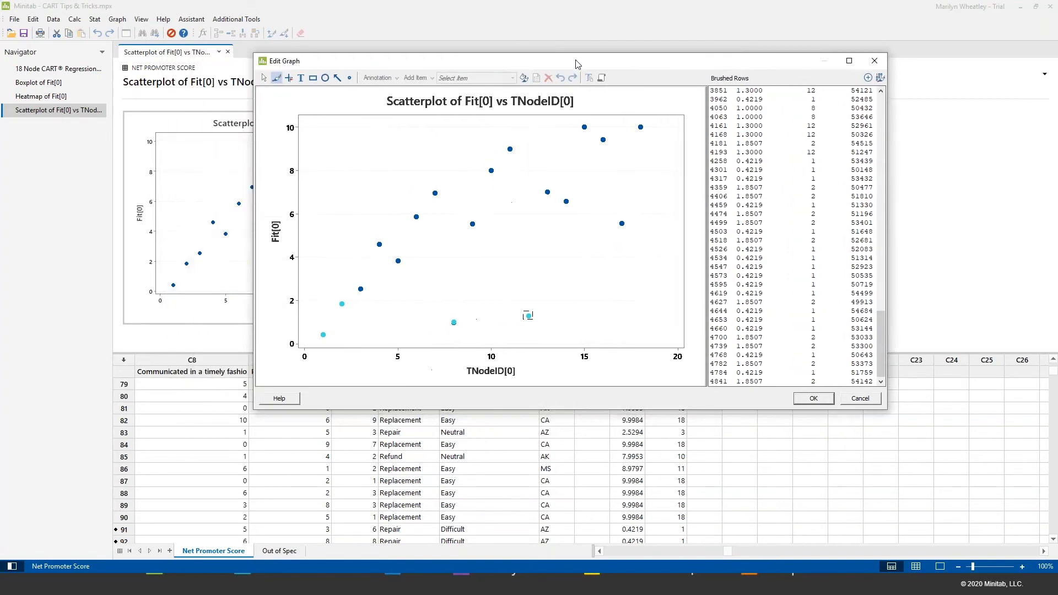
pyautogui.click(53, 19)
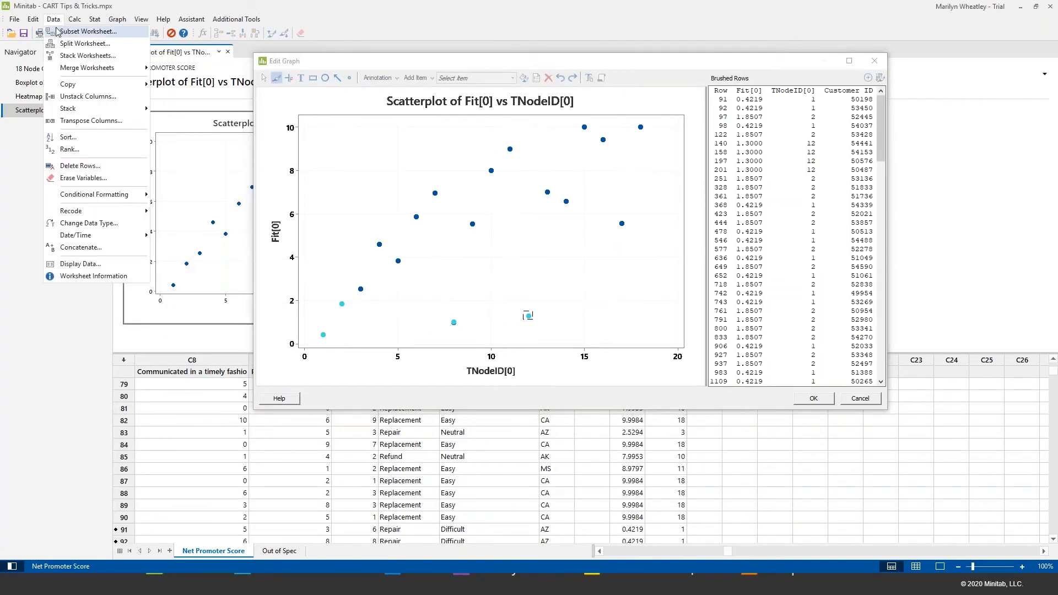
pyautogui.click(69, 32)
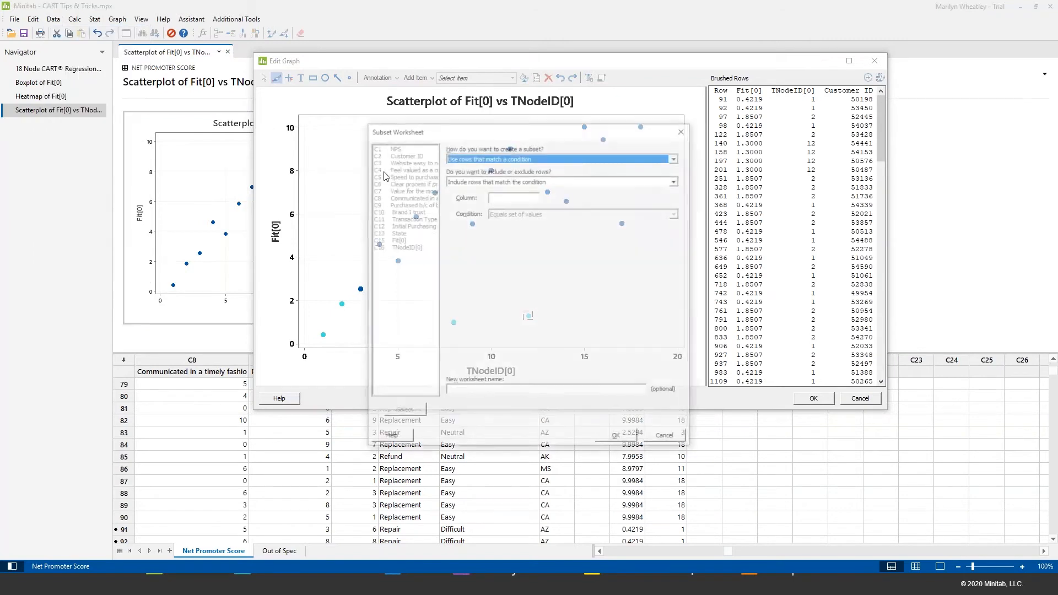
pyautogui.click(475, 158)
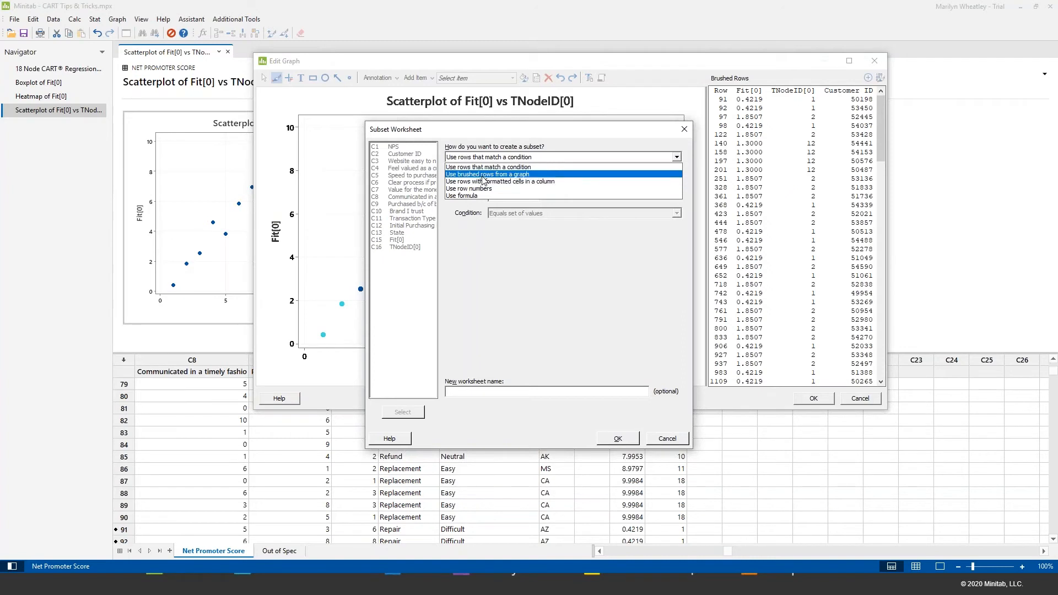
pyautogui.click(481, 176)
pyautogui.click(481, 183)
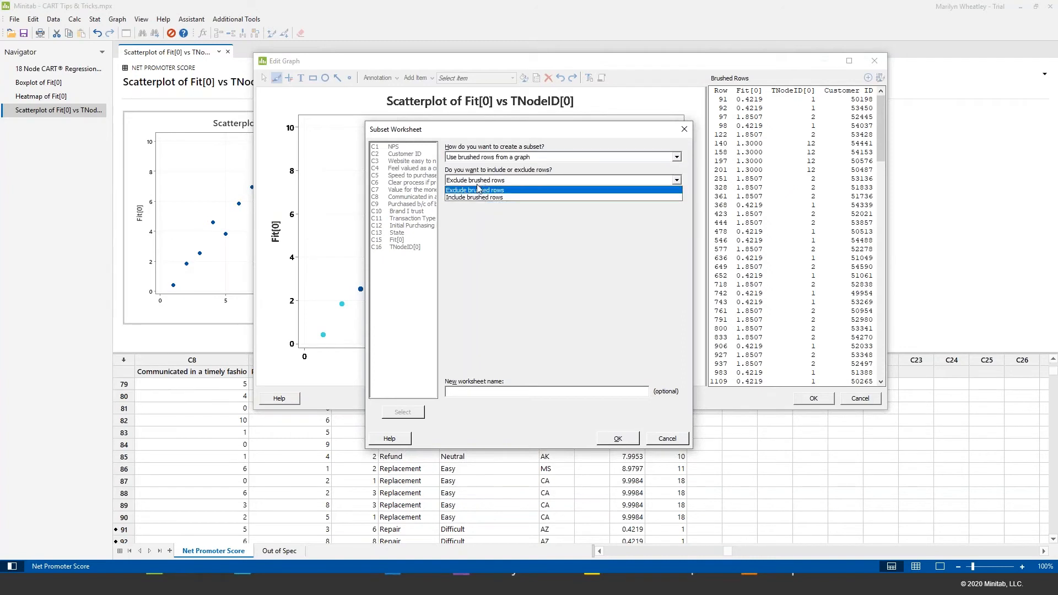
pyautogui.click(479, 198)
pyautogui.click(472, 389)
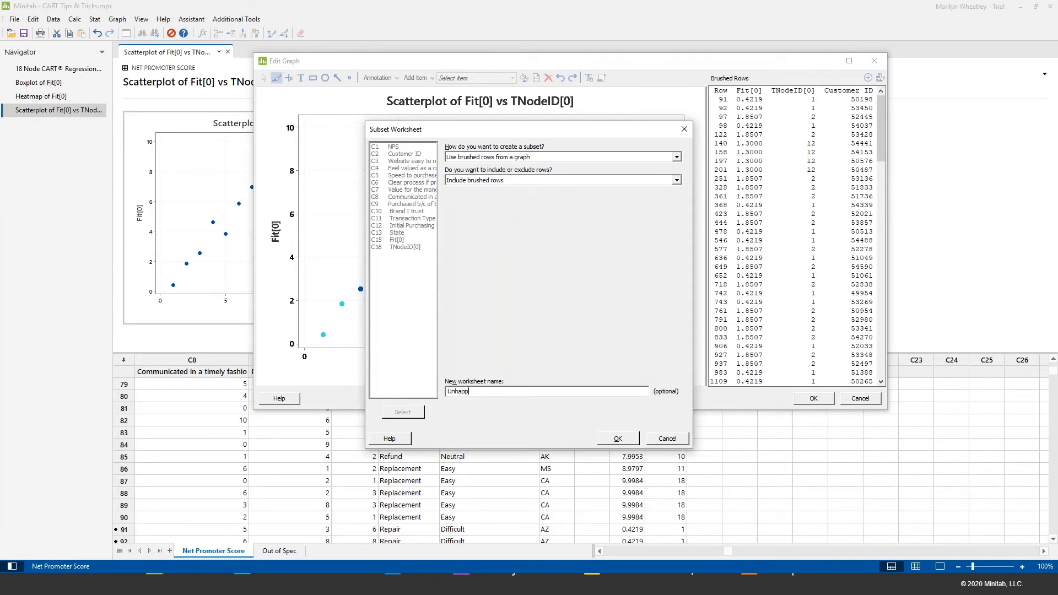
pyautogui.write('Unhappy customers')
pyautogui.click(618, 438)
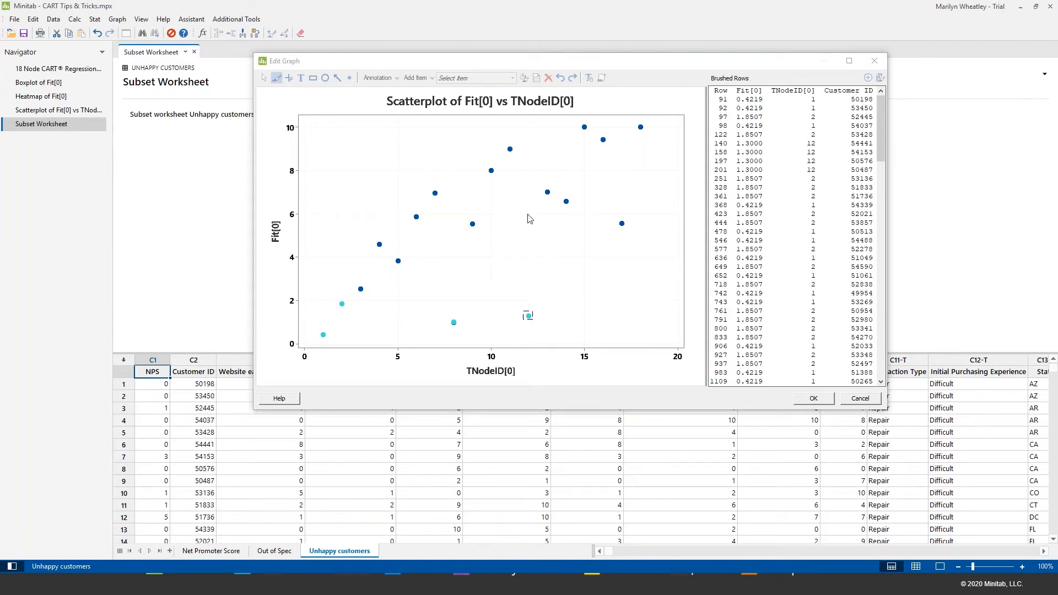
pyautogui.click(875, 62)
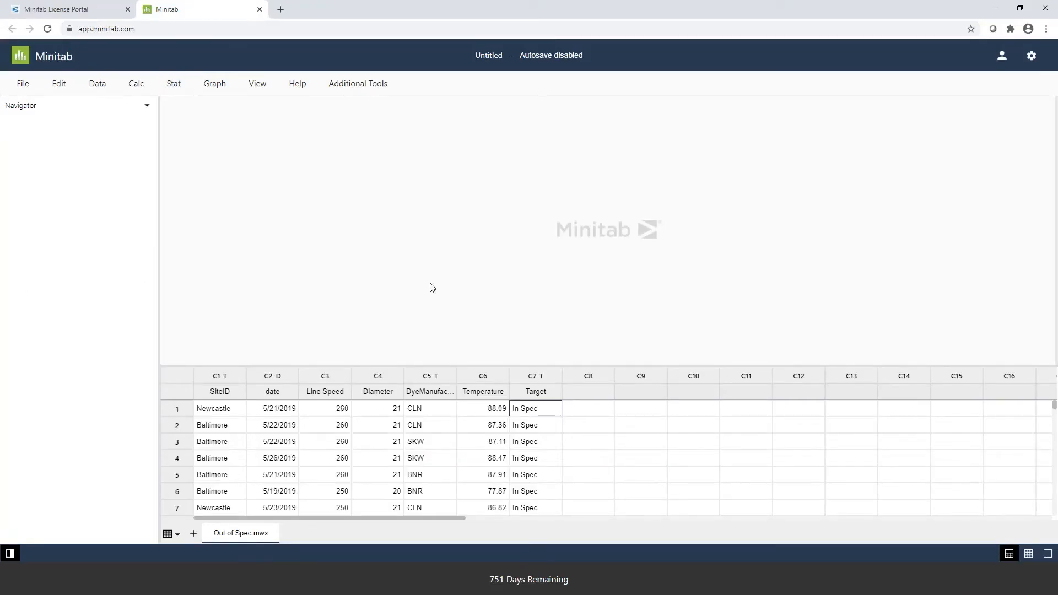
# Step: Switch to the Minitab web app, enlarge the worksheet area and open the local worksheet Out of Spec.mwx
pyautogui.moveTo(467, 366); pyautogui.dragTo(461, 317)
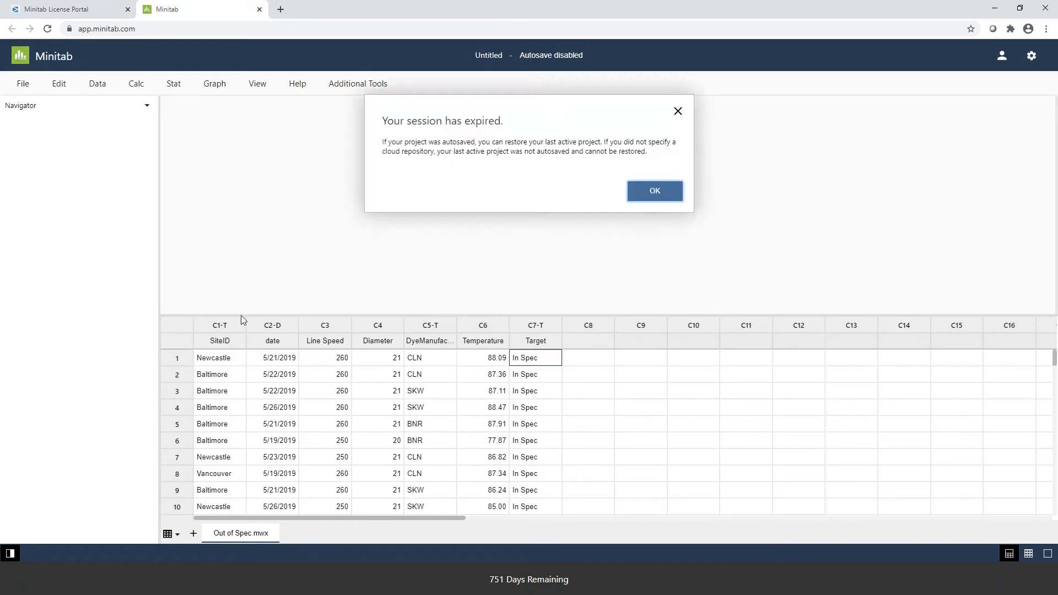
pyautogui.click(673, 193)
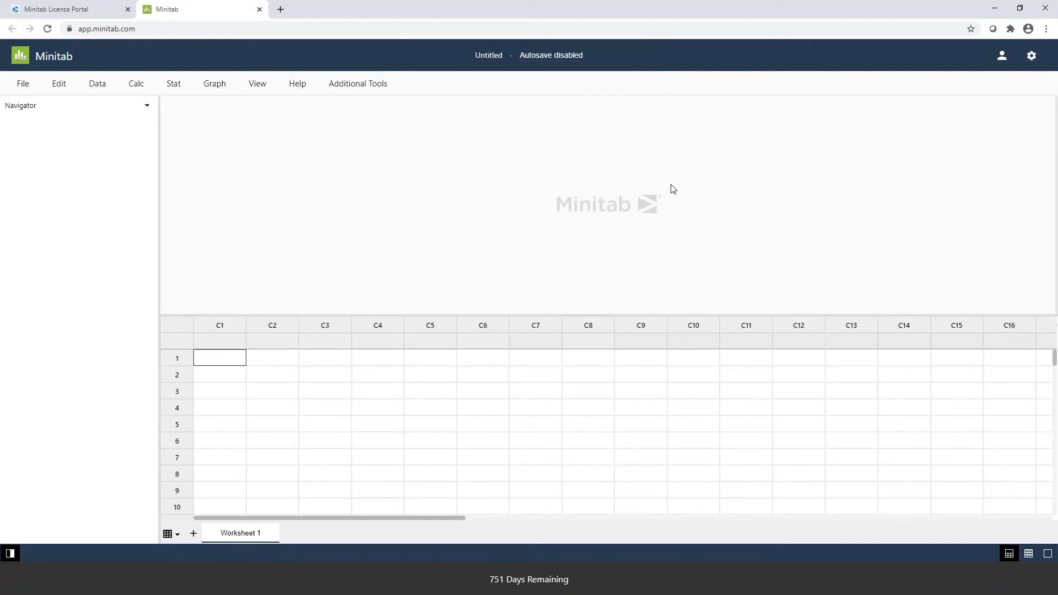
pyautogui.click(18, 91)
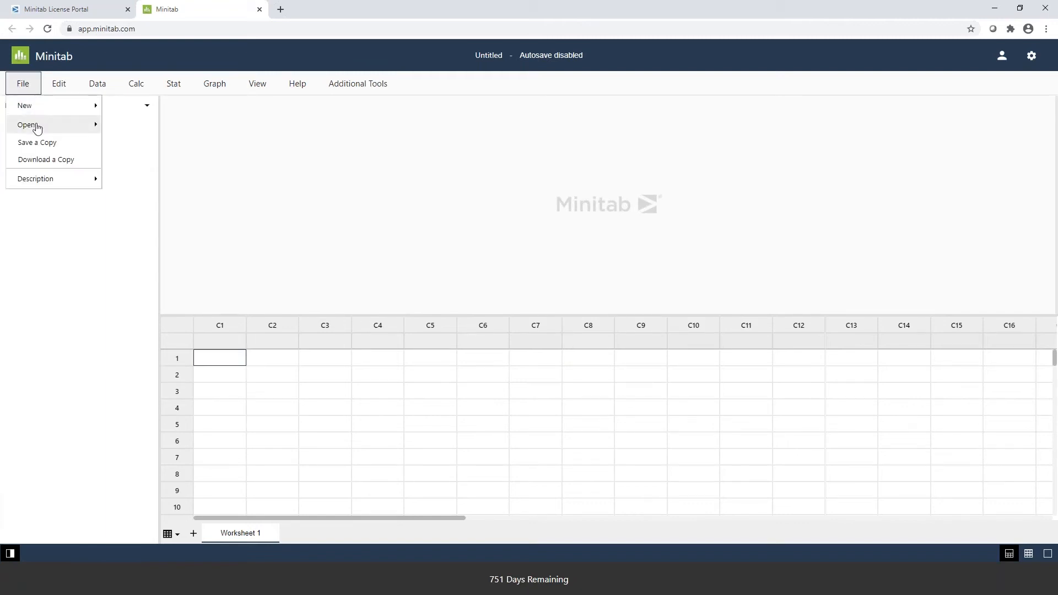
pyautogui.click(58, 126)
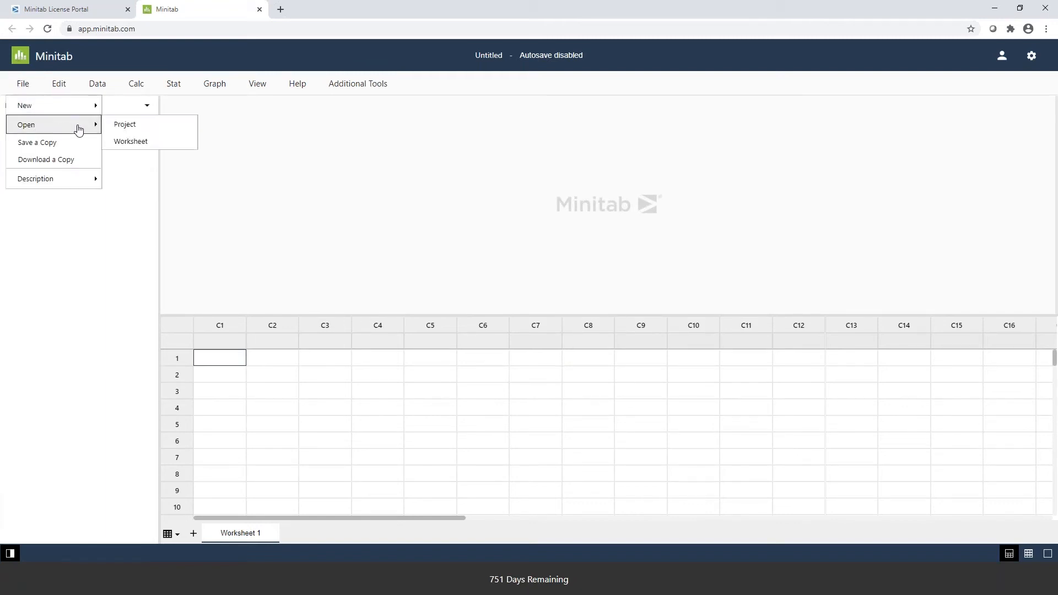
pyautogui.click(147, 142)
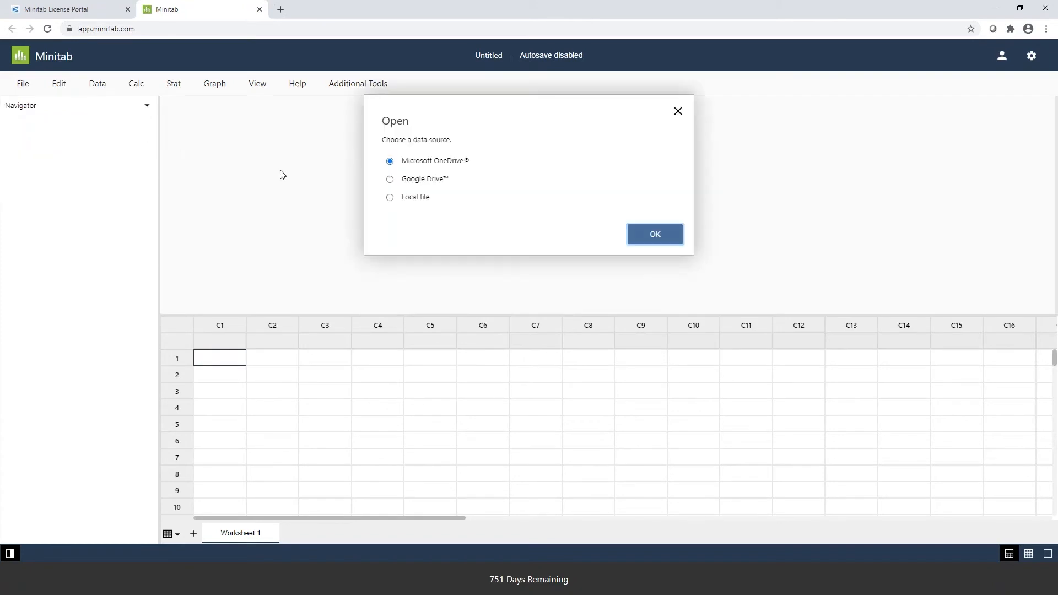
pyautogui.click(417, 198)
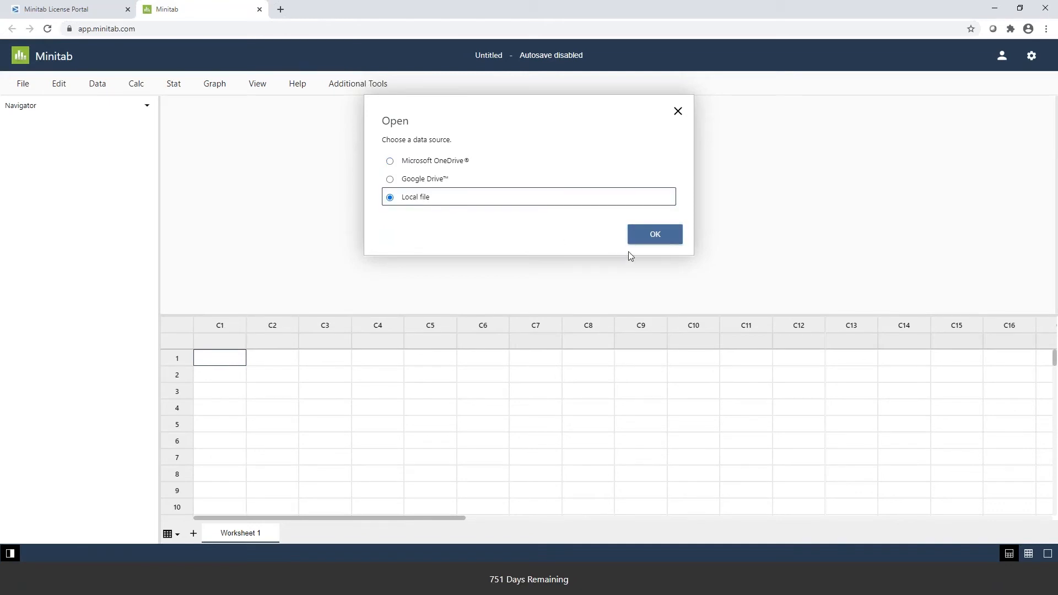
pyautogui.click(652, 236)
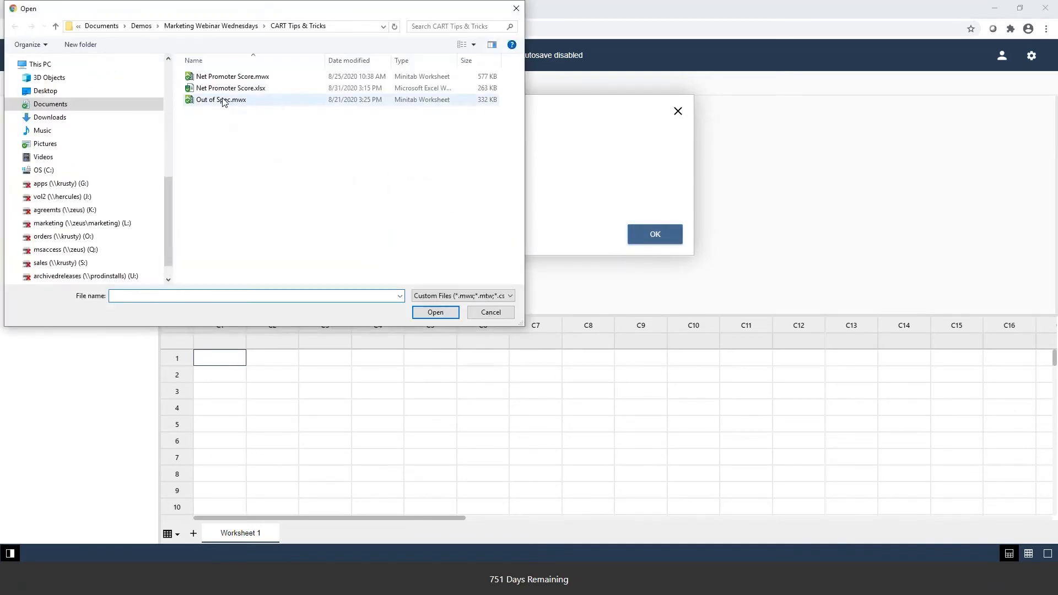
pyautogui.click(224, 101)
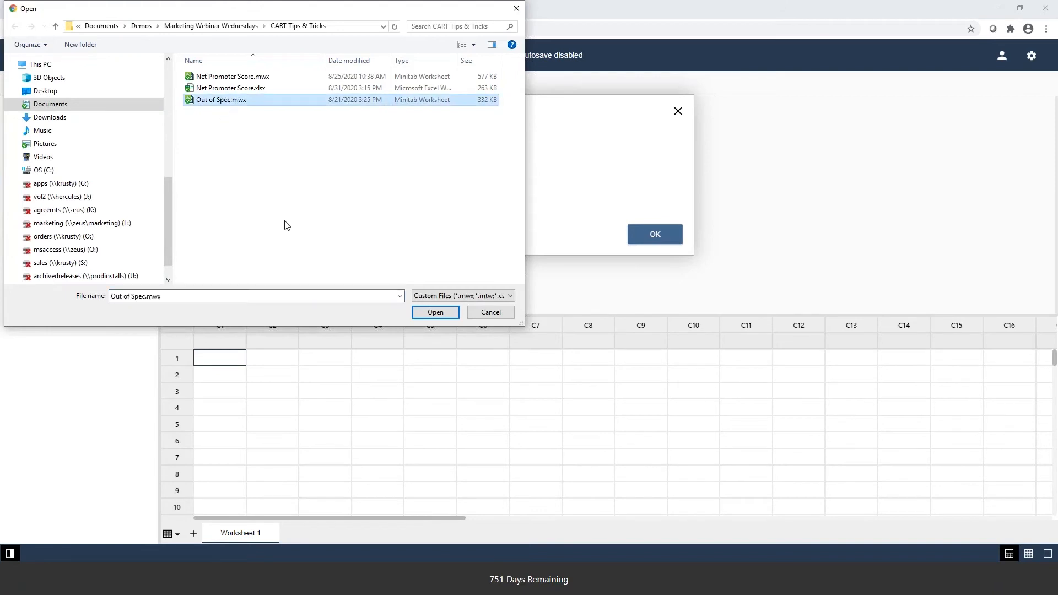
pyautogui.click(435, 312)
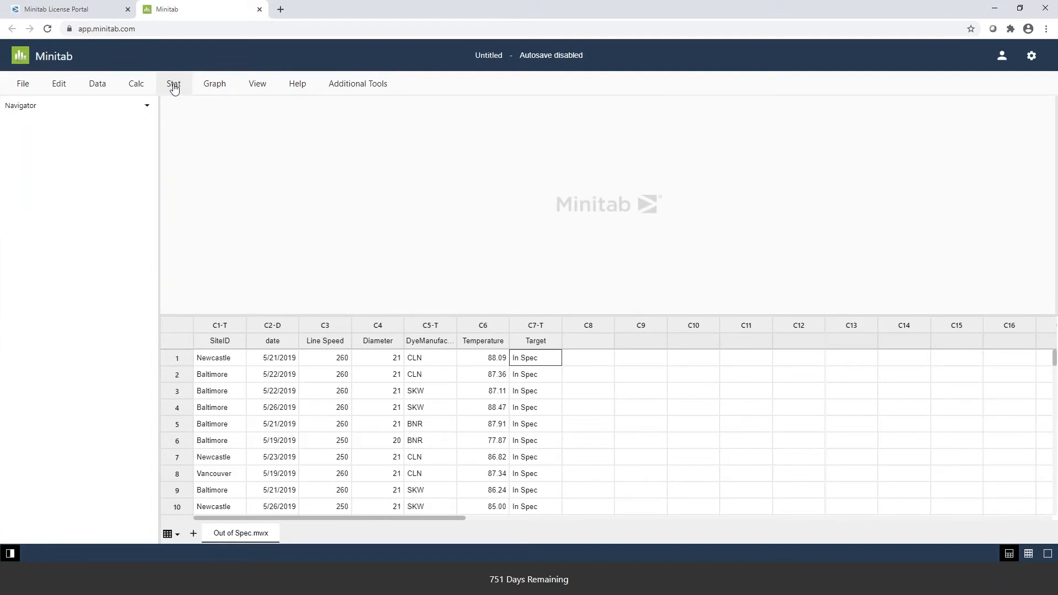
# Step: Save a copy of the project as Out of Spec data in the Desktop folder of Microsoft OneDrive
pyautogui.click(23, 87)
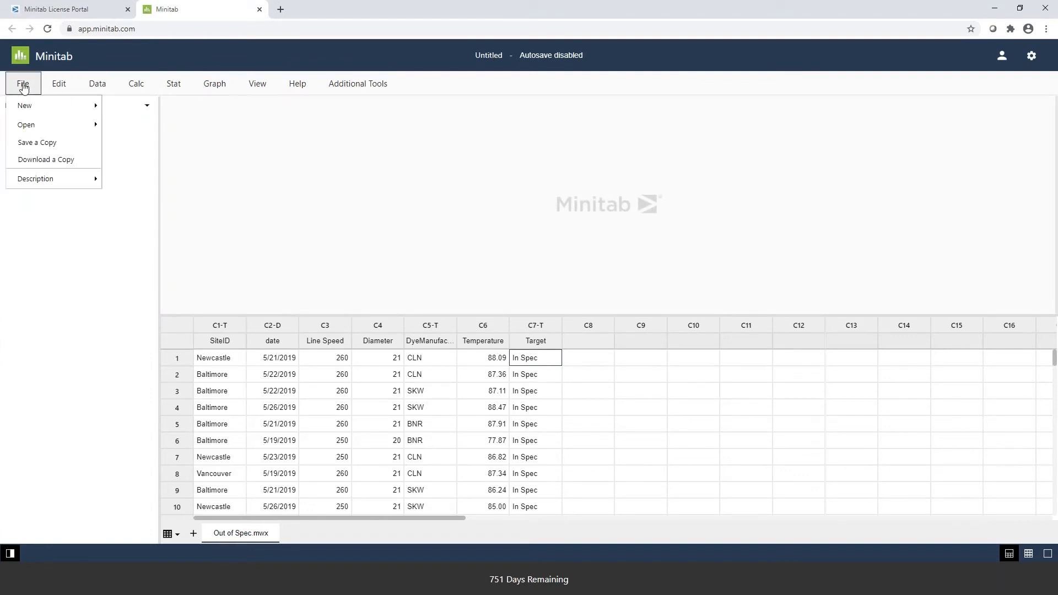
pyautogui.click(39, 144)
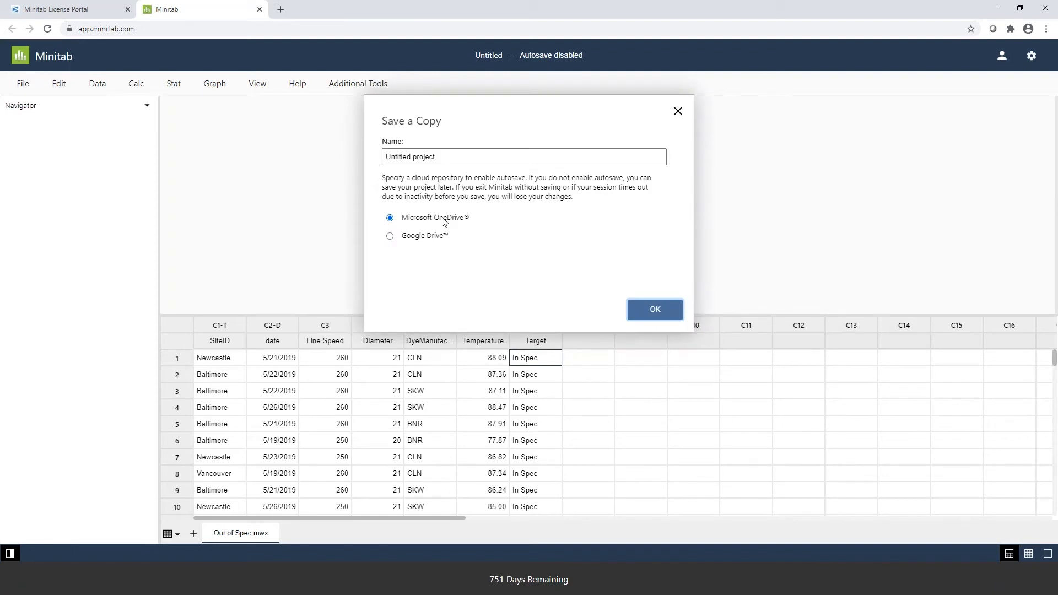
pyautogui.click(446, 156)
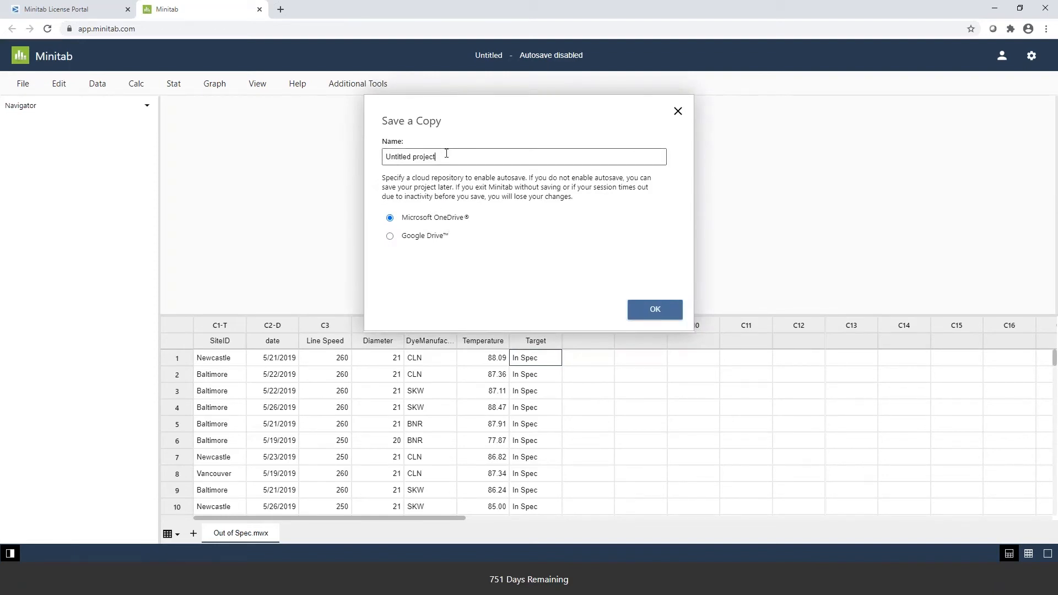
pyautogui.moveTo(443, 155); pyautogui.dragTo(334, 165)
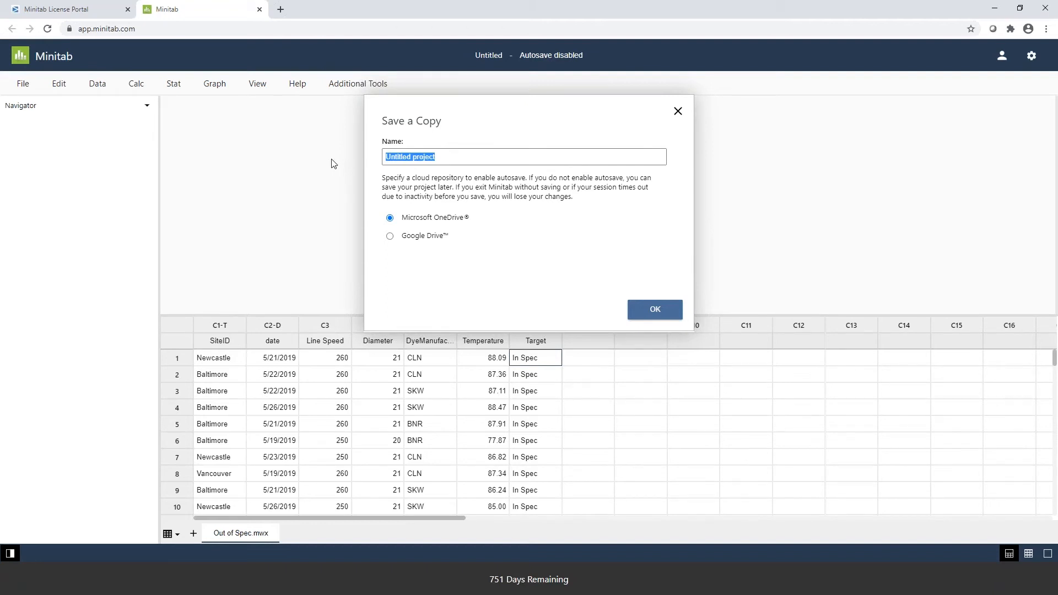
pyautogui.write('Out of Spec data')
pyautogui.click(654, 309)
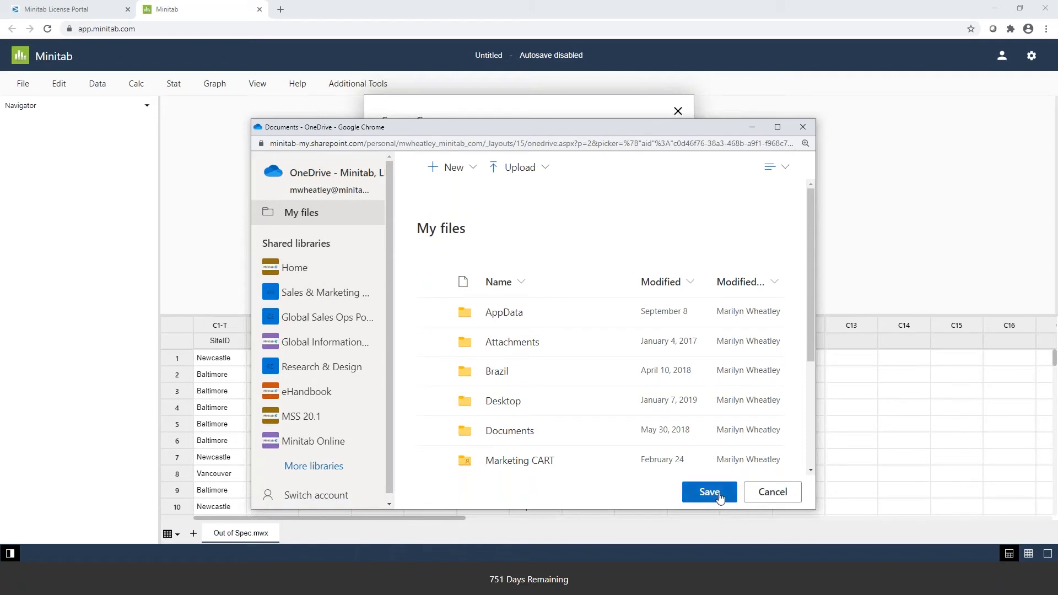
pyautogui.click(512, 405)
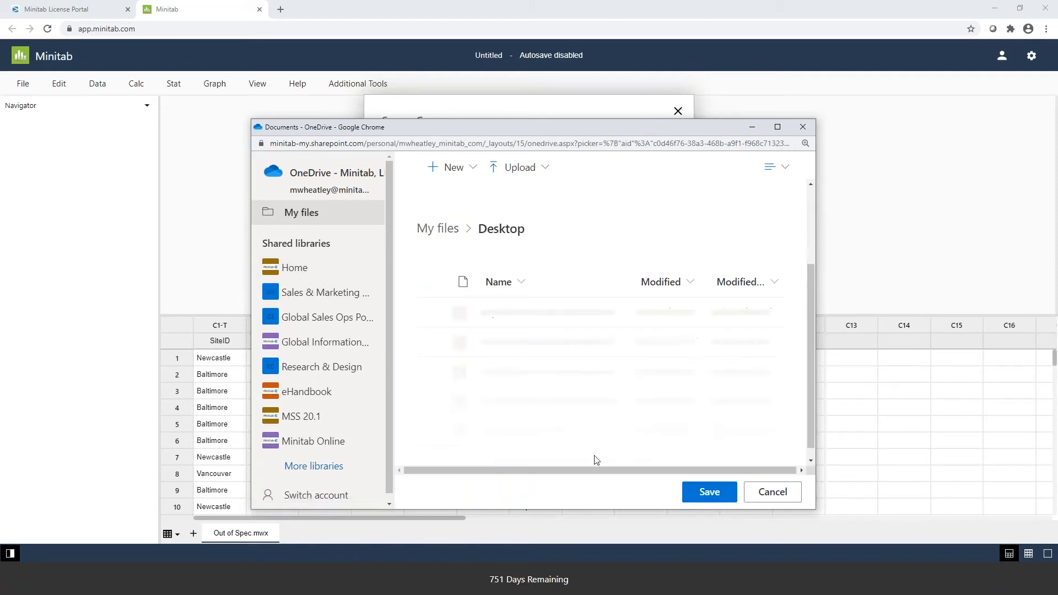
pyautogui.click(709, 496)
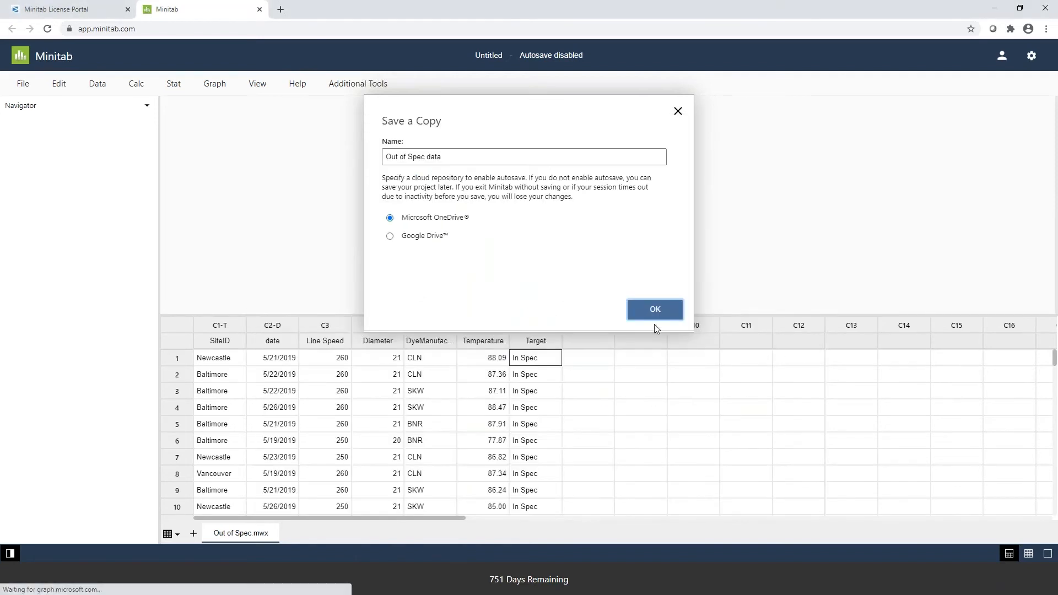
pyautogui.click(658, 310)
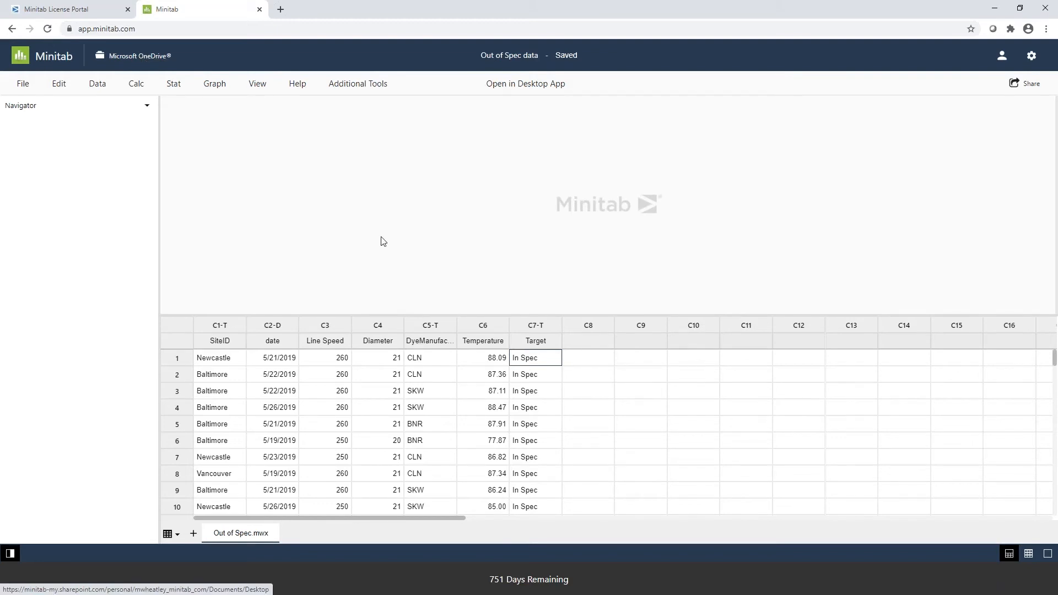
# Step: Set up a CART Classification with binary response Target and response event Out of Spec
pyautogui.click(175, 85)
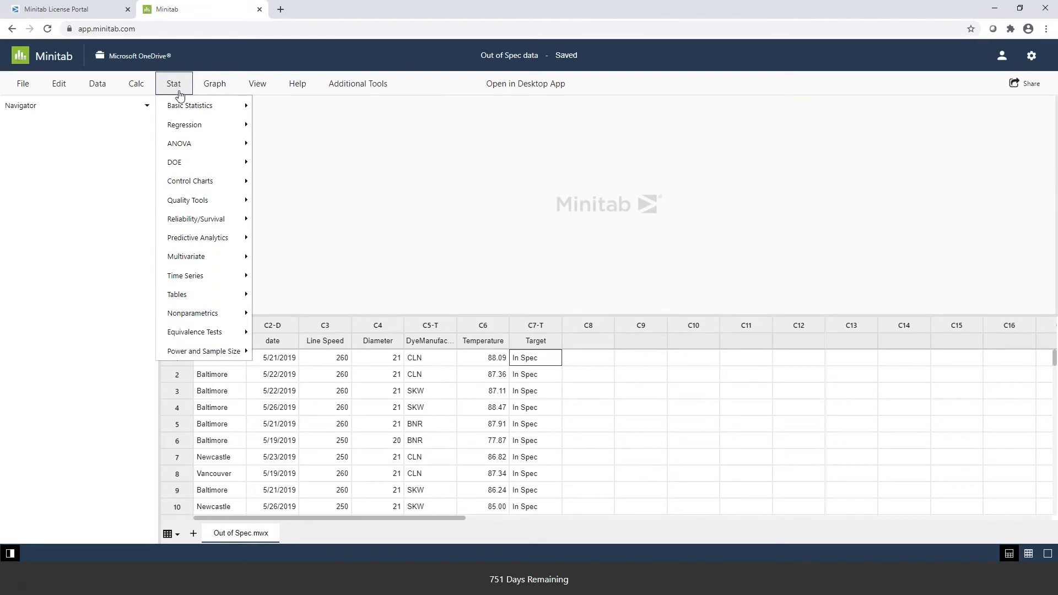
pyautogui.click(213, 241)
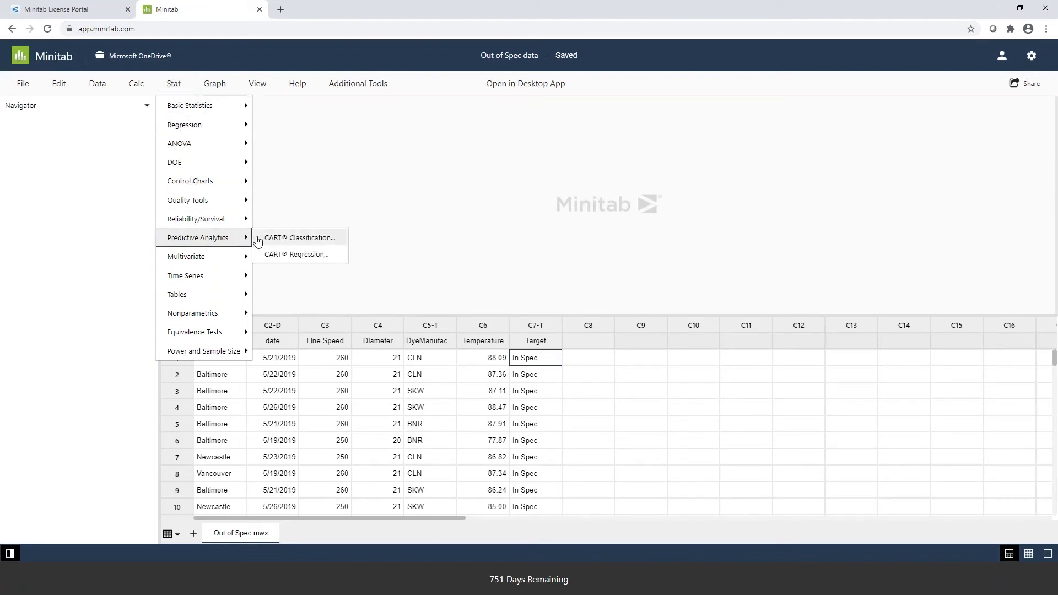
pyautogui.click(308, 243)
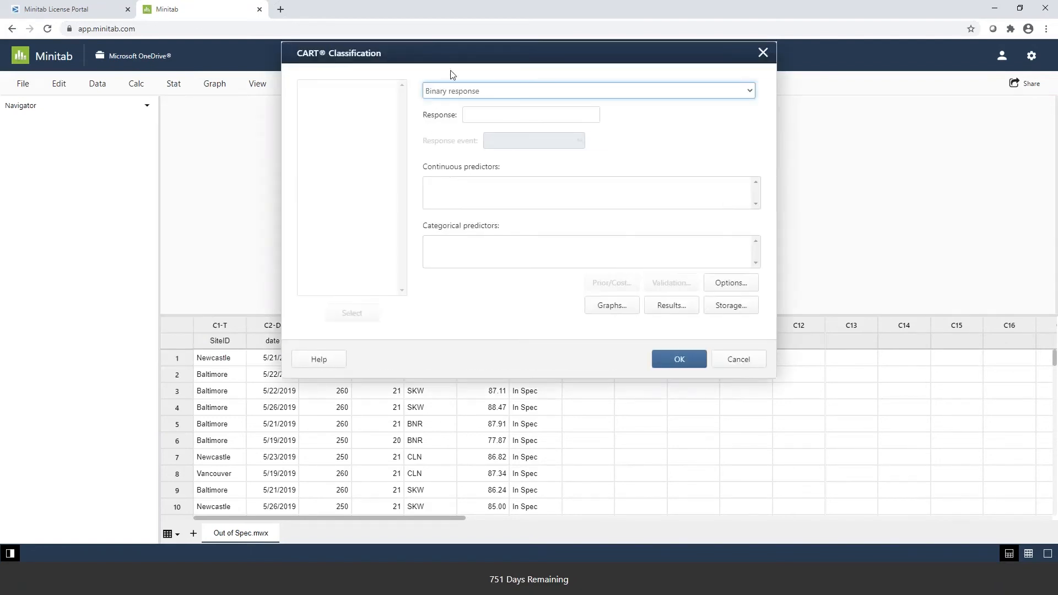
pyautogui.moveTo(461, 53); pyautogui.dragTo(798, 119)
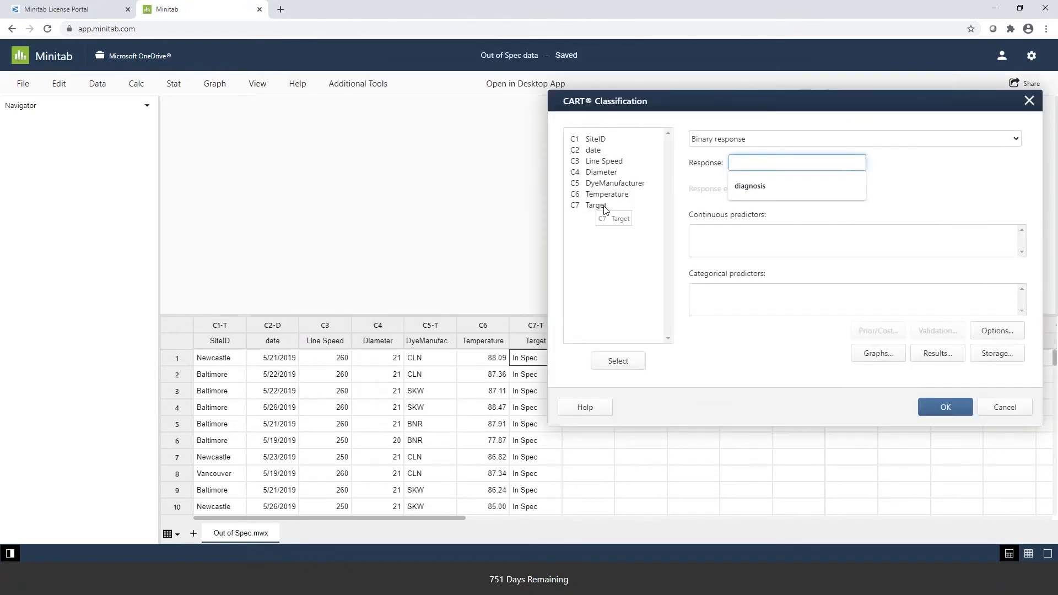
pyautogui.doubleClick(596, 205)
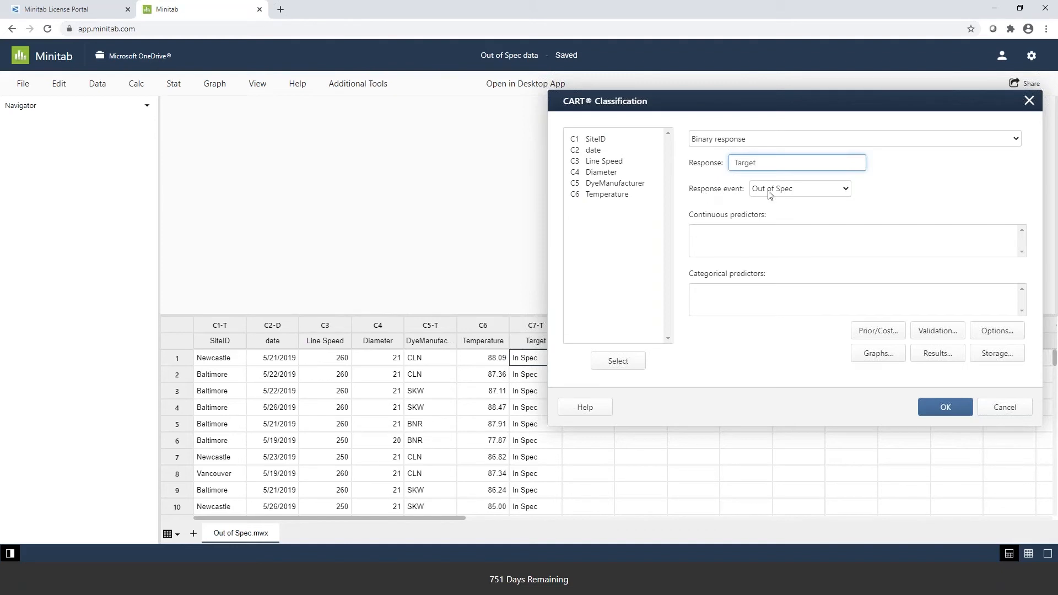
pyautogui.click(823, 192)
pyautogui.click(823, 193)
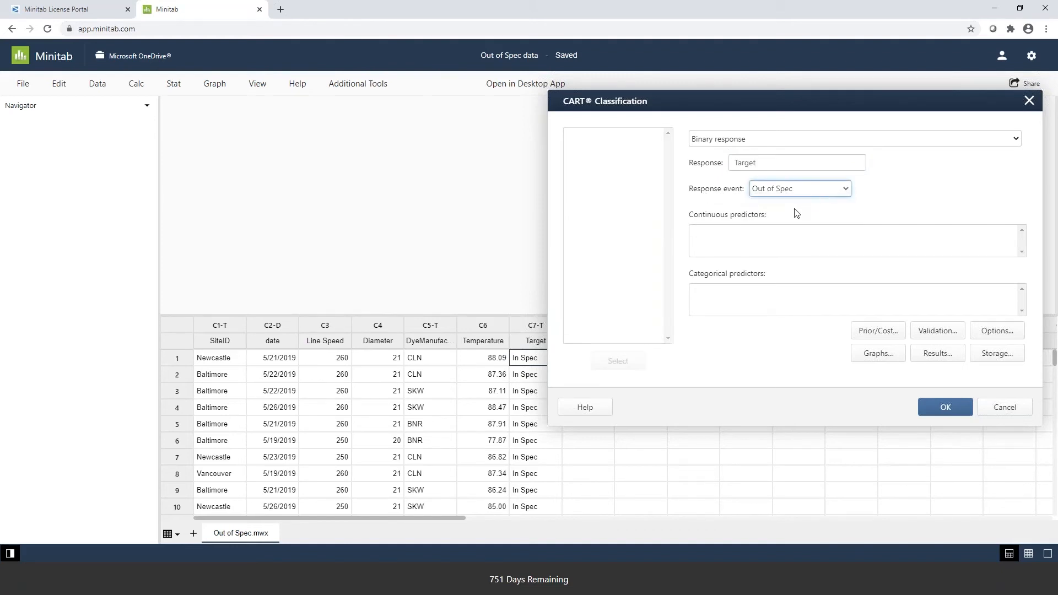
# Step: Add Line Speed, Diameter and Temperature as continuous predictors and SiteID and DyeManufacturer as categorical predictors
pyautogui.click(771, 230)
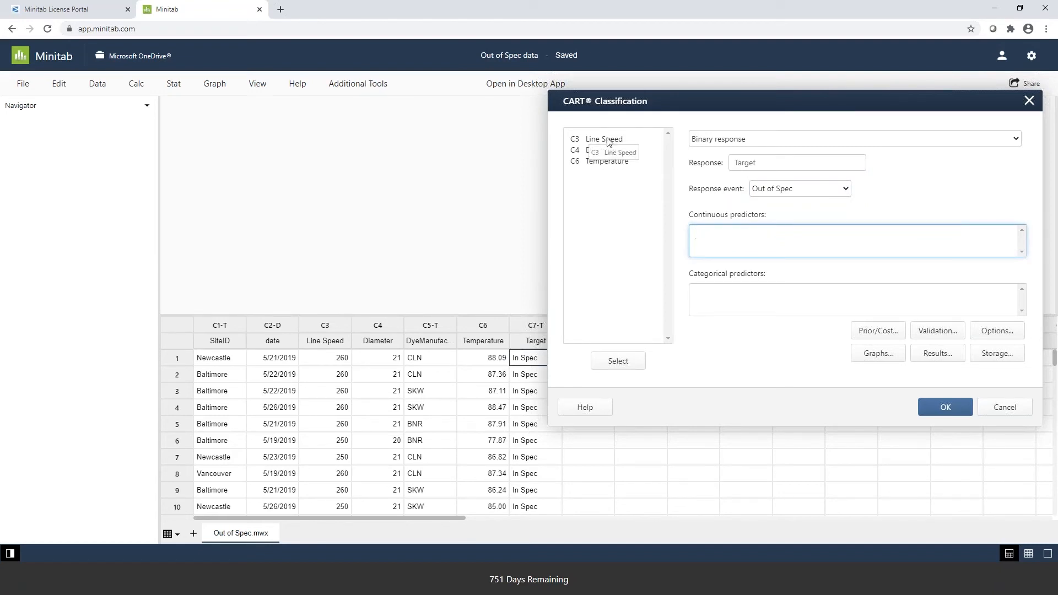
pyautogui.moveTo(609, 142); pyautogui.dragTo(607, 163)
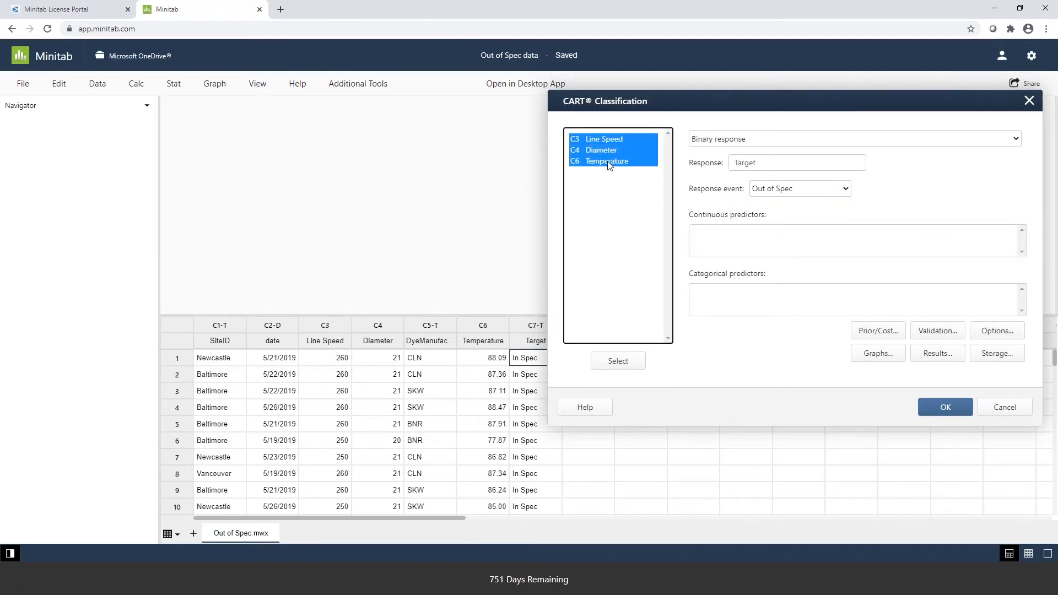
pyautogui.click(619, 360)
pyautogui.click(719, 297)
pyautogui.click(601, 142)
pyautogui.doubleClick(601, 142)
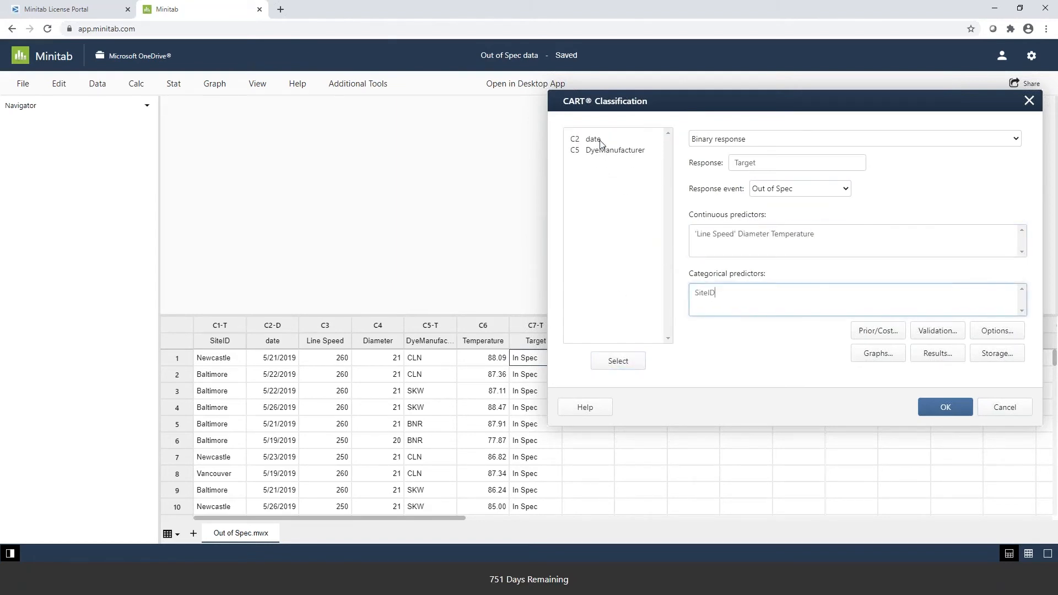
pyautogui.doubleClick(606, 161)
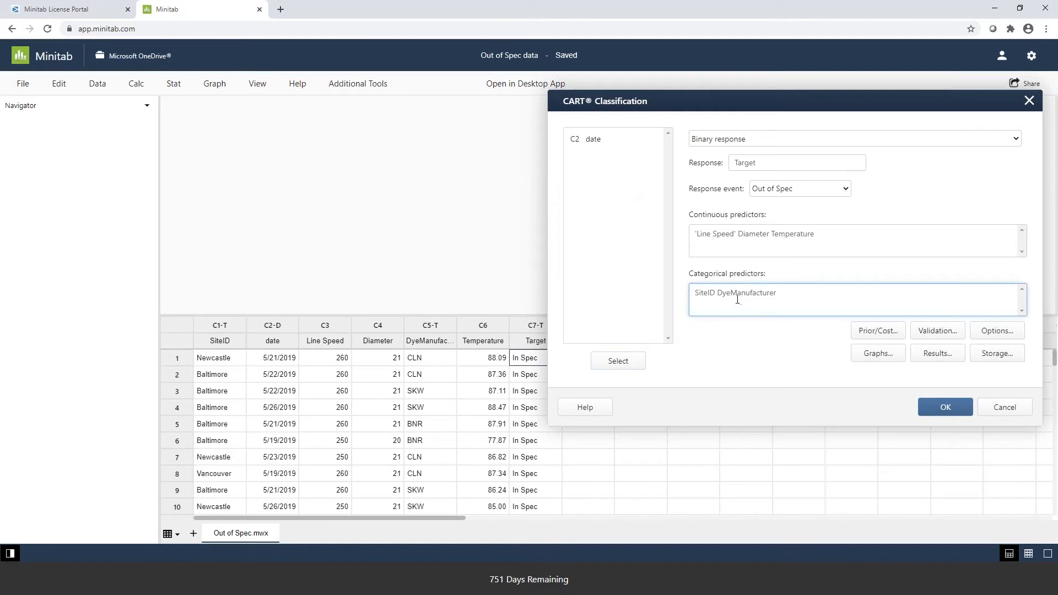
# Step: Store the predicted probability of each response level and the terminal node ID, and run the CART classification
pyautogui.moveTo(822, 101); pyautogui.dragTo(556, 83)
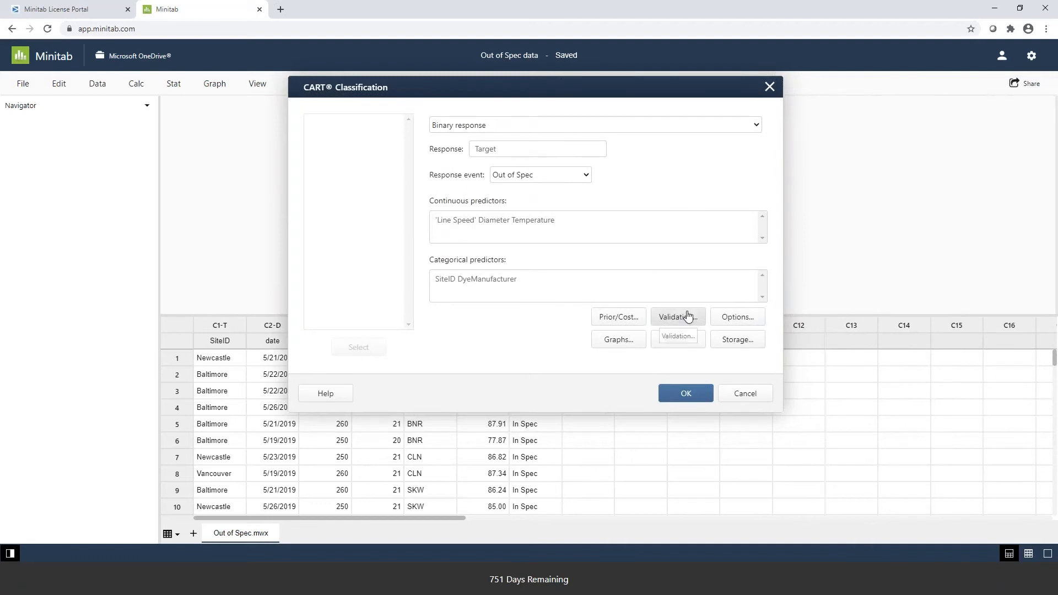
pyautogui.click(734, 340)
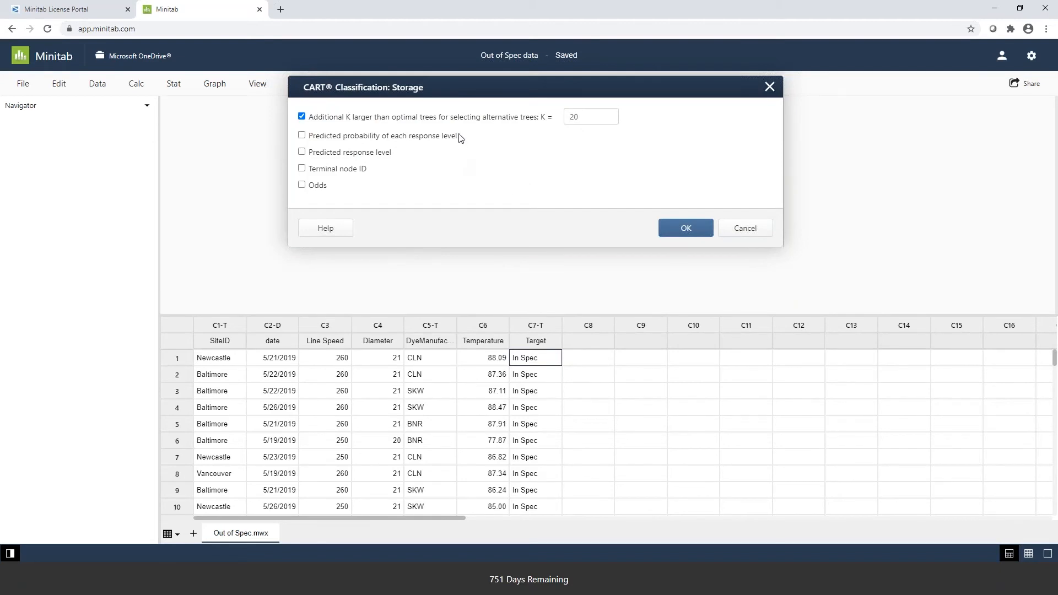
pyautogui.moveTo(460, 94); pyautogui.dragTo(462, 122)
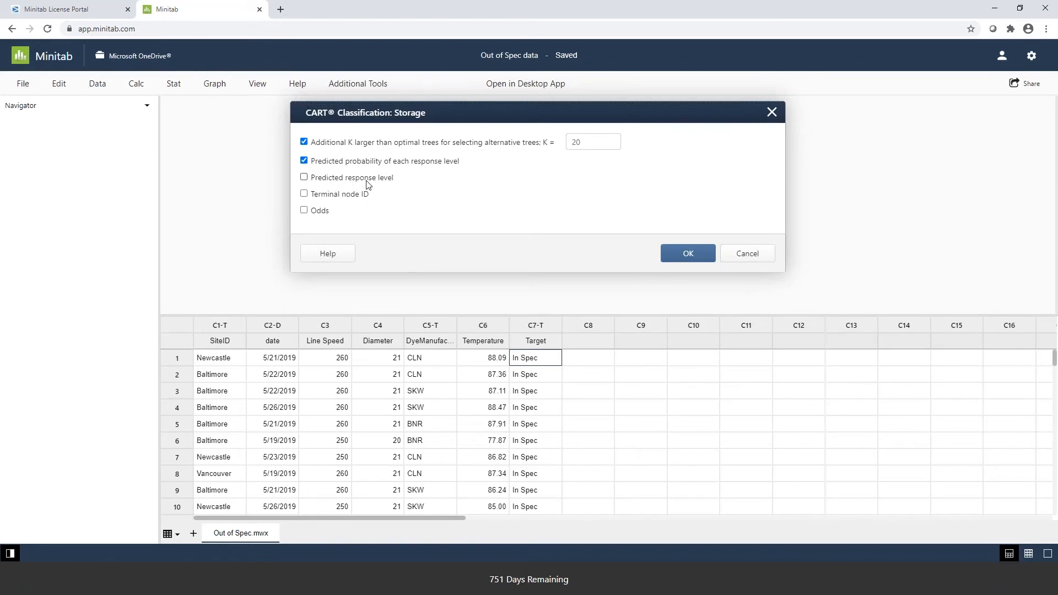
pyautogui.click(311, 196)
pyautogui.click(681, 258)
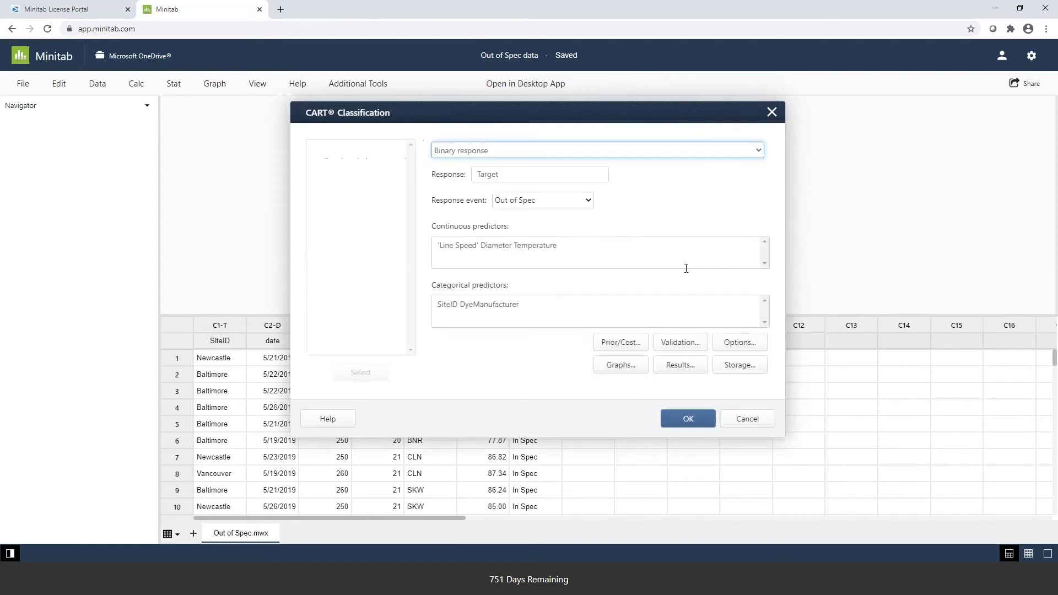
pyautogui.click(686, 419)
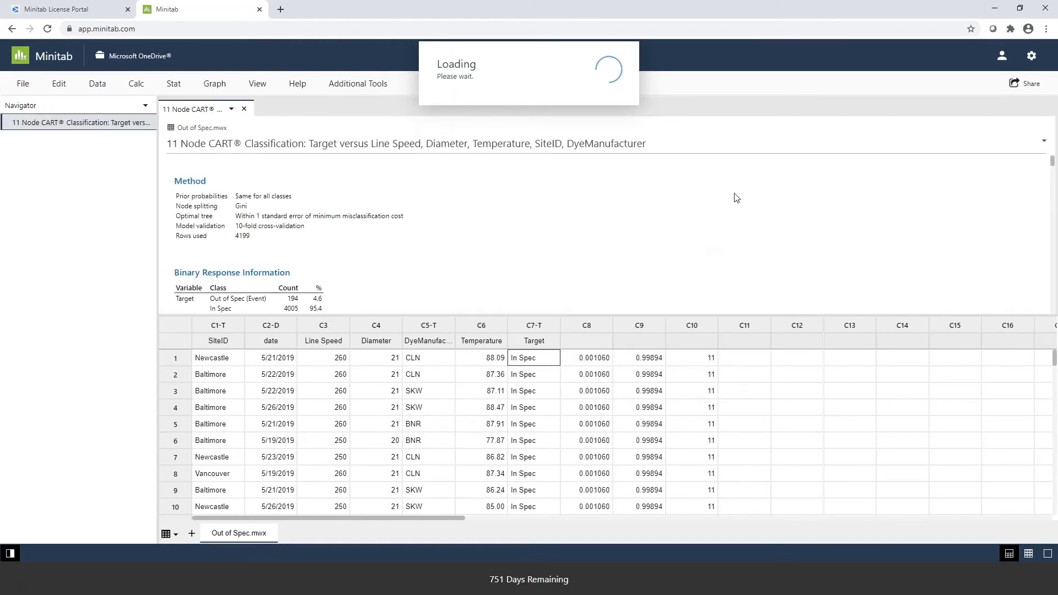
# Step: Examine the classification's optimal tree diagram and relative variable importance chart in an enlarged output area
pyautogui.scroll(-5, 595, 243)
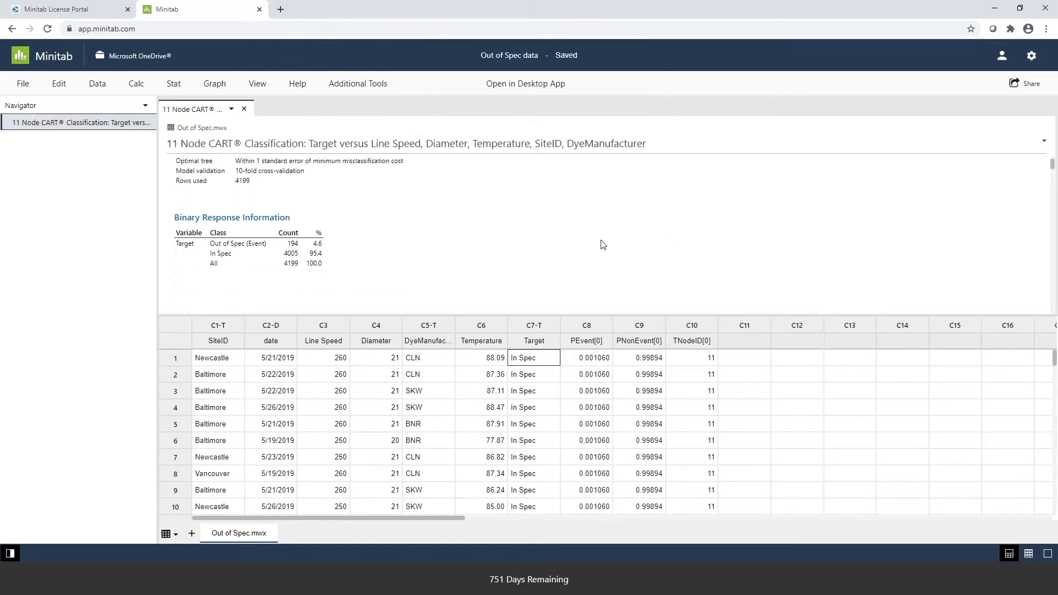
pyautogui.scroll(-1, 826, 253)
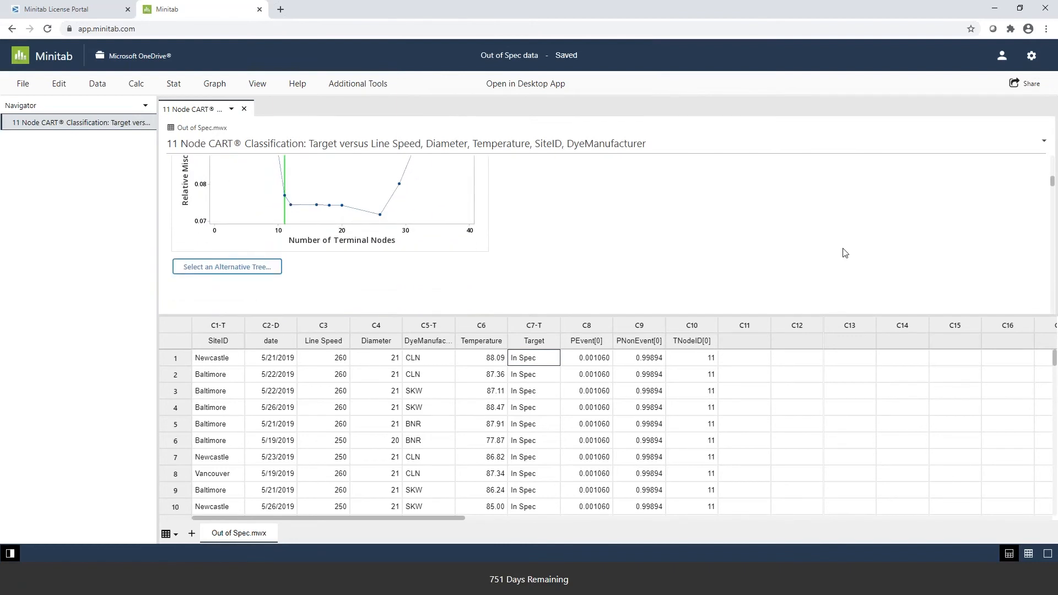
pyautogui.scroll(-8, 845, 253)
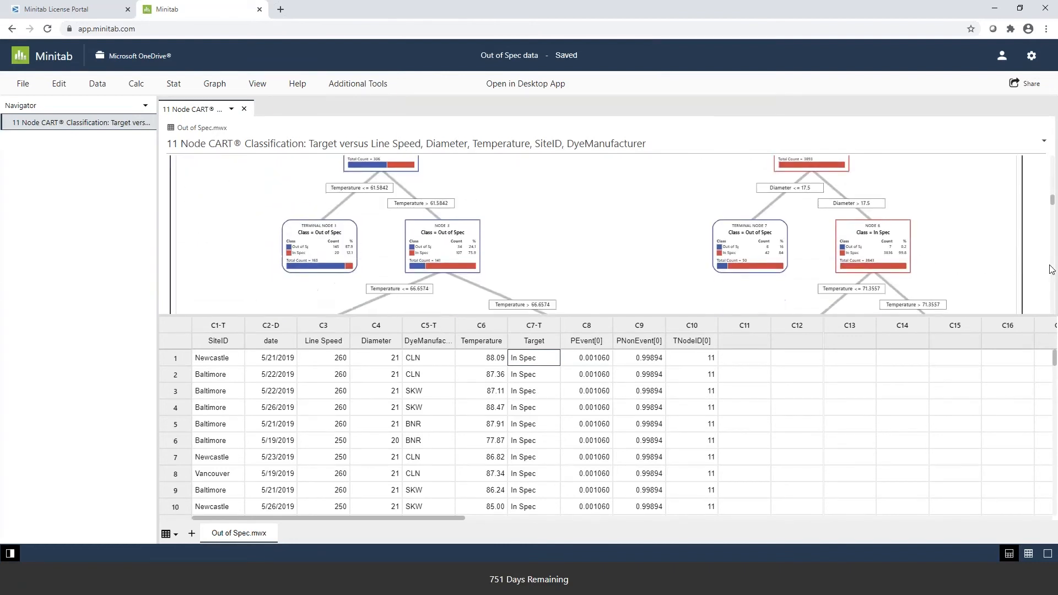
pyautogui.moveTo(489, 316); pyautogui.dragTo(490, 381)
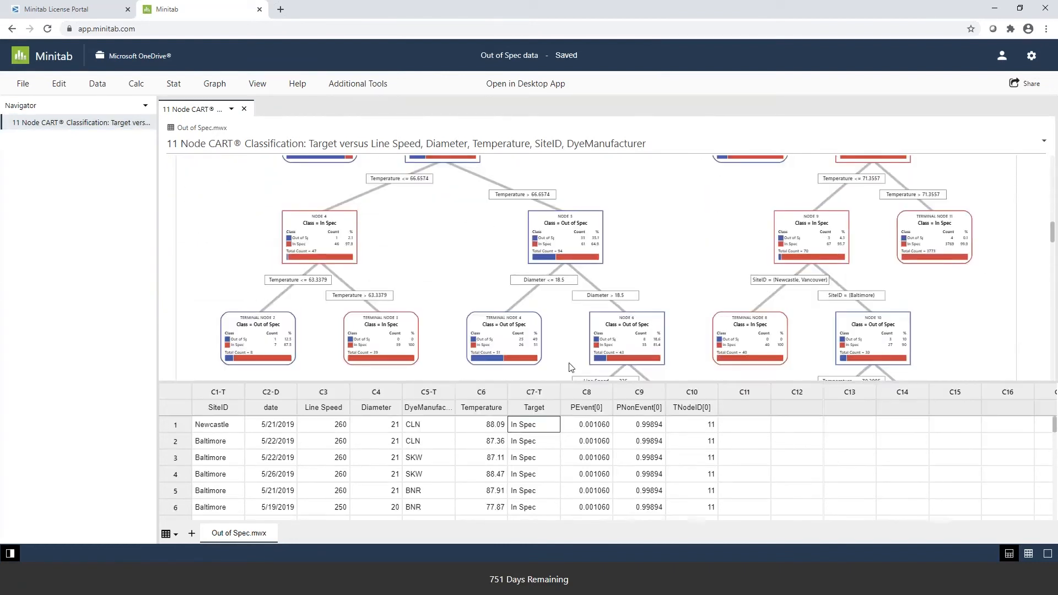
pyautogui.scroll(-7, 1043, 314)
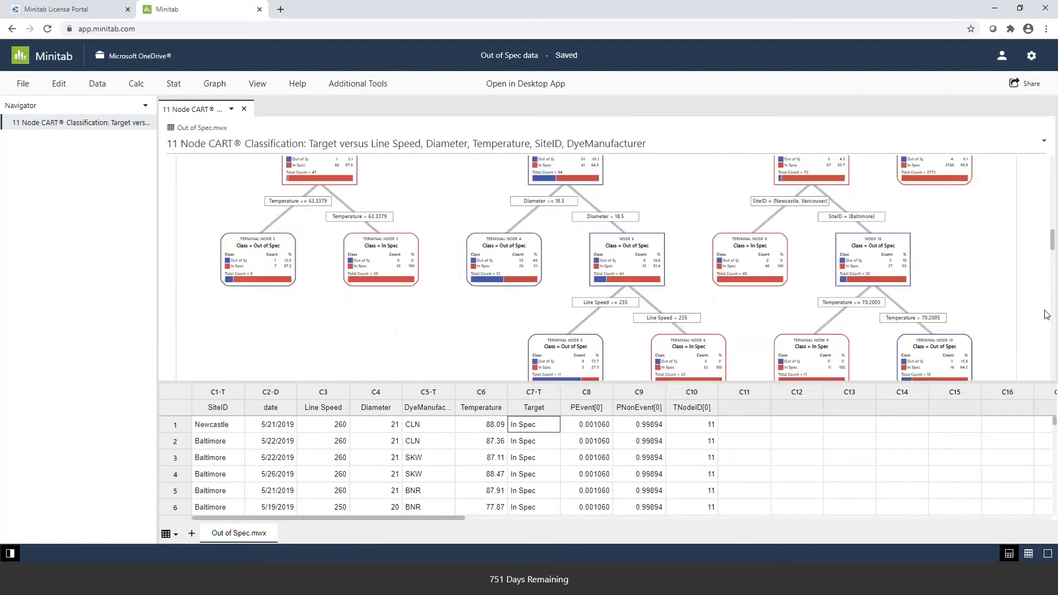
pyautogui.scroll(-3, 1045, 315)
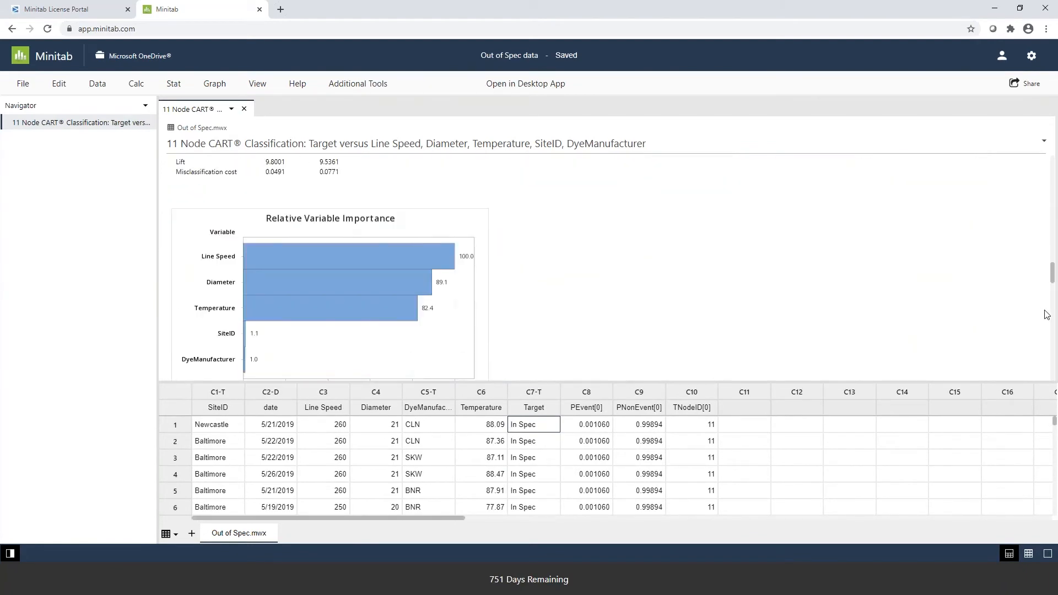
pyautogui.scroll(-1, 1046, 315)
pyautogui.scroll(1, 1046, 314)
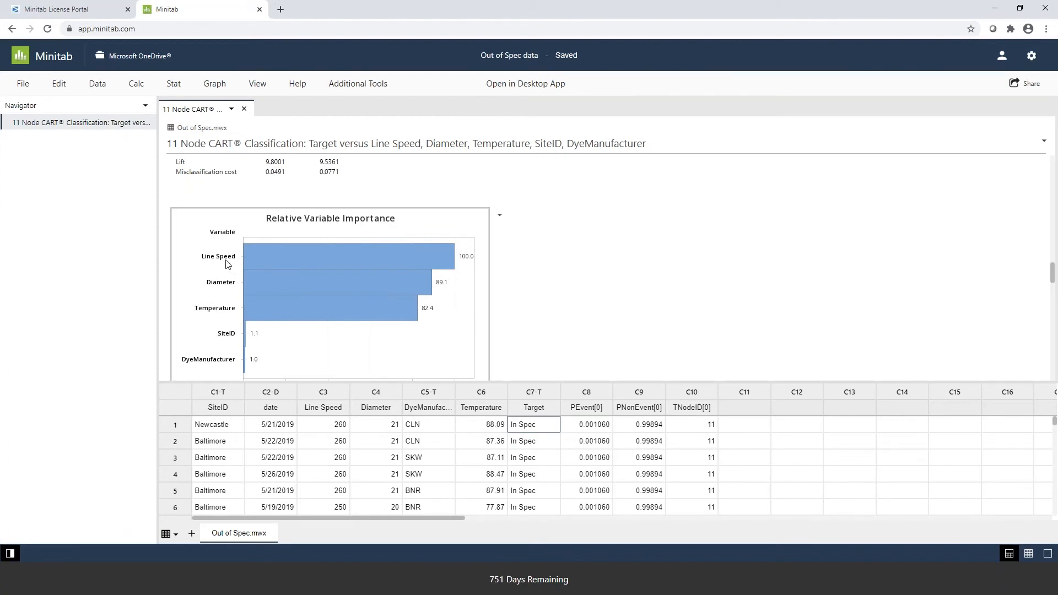
pyautogui.moveTo(244, 309)
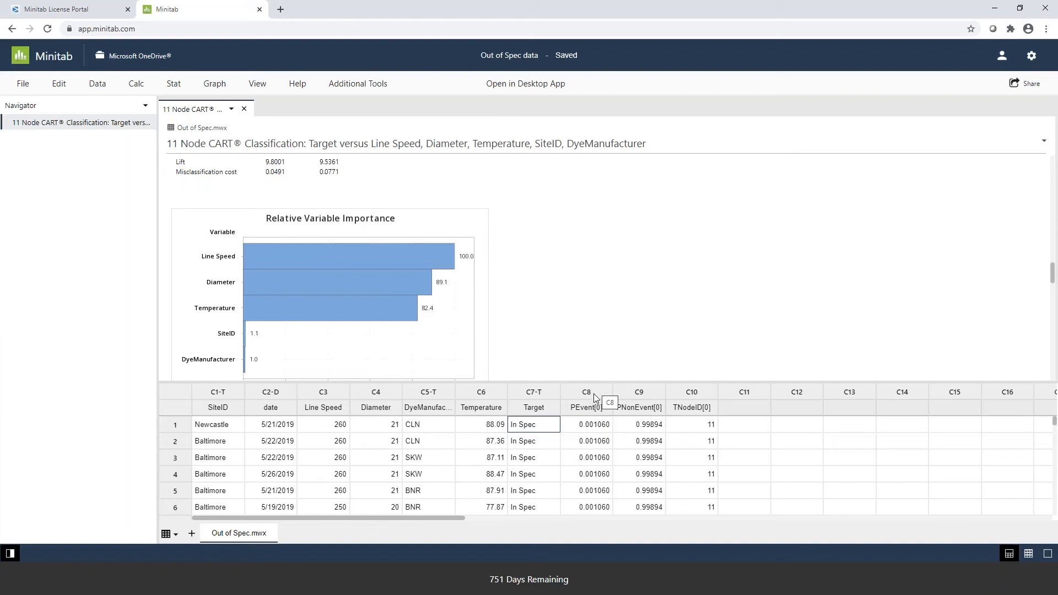
# Step: Start a contour plot with the stored event probability PEvent[0] as the Z variable
pyautogui.click(595, 392)
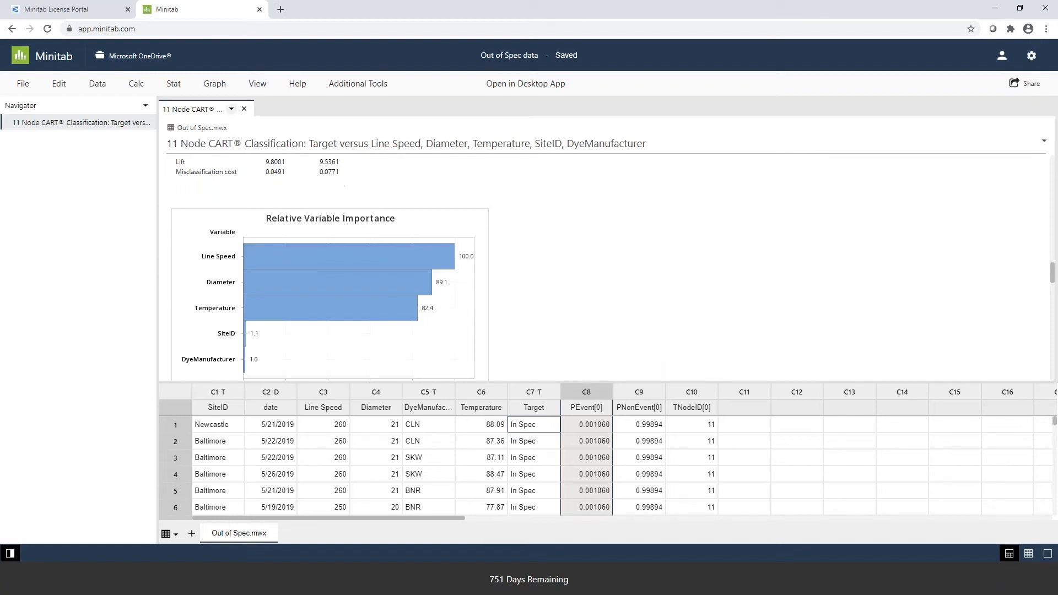
pyautogui.click(215, 86)
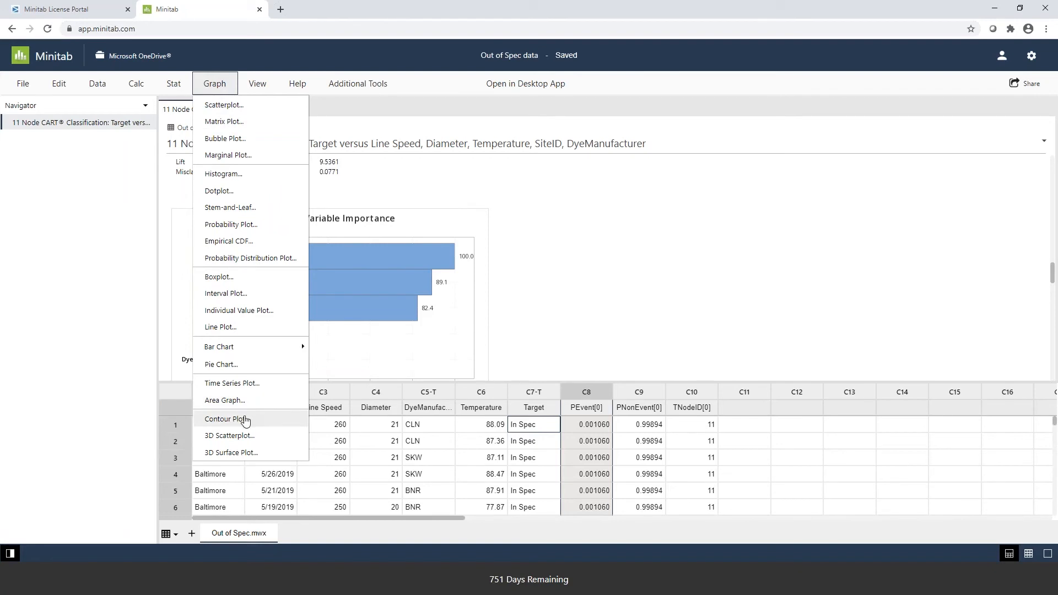
pyautogui.click(244, 422)
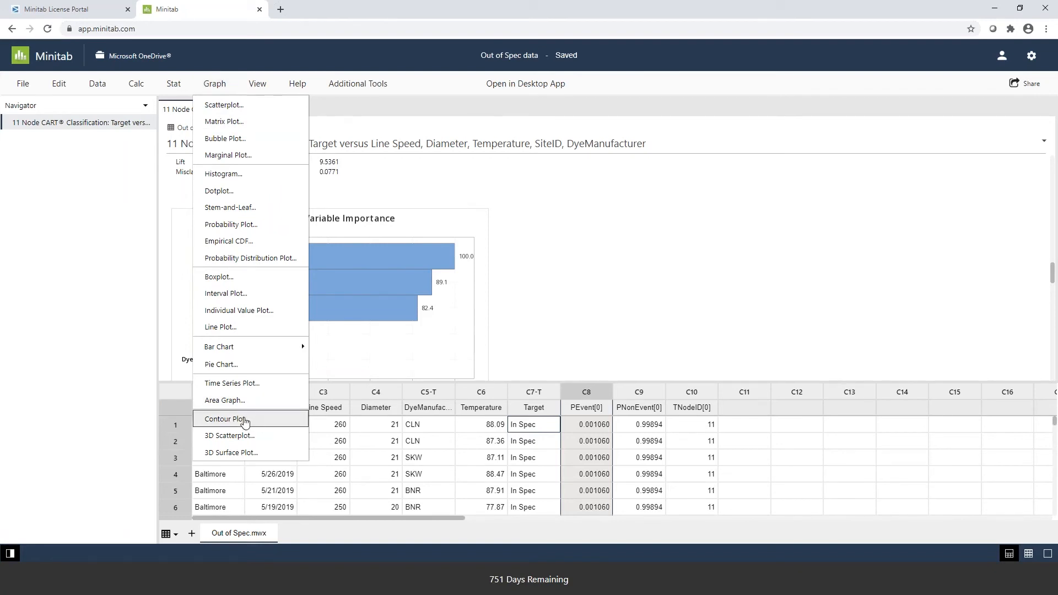
pyautogui.moveTo(523, 48); pyautogui.dragTo(633, 138)
pyautogui.click(679, 195)
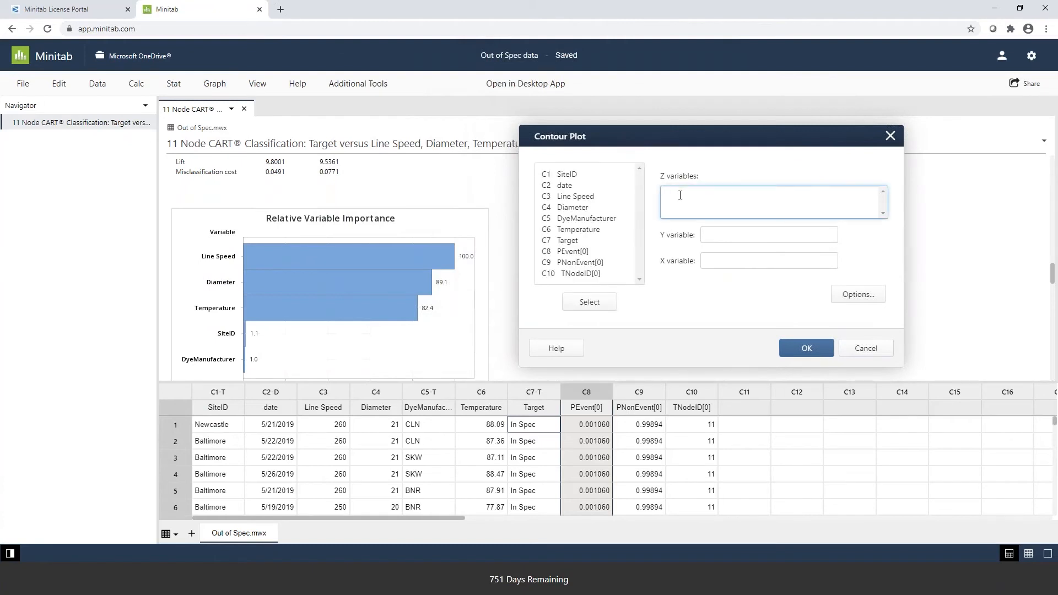
pyautogui.moveTo(604, 254); pyautogui.dragTo(589, 259)
pyautogui.doubleClick(573, 251)
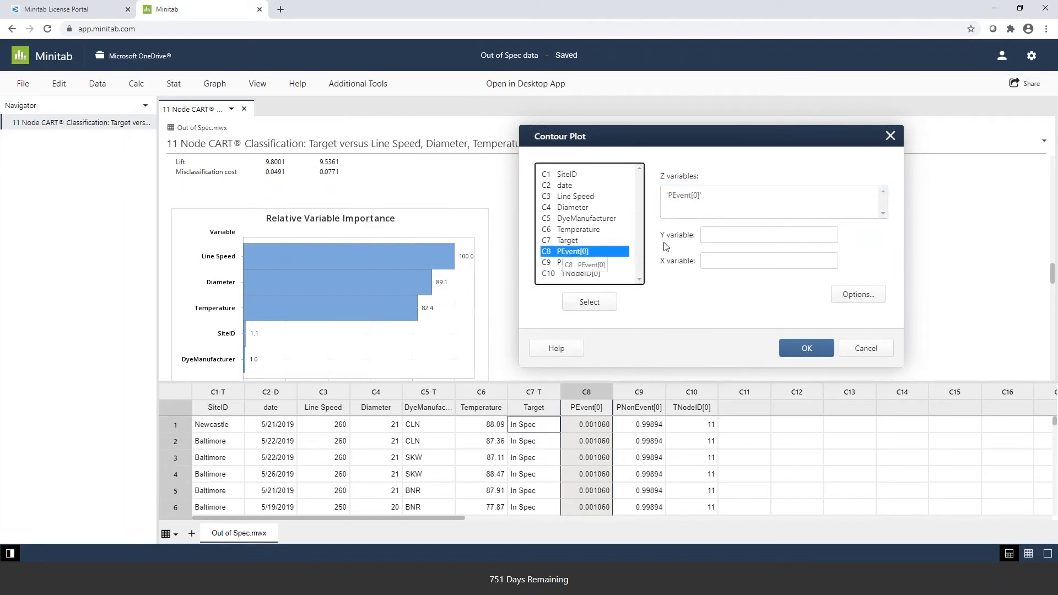
# Step: Assign Line Speed as the Y variable and Diameter as the X variable, create the contour plot and enlarge the output area around it
pyautogui.click(718, 234)
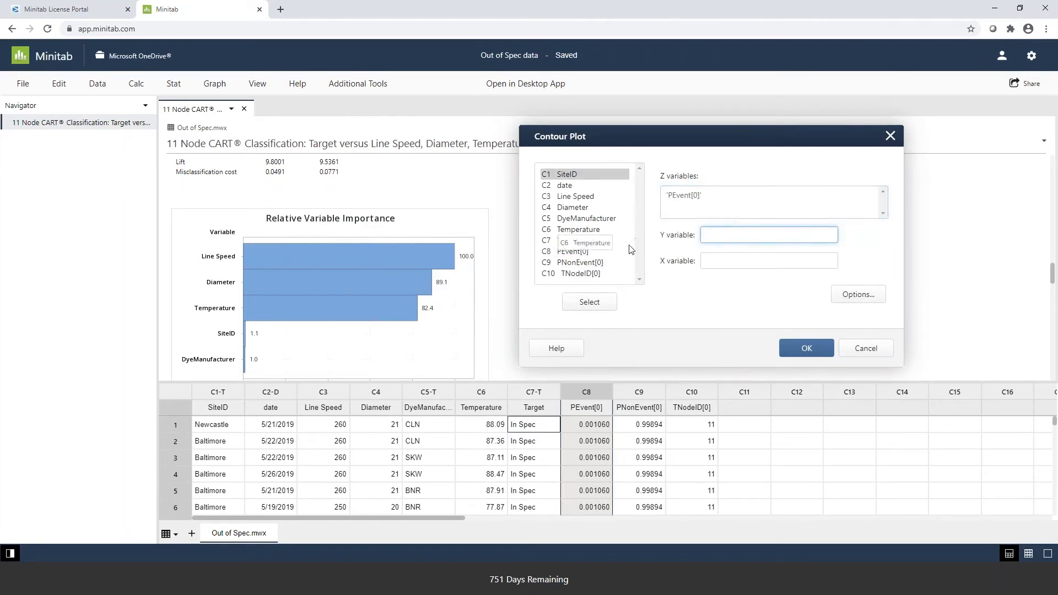
pyautogui.doubleClick(577, 199)
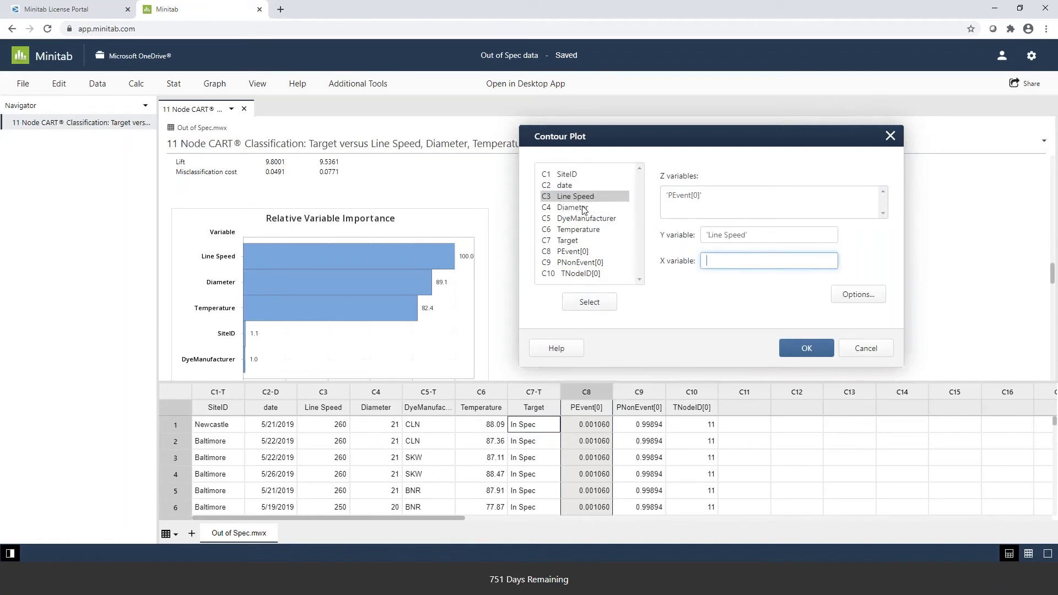
pyautogui.doubleClick(582, 207)
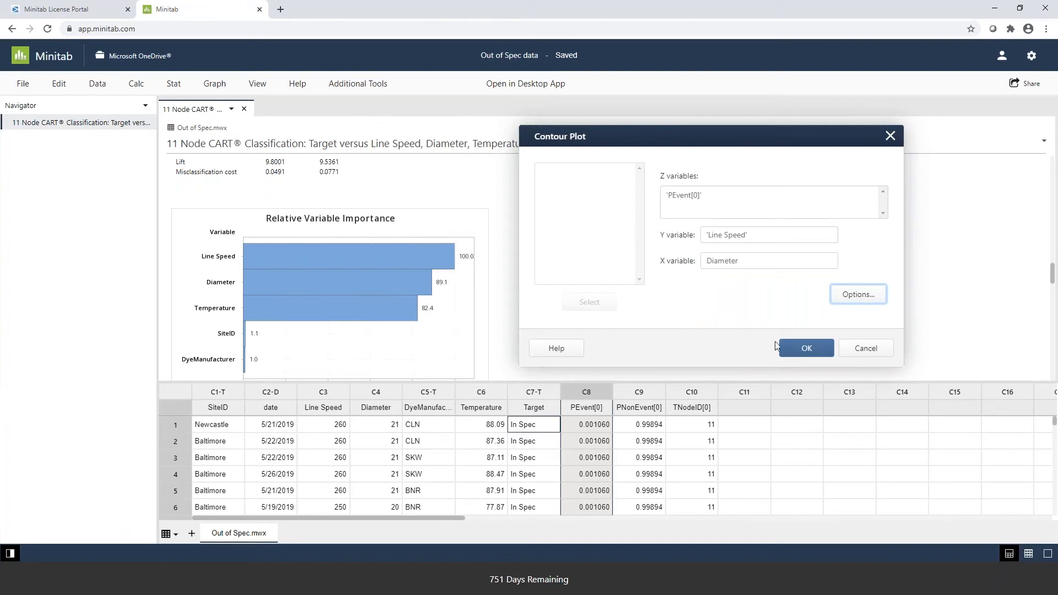
pyautogui.click(804, 350)
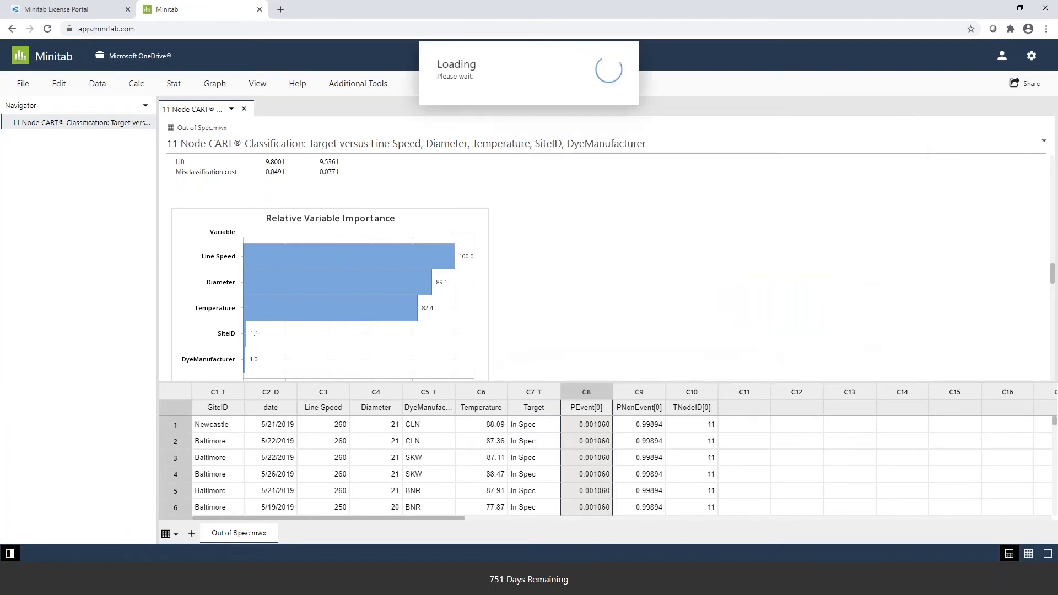
pyautogui.moveTo(725, 381); pyautogui.dragTo(735, 435)
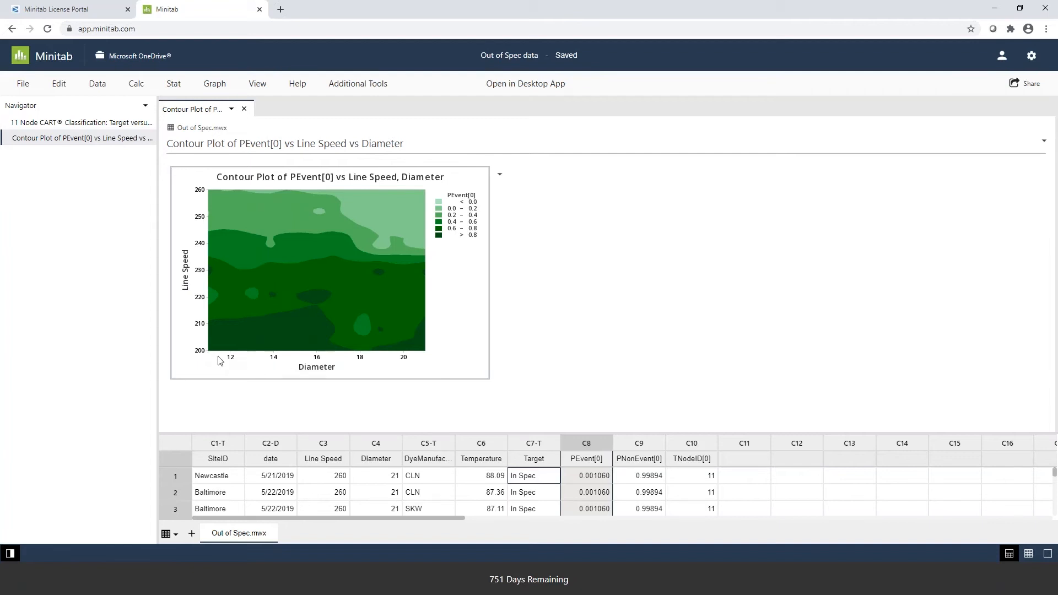
pyautogui.moveTo(212, 338)
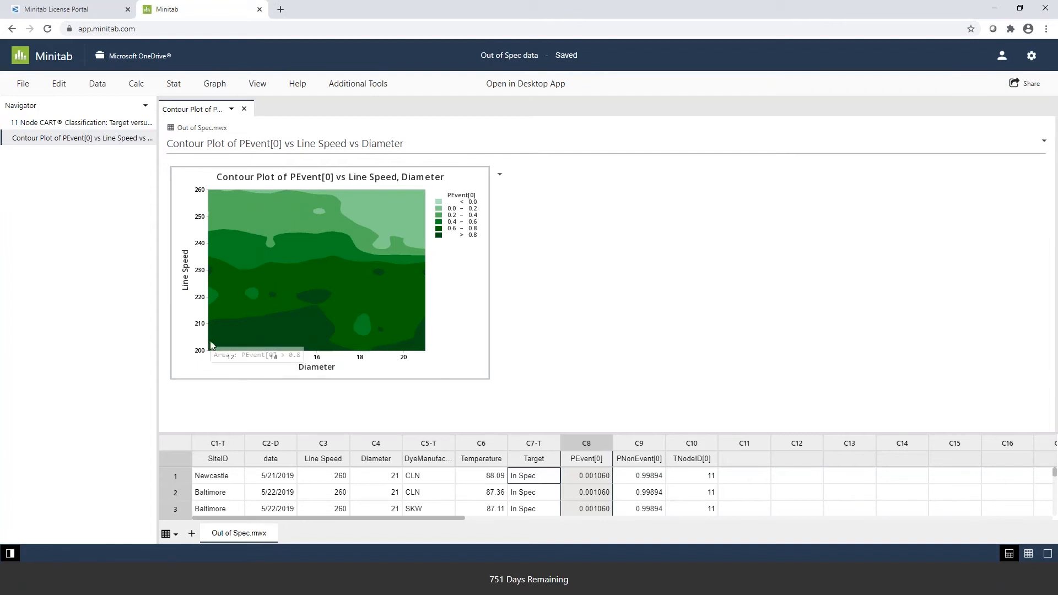
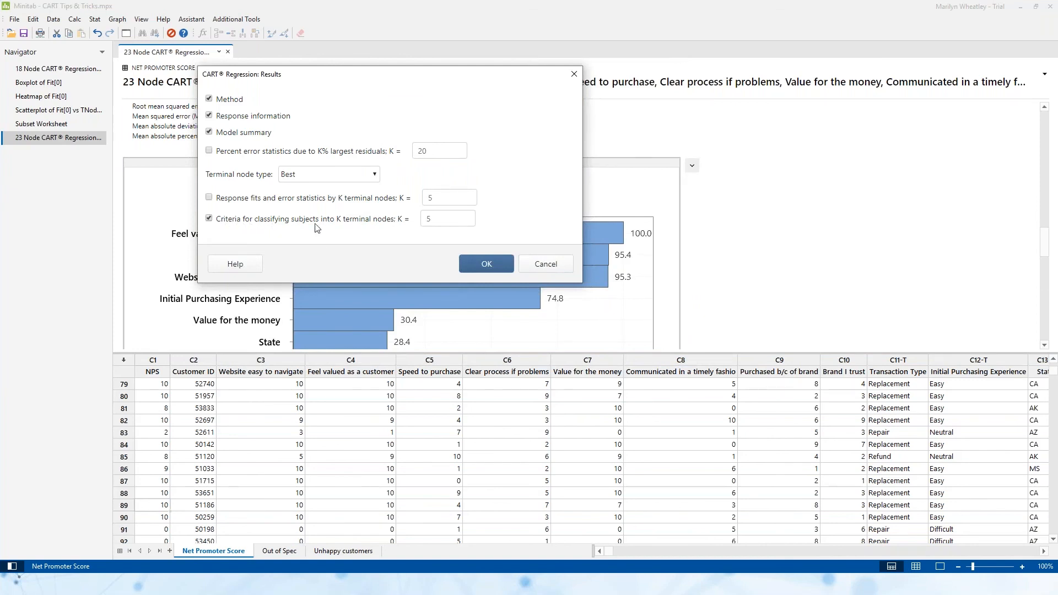
# Step: In the desktop app, set the criteria for classifying subjects to 50 terminal nodes and rerun the Net Promoter Score CART regression
pyautogui.click(453, 219)
pyautogui.click(477, 268)
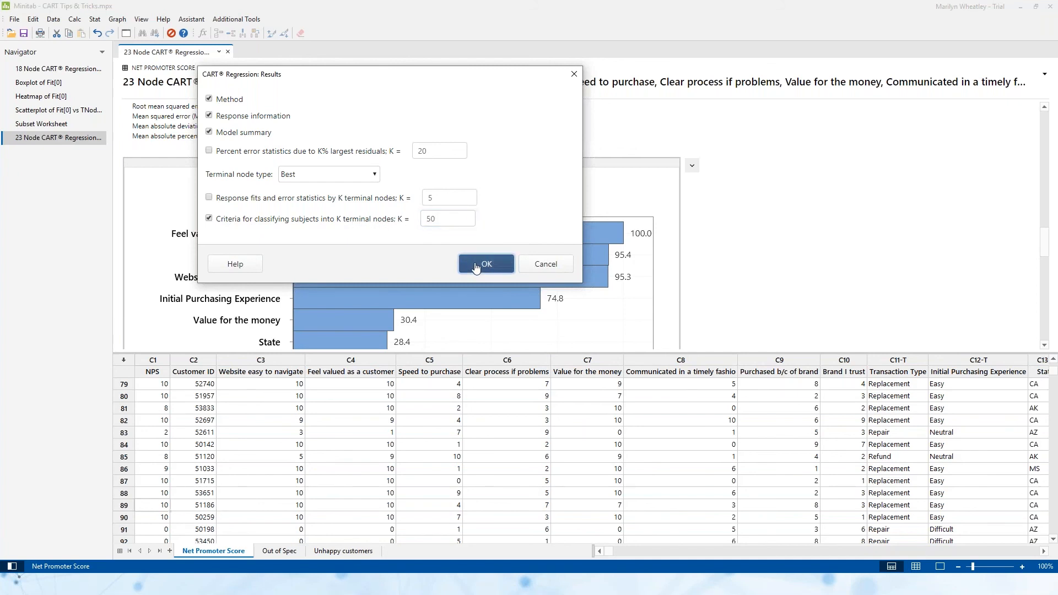
pyautogui.click(599, 333)
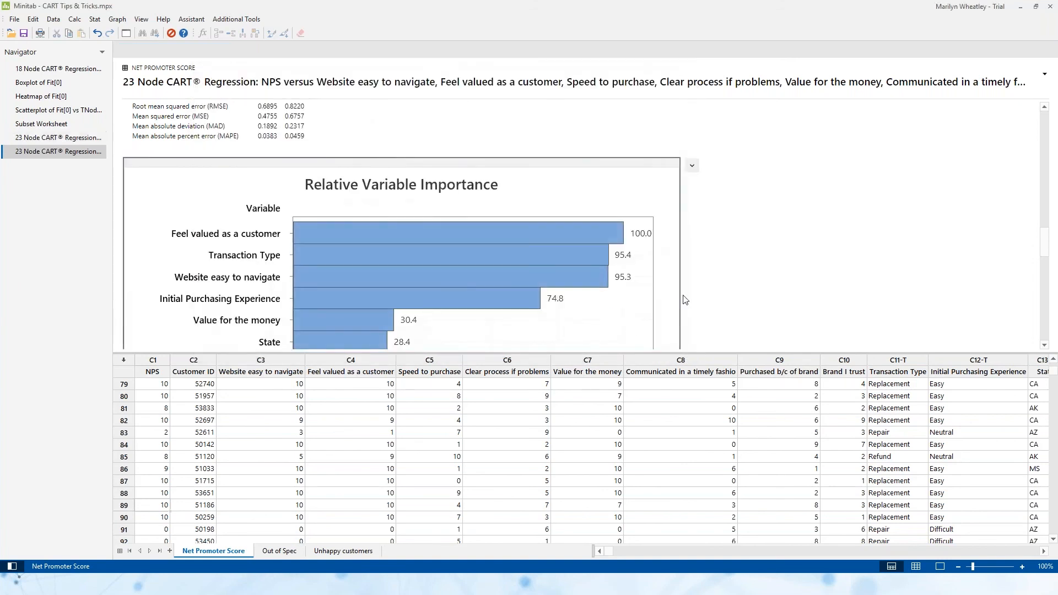
# Step: Show only the output and highlight the path to terminal node 1 in the optimal tree diagram
pyautogui.click(940, 566)
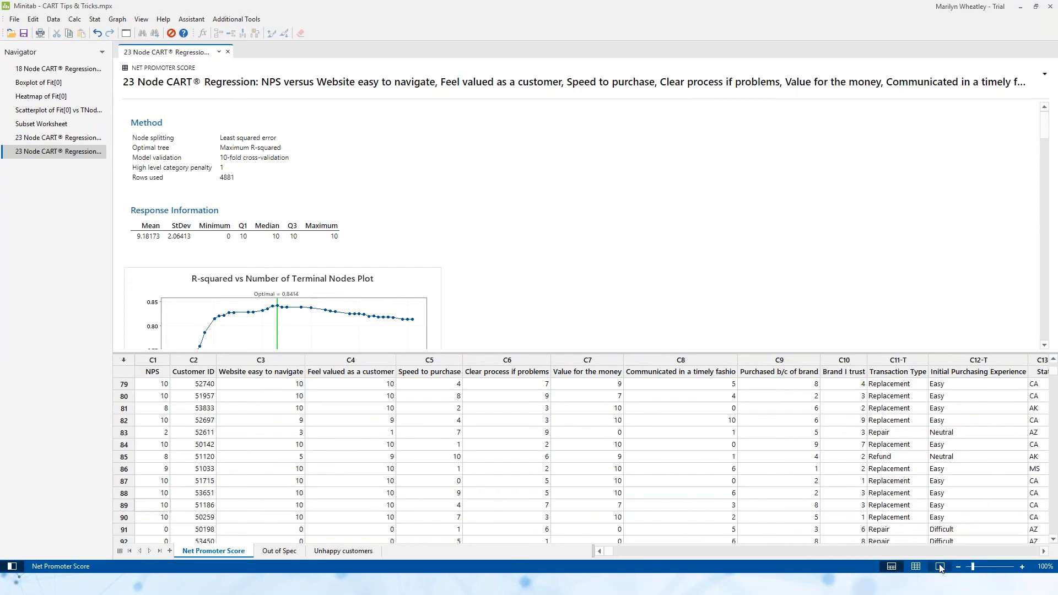
pyautogui.moveTo(1048, 188); pyautogui.dragTo(1055, 263)
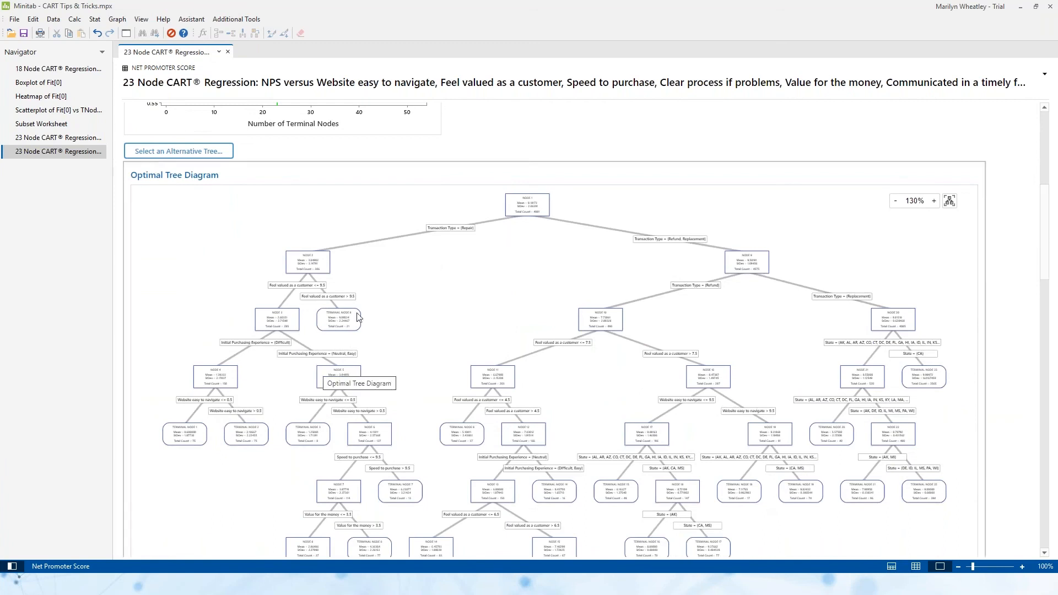
pyautogui.click(192, 440)
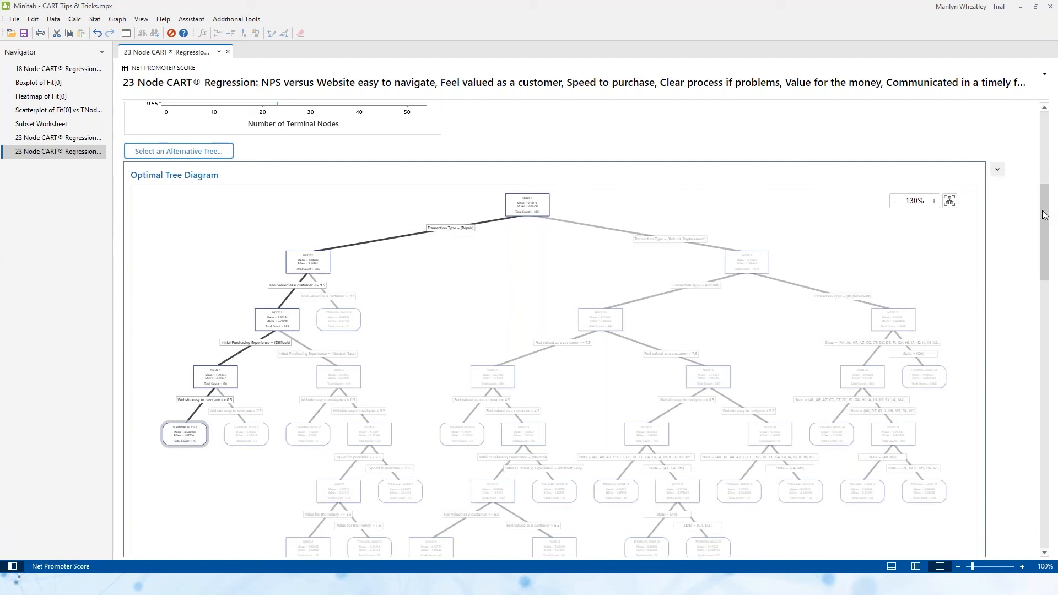
# Step: Enlarge the output to 130% and review the fits and criteria for classifying subjects into all terminal nodes
pyautogui.moveTo(1044, 215); pyautogui.dragTo(1051, 458)
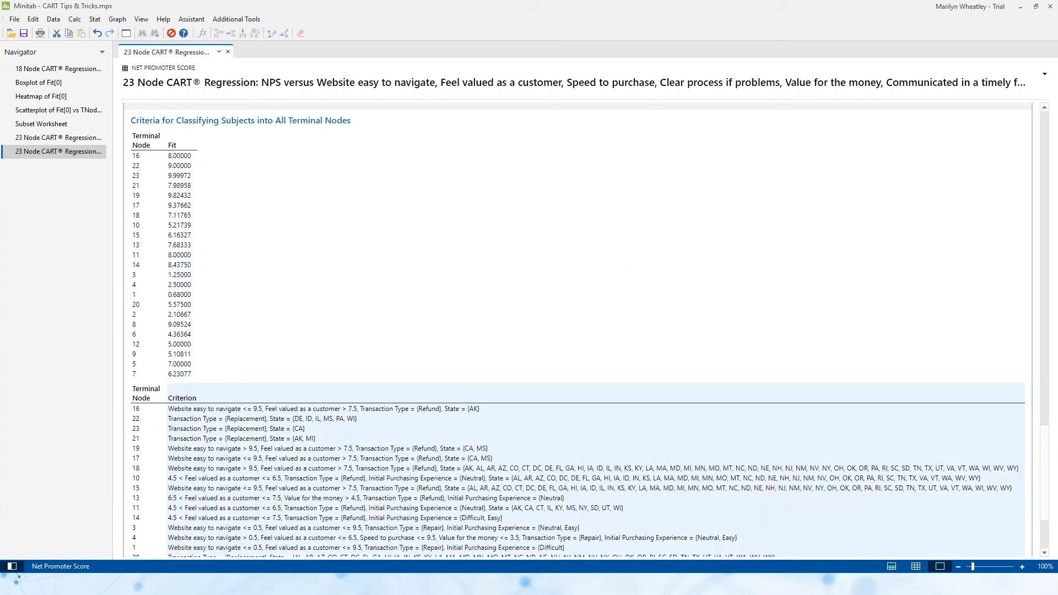
pyautogui.click(1023, 567)
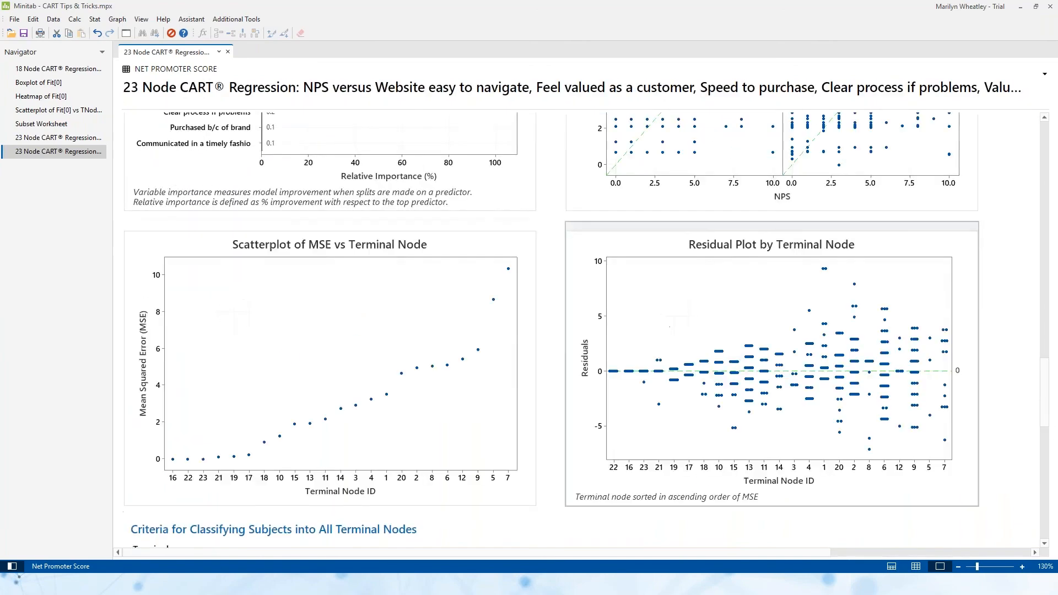
pyautogui.scroll(-7, 138, 194)
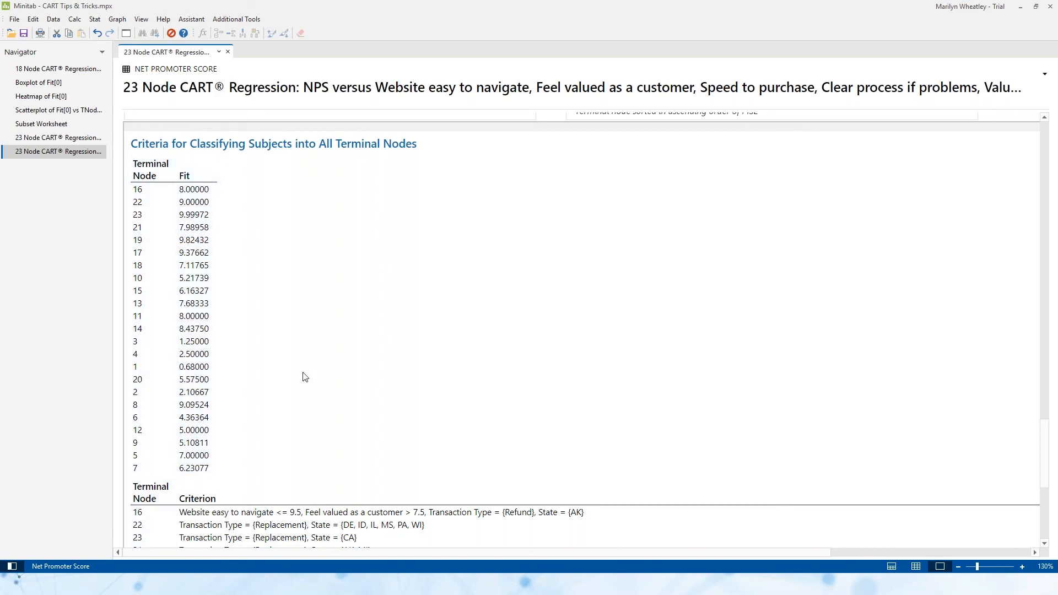
pyautogui.scroll(-1, 302, 376)
pyautogui.scroll(-8, 302, 377)
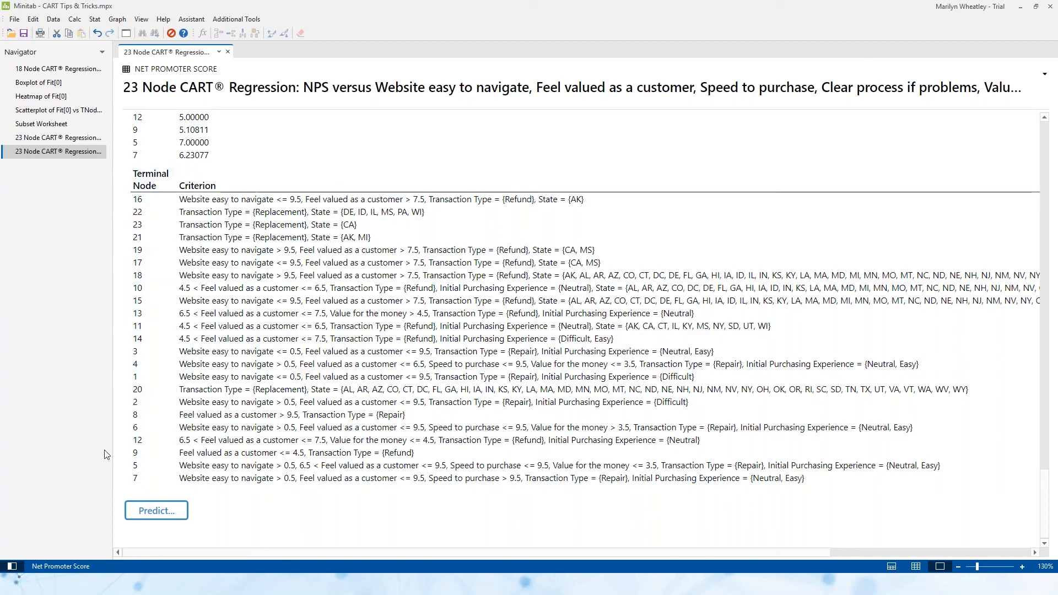
pyautogui.scroll(8, 267, 181)
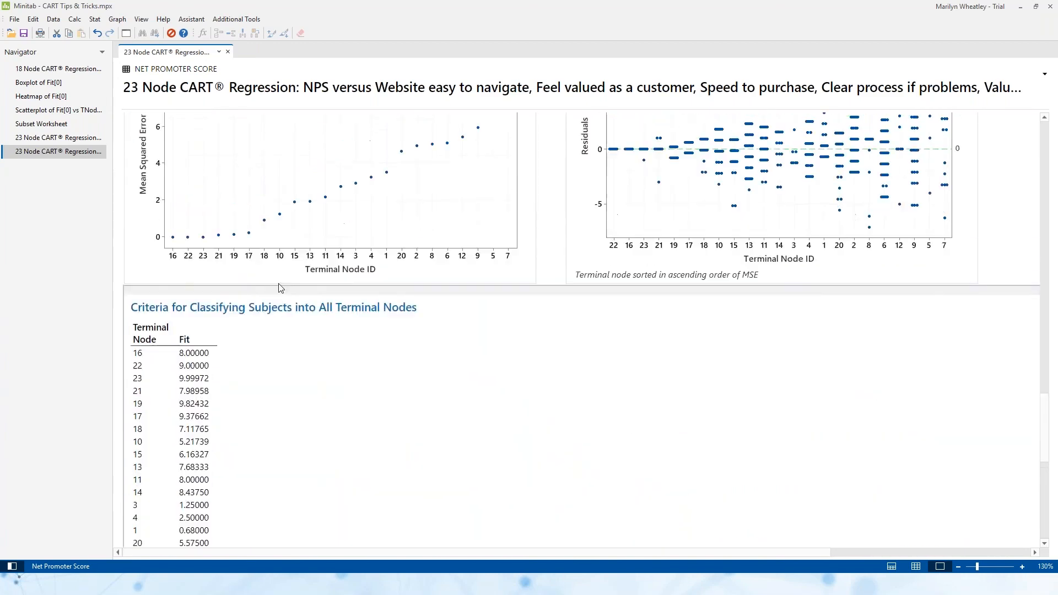
# Step: Return to the Model Summary and open the earlier 23 Node CART Regression output beside it in split view
pyautogui.scroll(6, 278, 288)
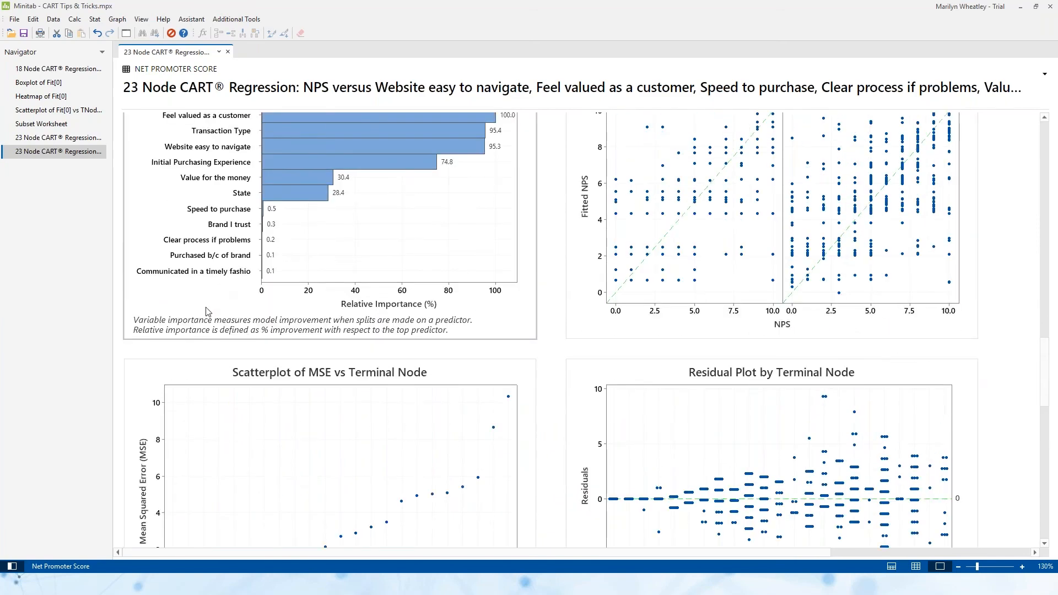
pyautogui.scroll(7, 207, 312)
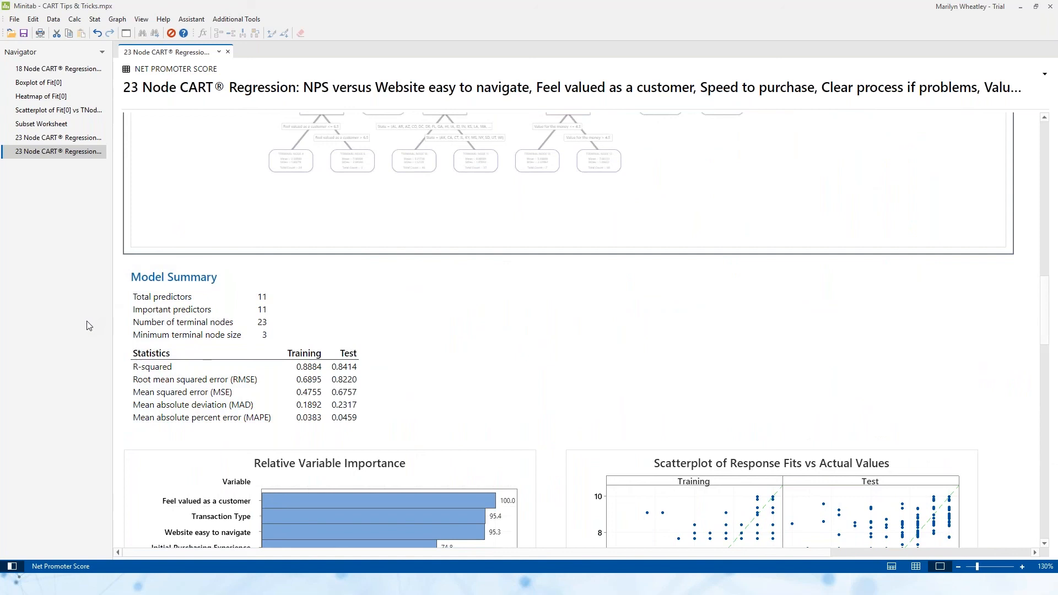
pyautogui.rightClick(60, 70)
pyautogui.press('Escape')
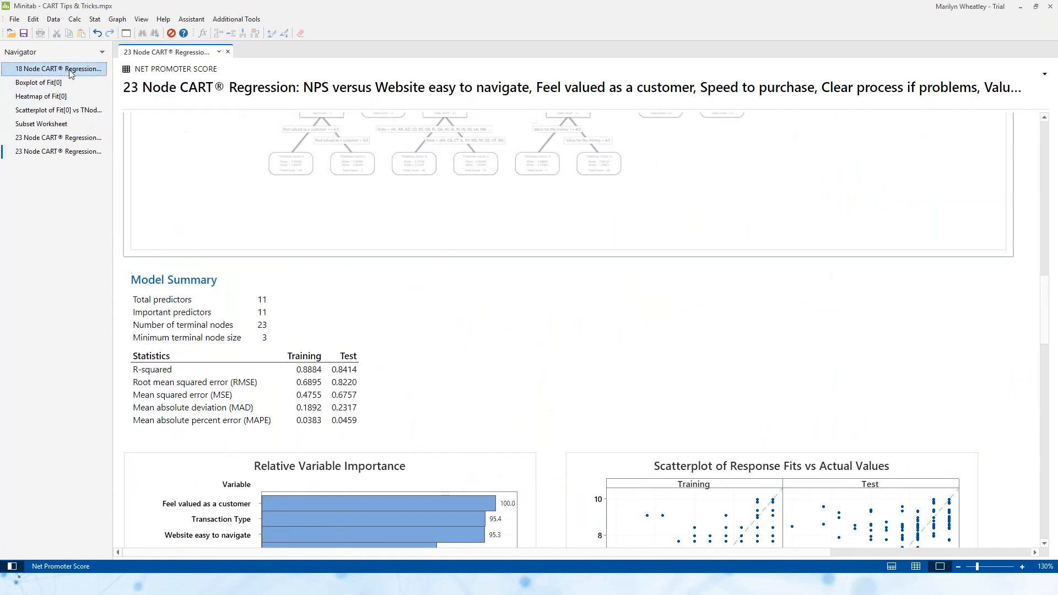
pyautogui.rightClick(56, 138)
pyautogui.click(141, 141)
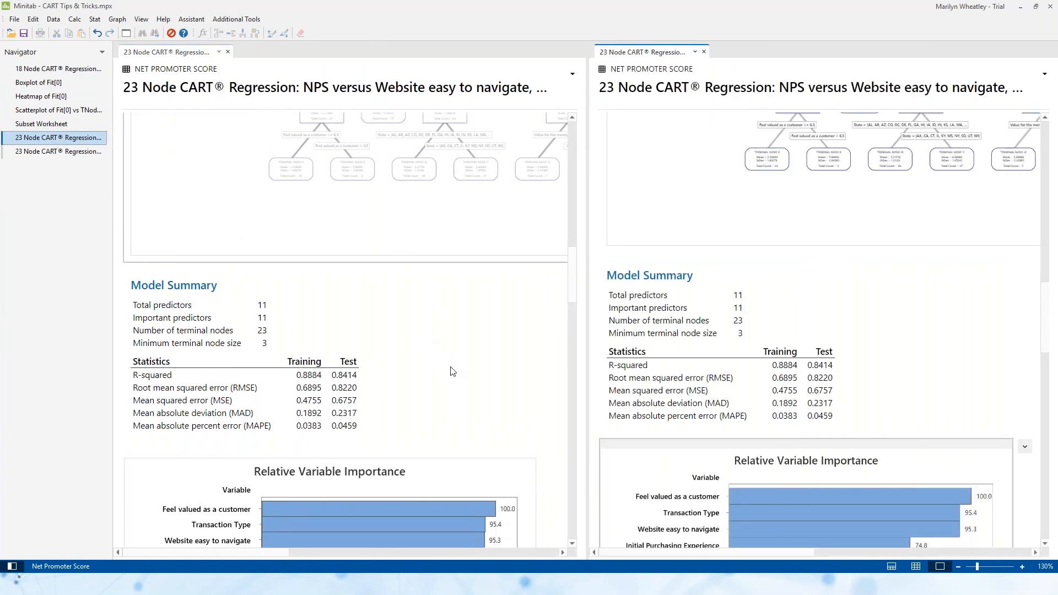
# Step: Align both regression outputs on the Model Summary and Relative Variable Importance chart to compare them
pyautogui.scroll(-4, 451, 371)
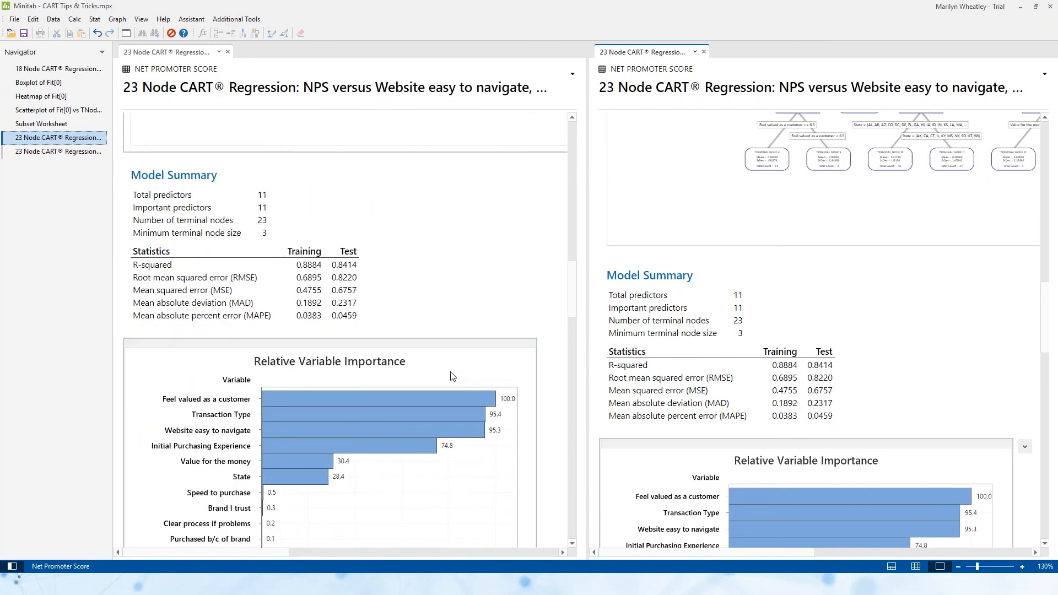
pyautogui.scroll(-2, 451, 376)
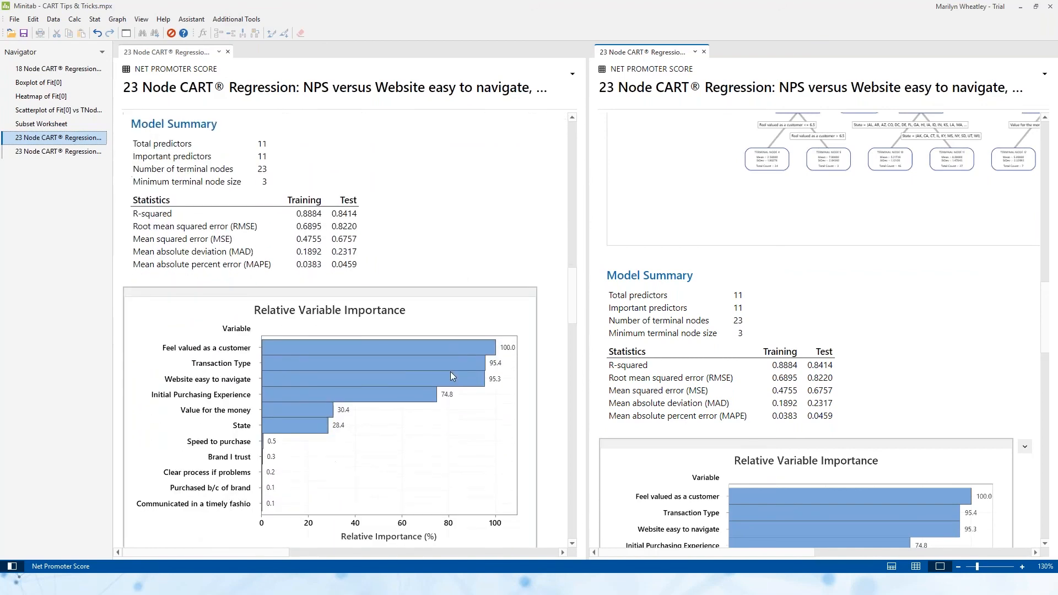
pyautogui.rightClick(45, 144)
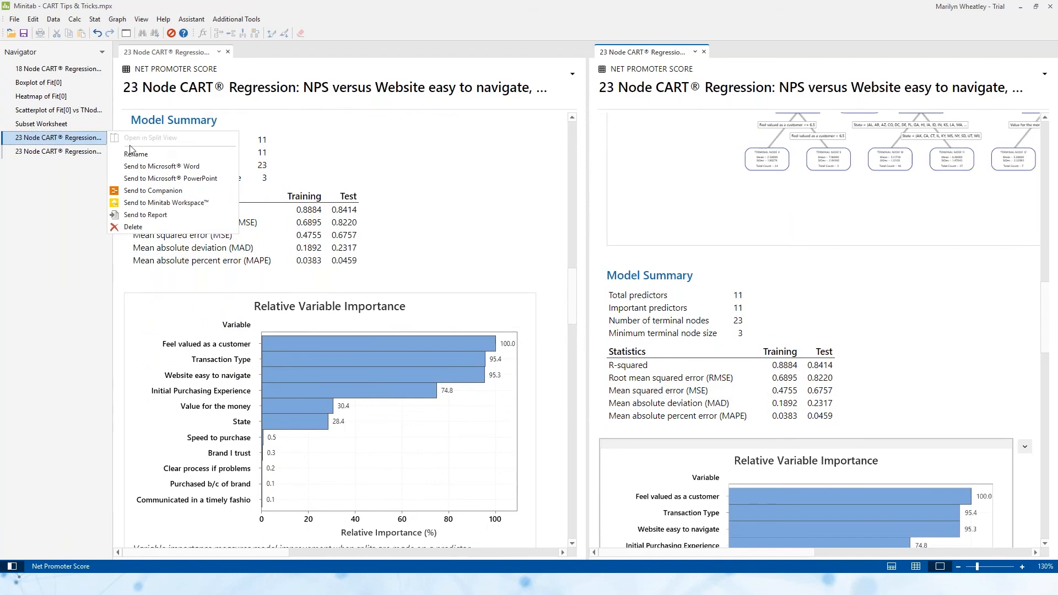
pyautogui.click(941, 304)
pyautogui.scroll(-5, 944, 307)
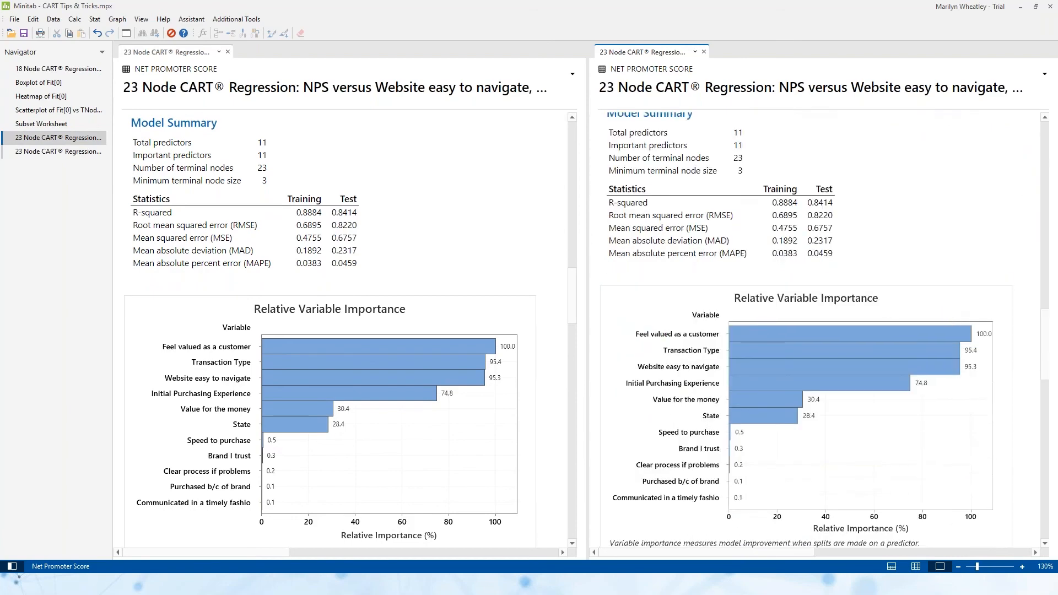
# Step: Add the Heatmap of Fit[0] in split view alongside the two regression outputs
pyautogui.rightClick(40, 97)
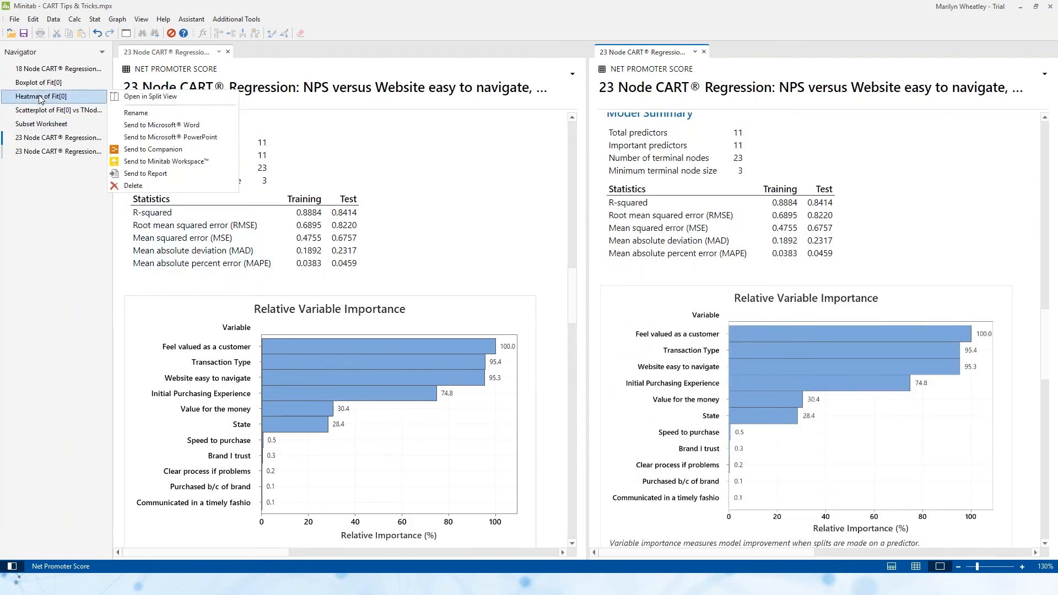
pyautogui.click(40, 96)
pyautogui.rightClick(39, 97)
pyautogui.click(147, 97)
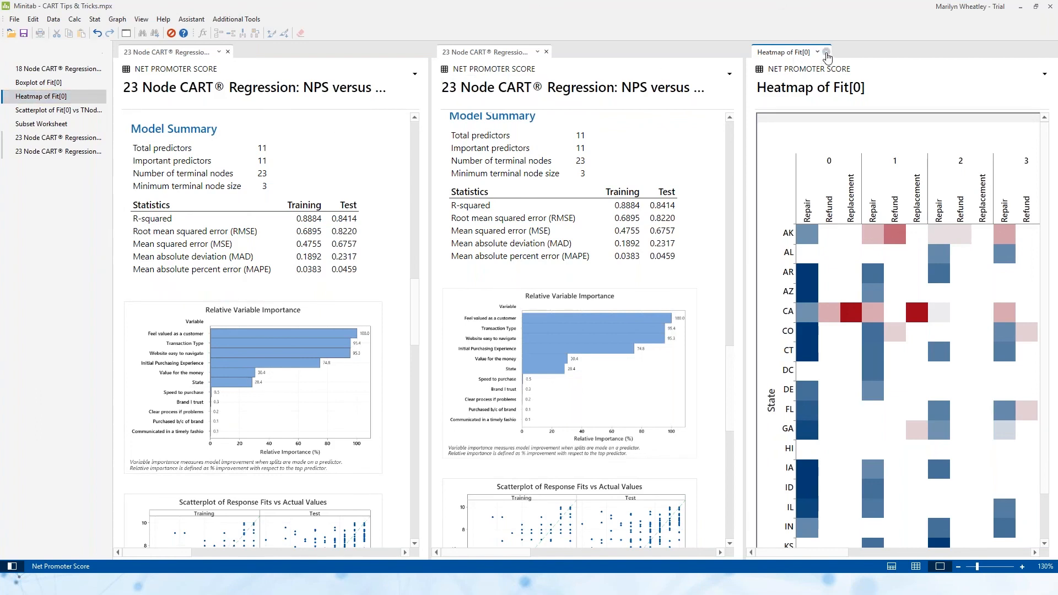
# Step: Close the heatmap and the earlier regression output, and review the options for sending the remaining output to other applications
pyautogui.click(826, 52)
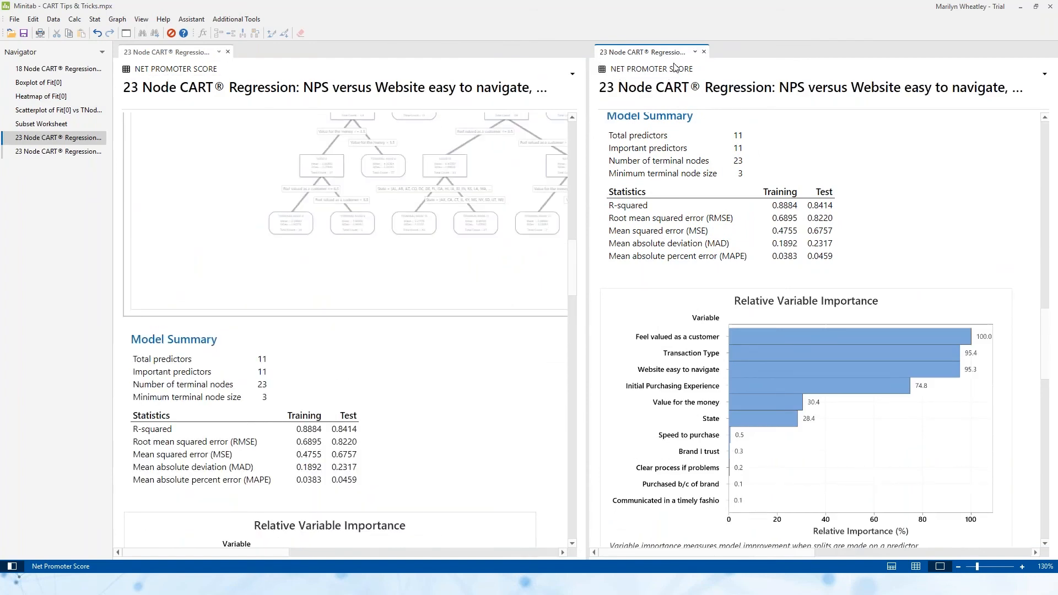
pyautogui.click(704, 52)
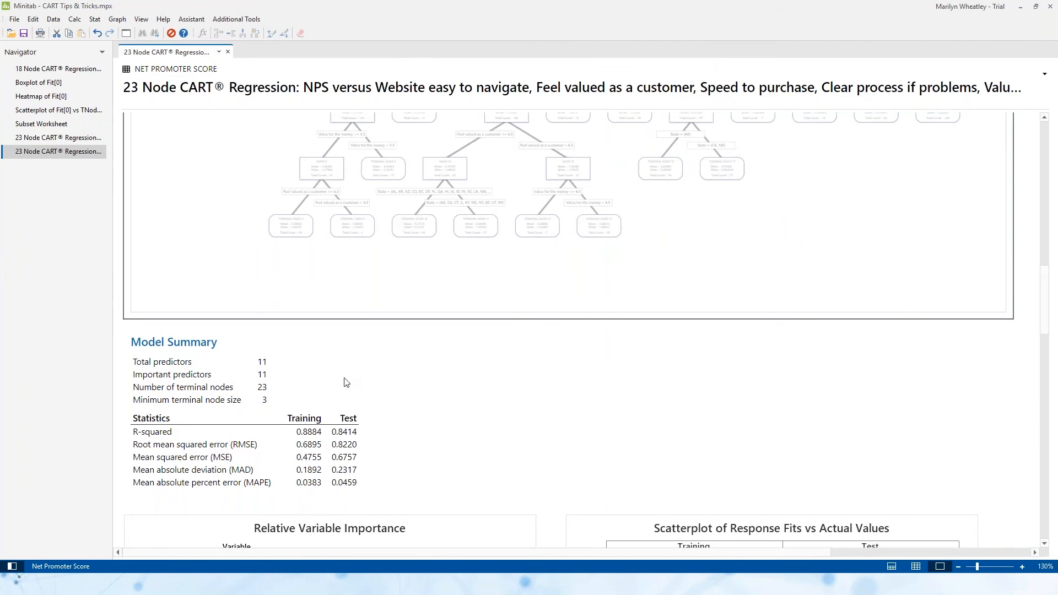
pyautogui.scroll(1, 868, 367)
pyautogui.scroll(10, 868, 368)
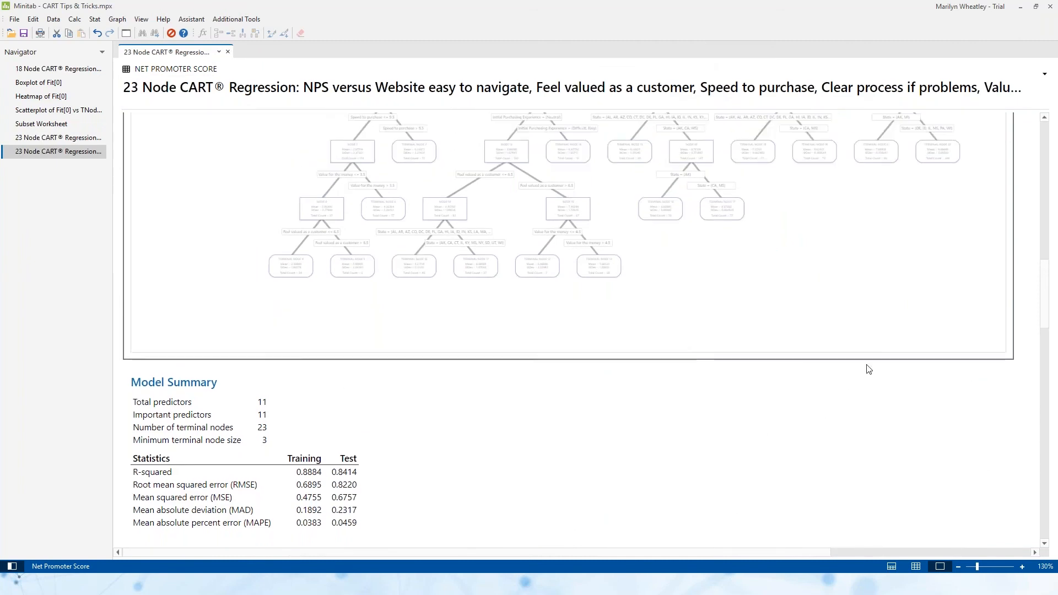
pyautogui.click(1045, 74)
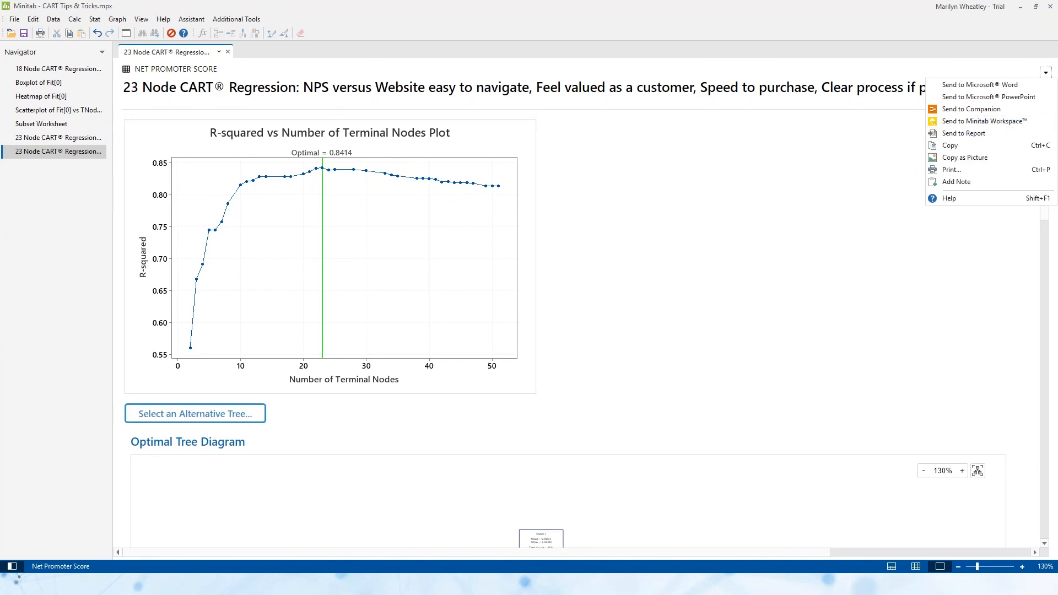
pyautogui.press('Escape')
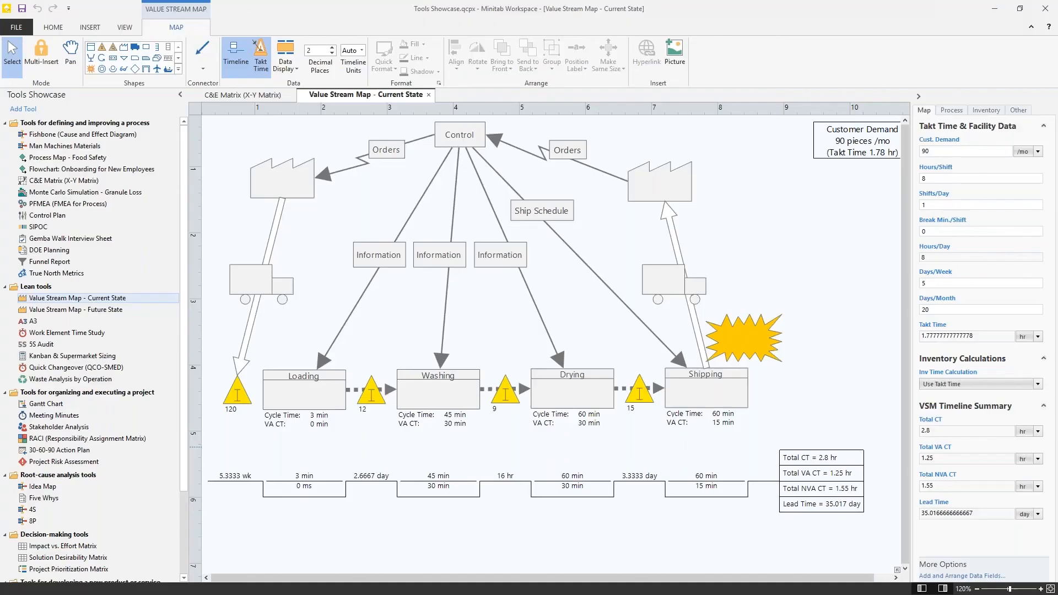
# Step: In Minitab Workspace, look through the Tools Showcase, insert a CART Classification Analysis Capture form after the Monte Carlo Simulation and expand its Supporting Graphs section
pyautogui.scroll(-2, 123, 484)
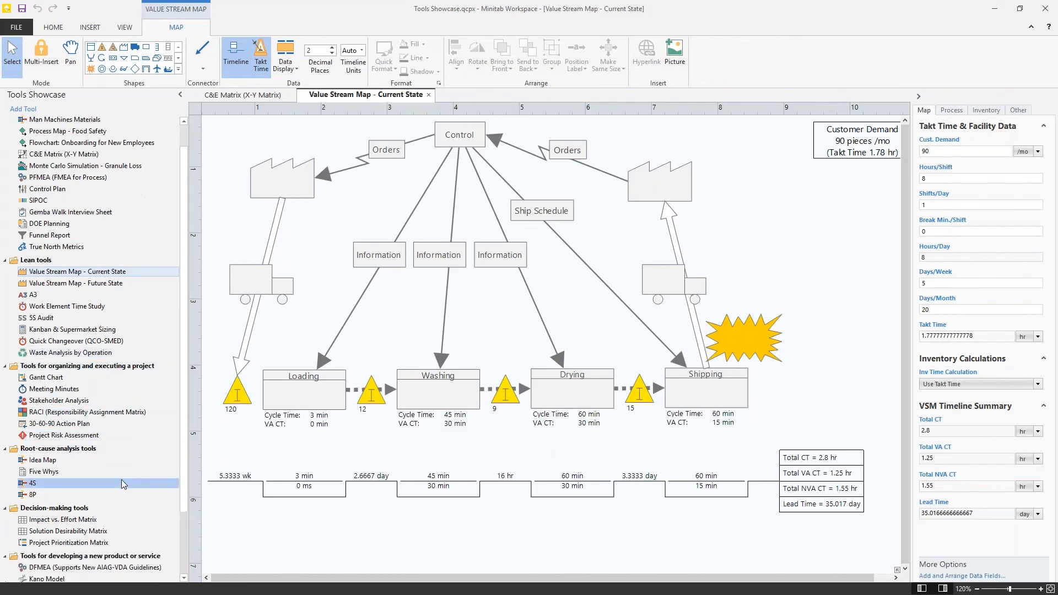
pyautogui.scroll(-3, 123, 484)
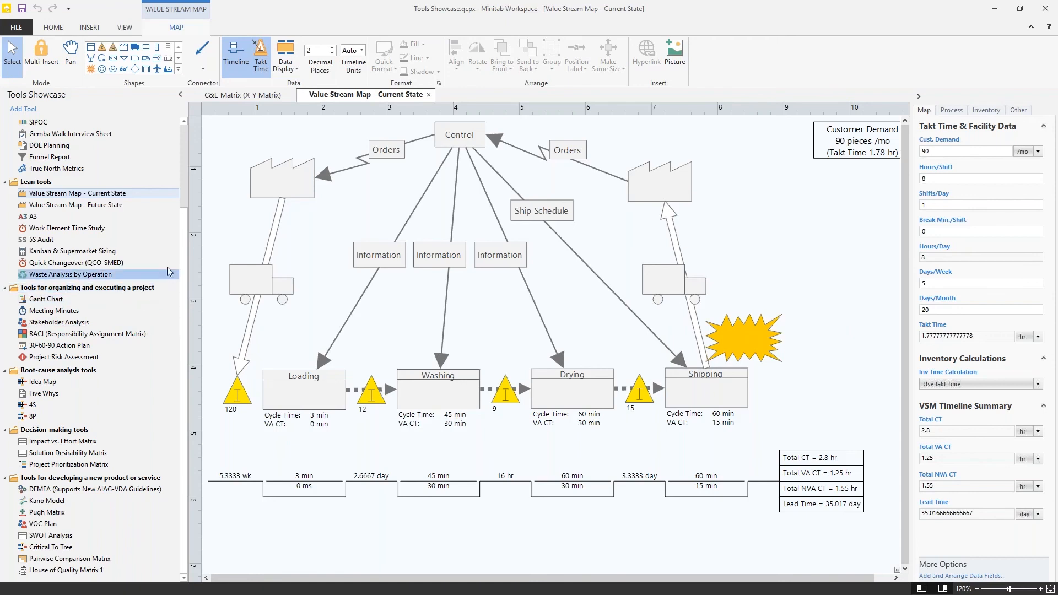
pyautogui.scroll(3, 118, 222)
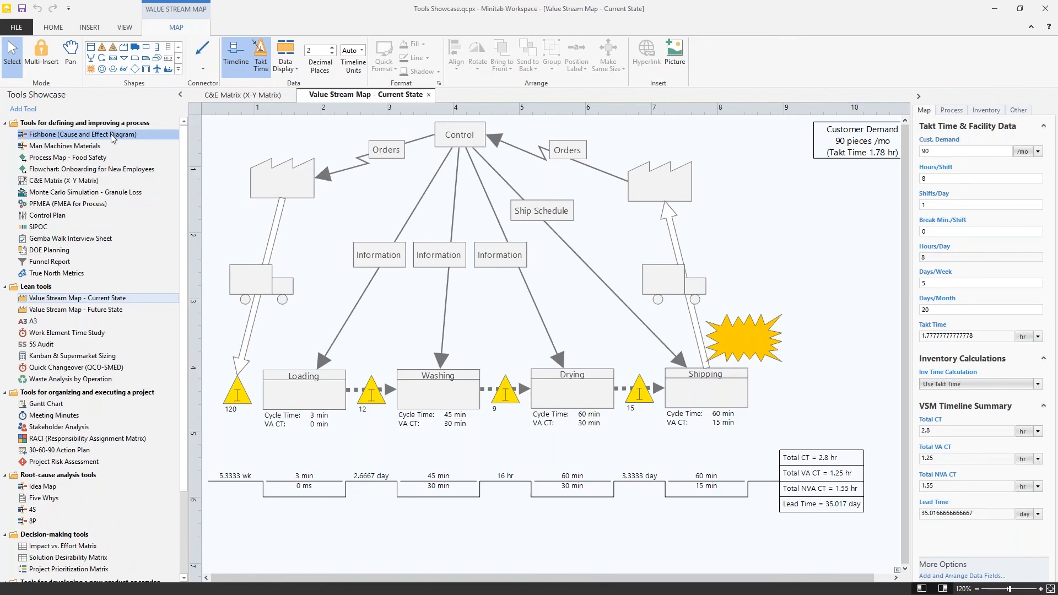
pyautogui.rightClick(122, 196)
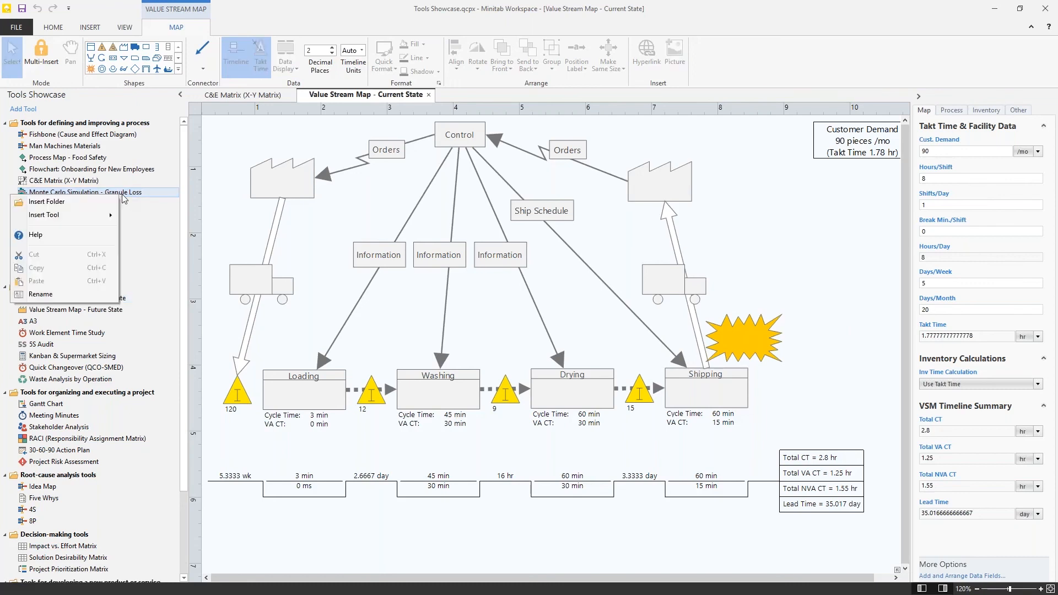
pyautogui.rightClick(124, 198)
pyautogui.moveTo(146, 215)
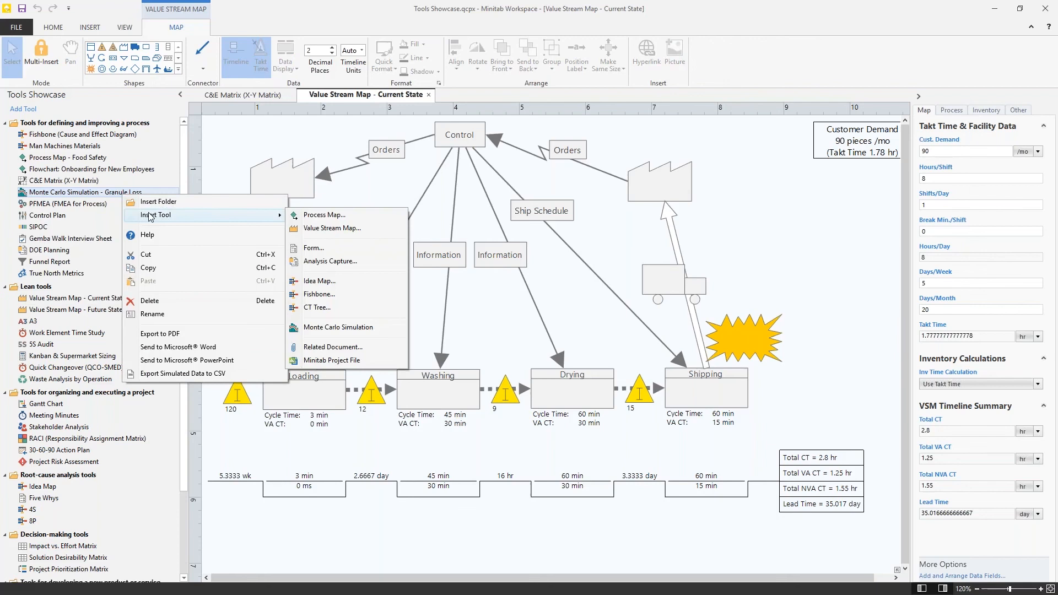
pyautogui.click(346, 262)
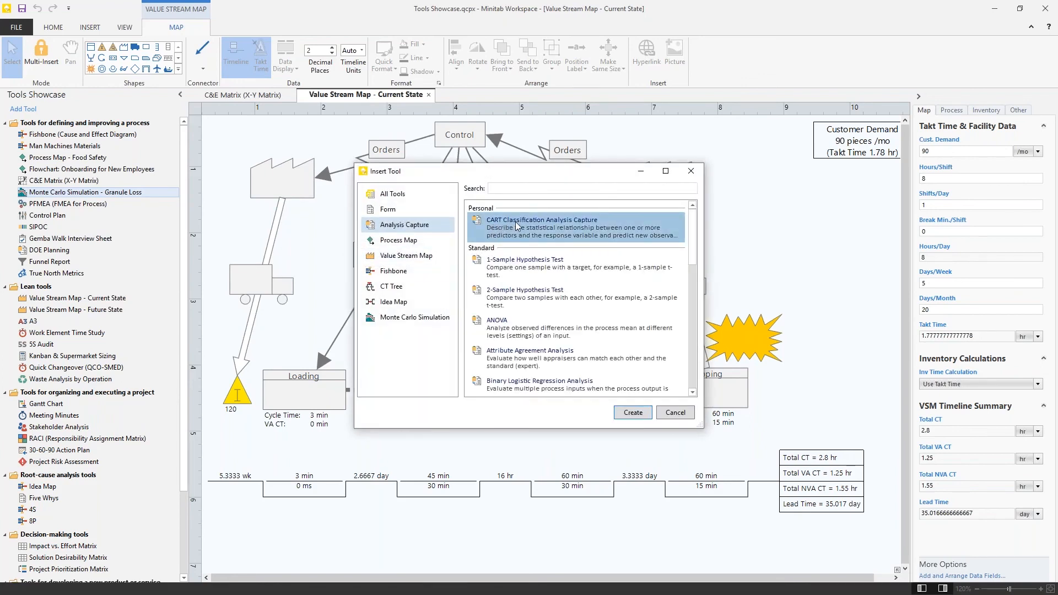
pyautogui.click(632, 413)
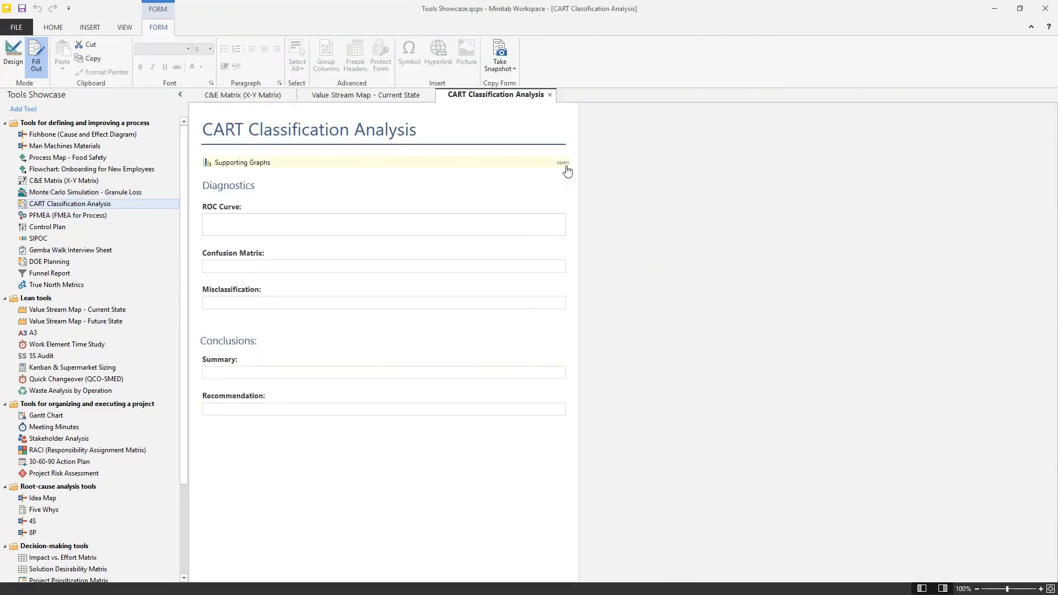
pyautogui.click(565, 166)
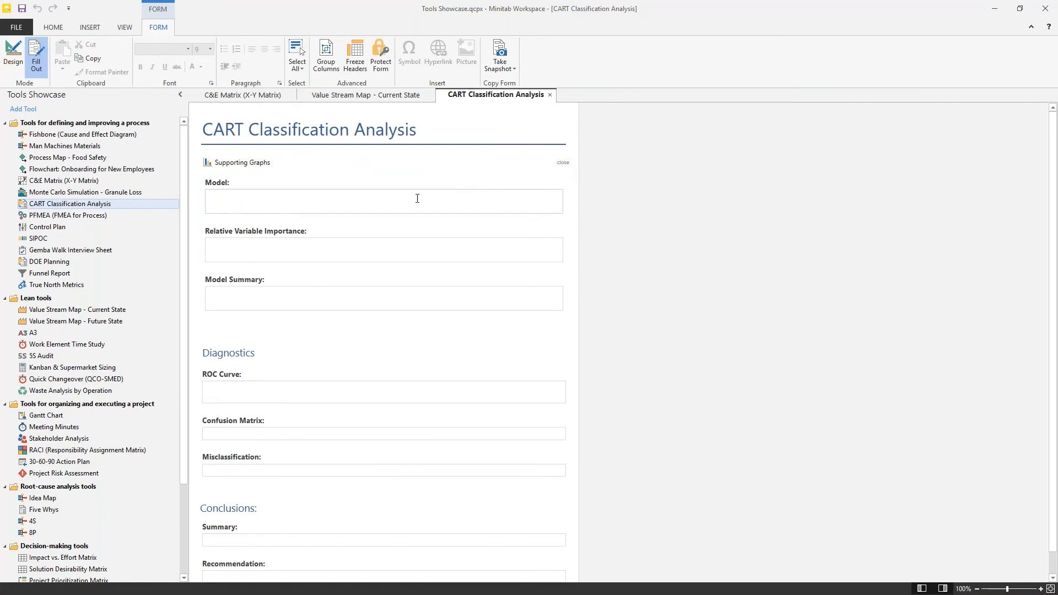